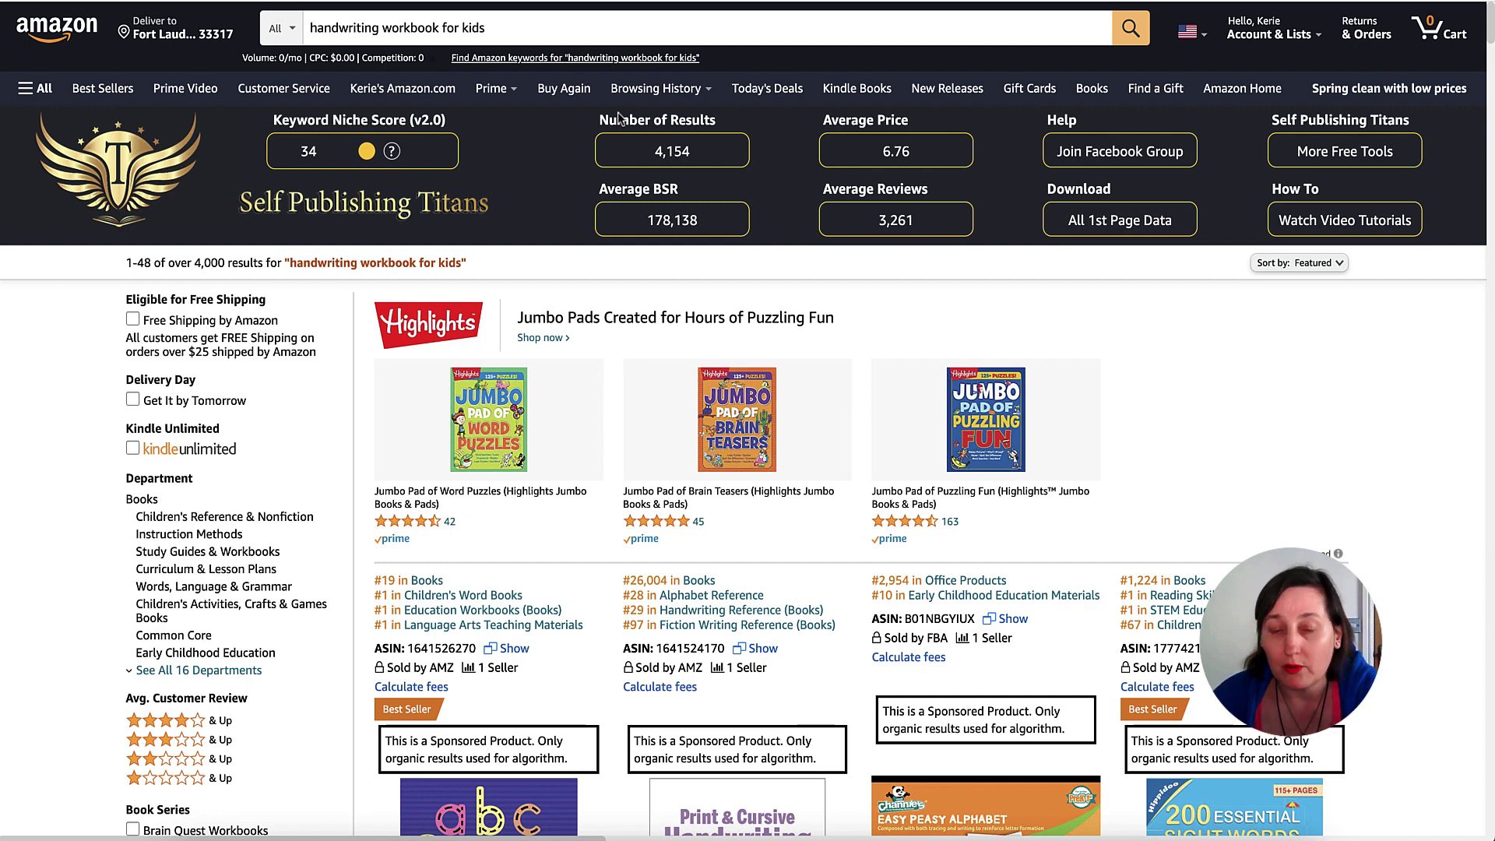
Scroll through the Amazon handwriting workbook results, reviewing best-seller ranks such as #1,791 and #215.
scroll(619, 116, down, 1)
scroll(623, 140, up, 1)
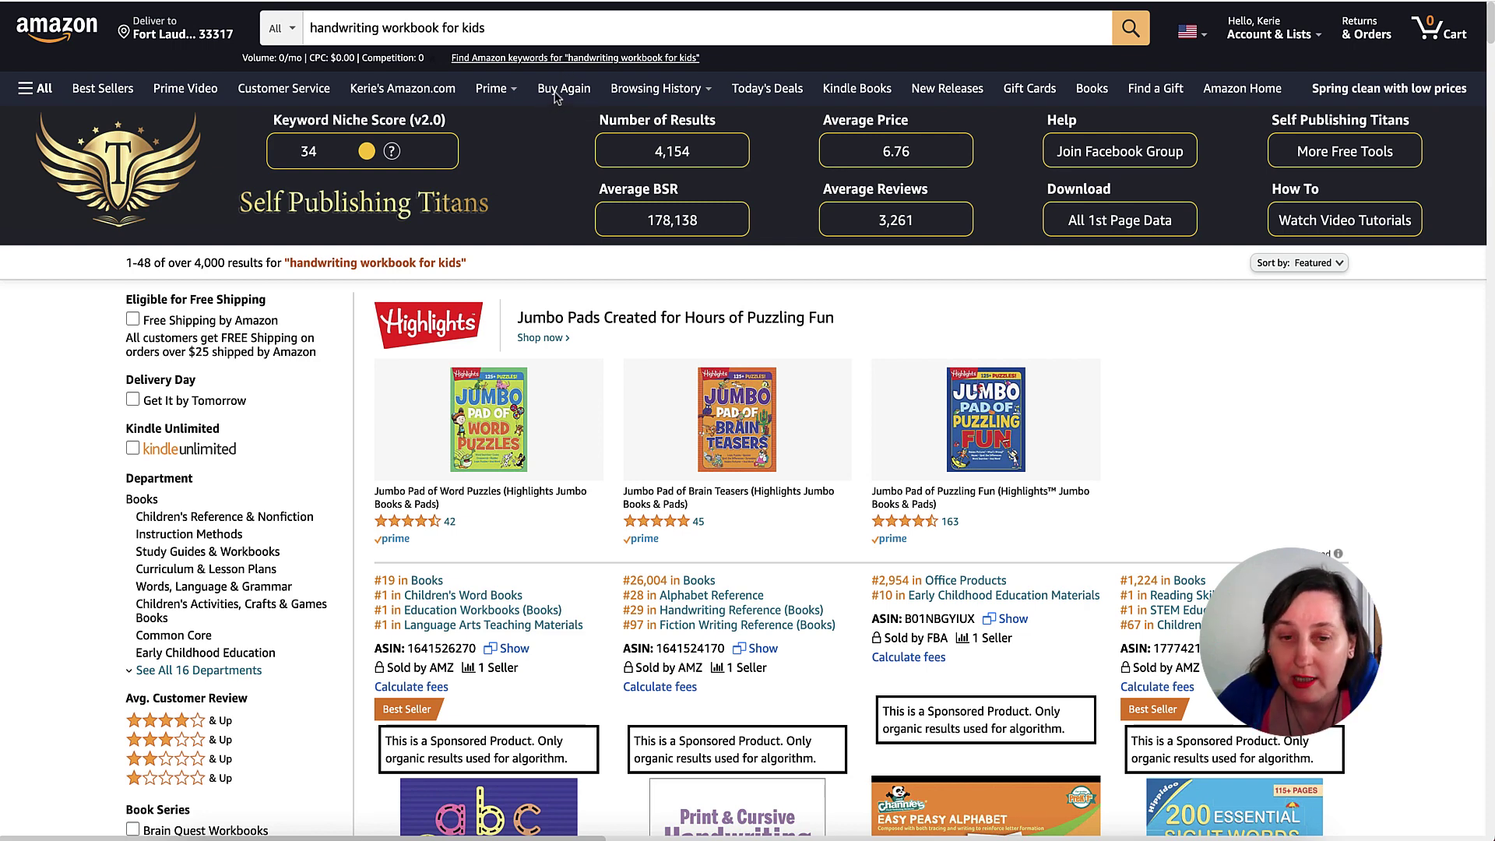
scroll(557, 98, down, 2)
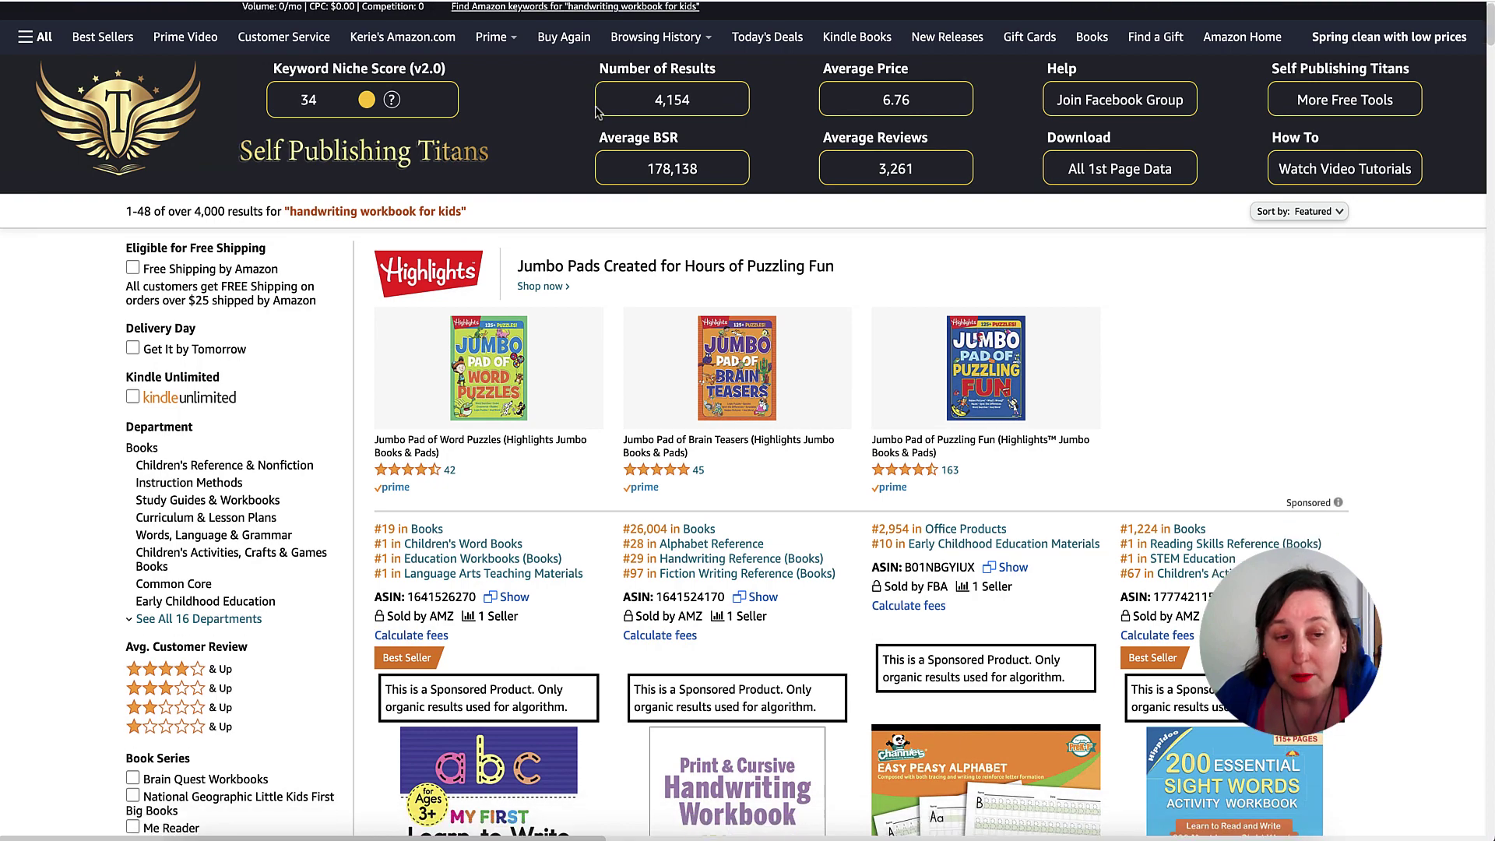
scroll(644, 280, down, 3)
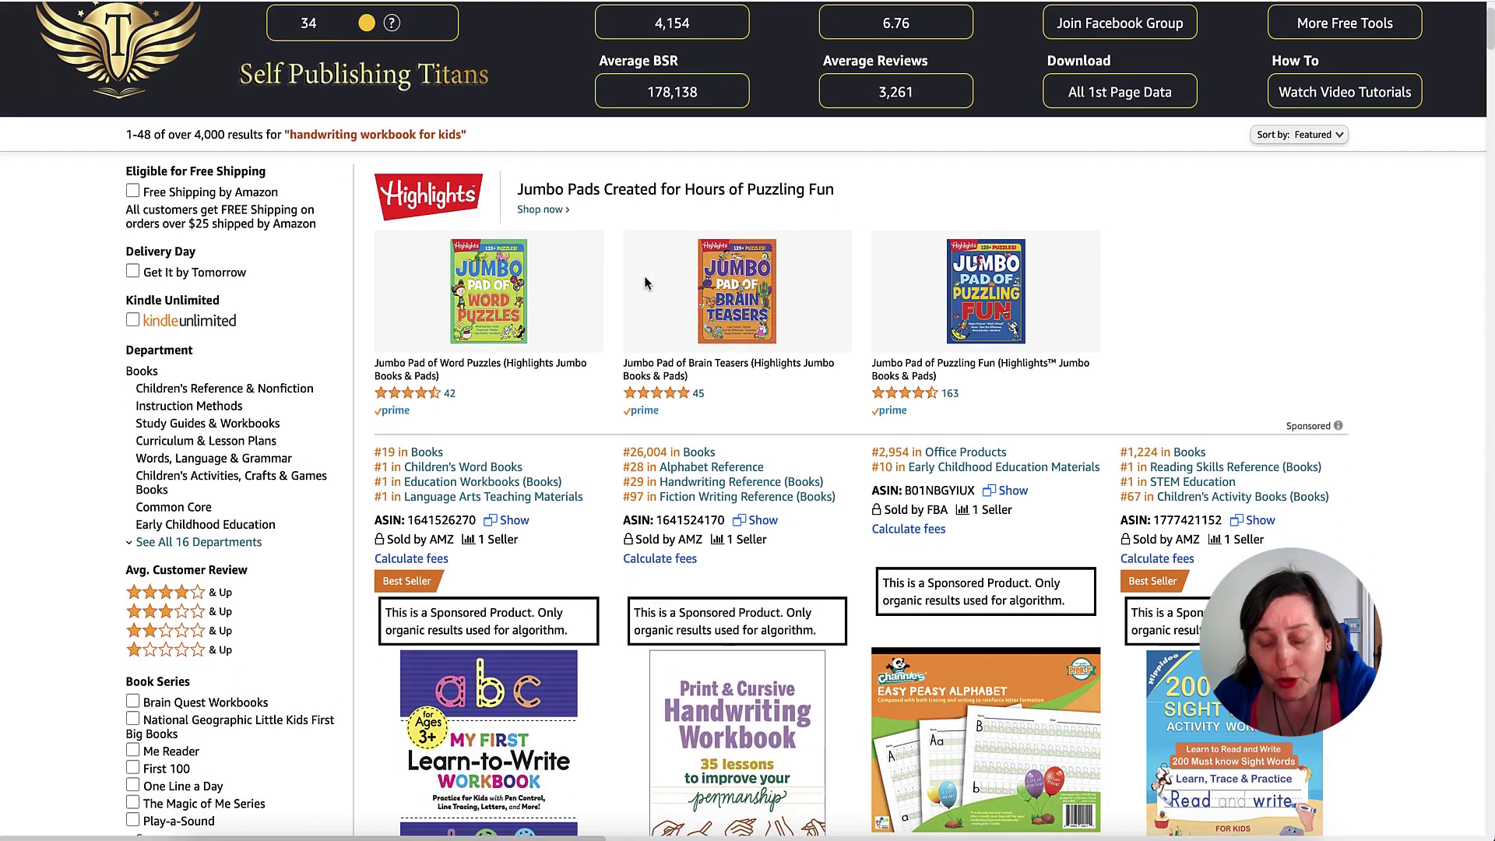
scroll(644, 280, down, 1)
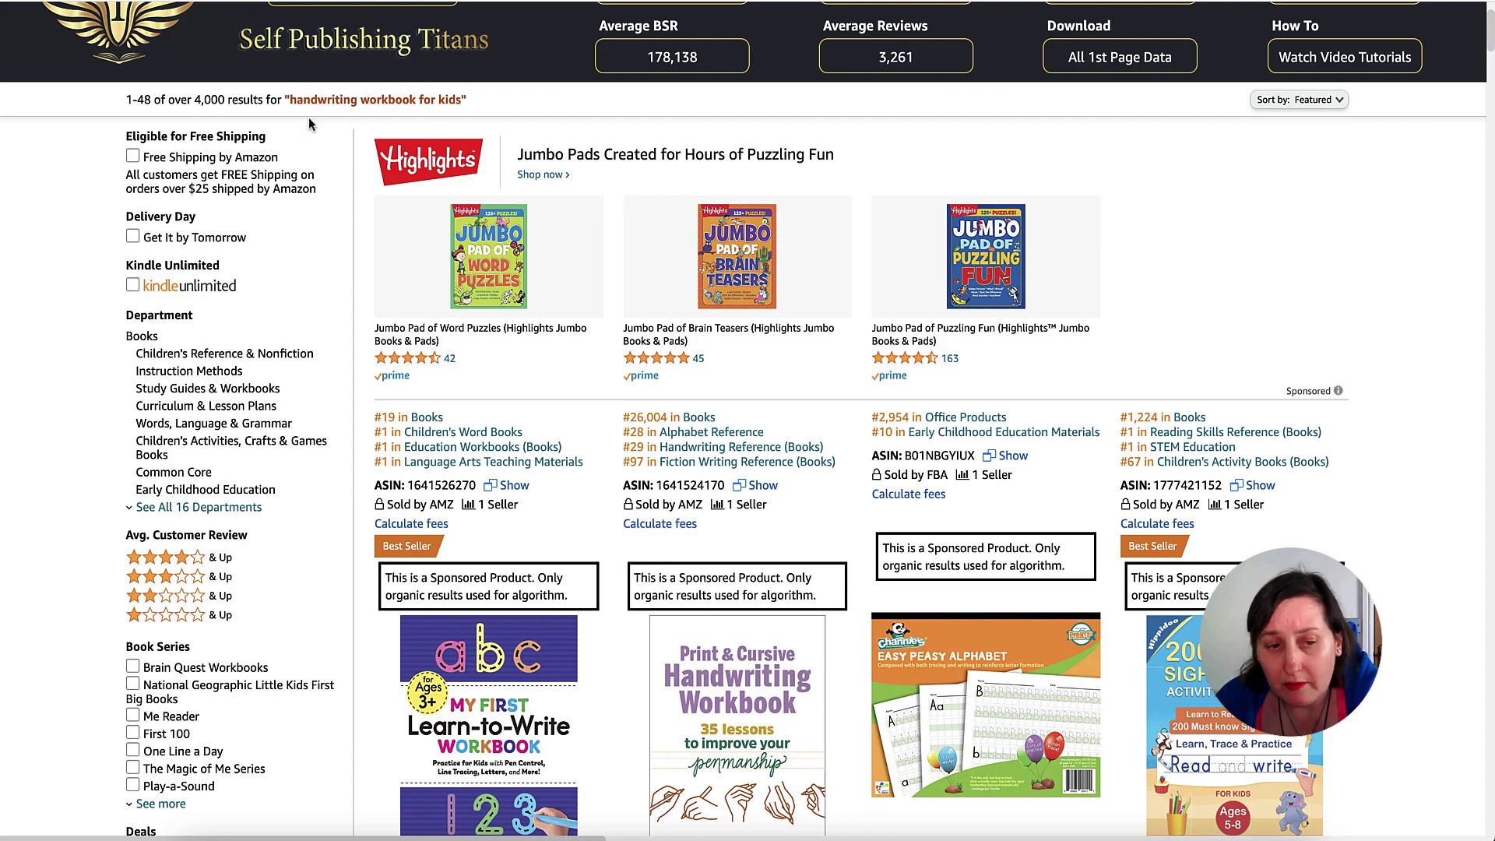
scroll(513, 138, down, 5)
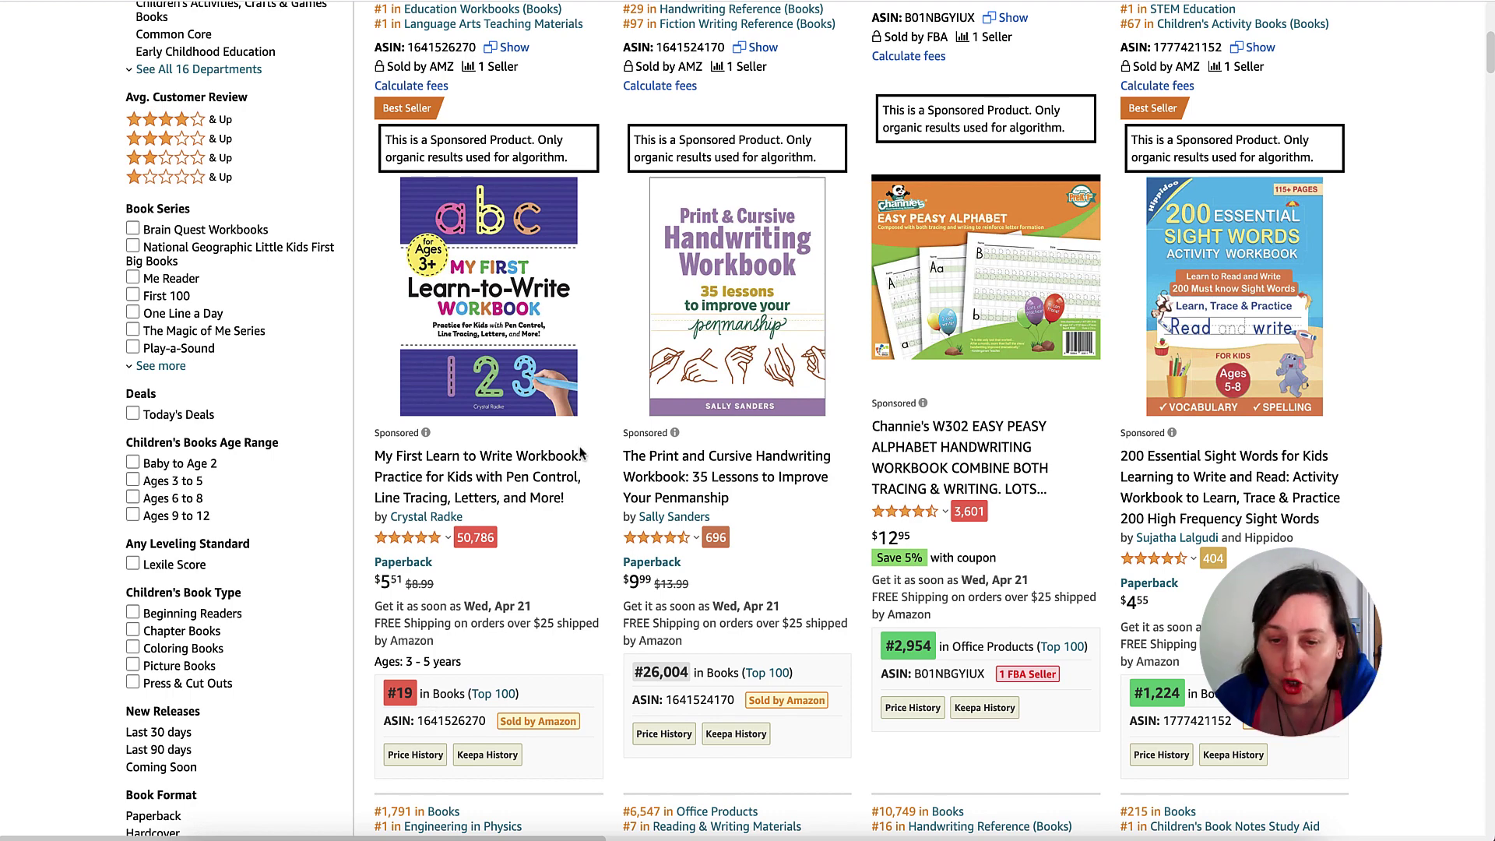
scroll(848, 498, down, 2)
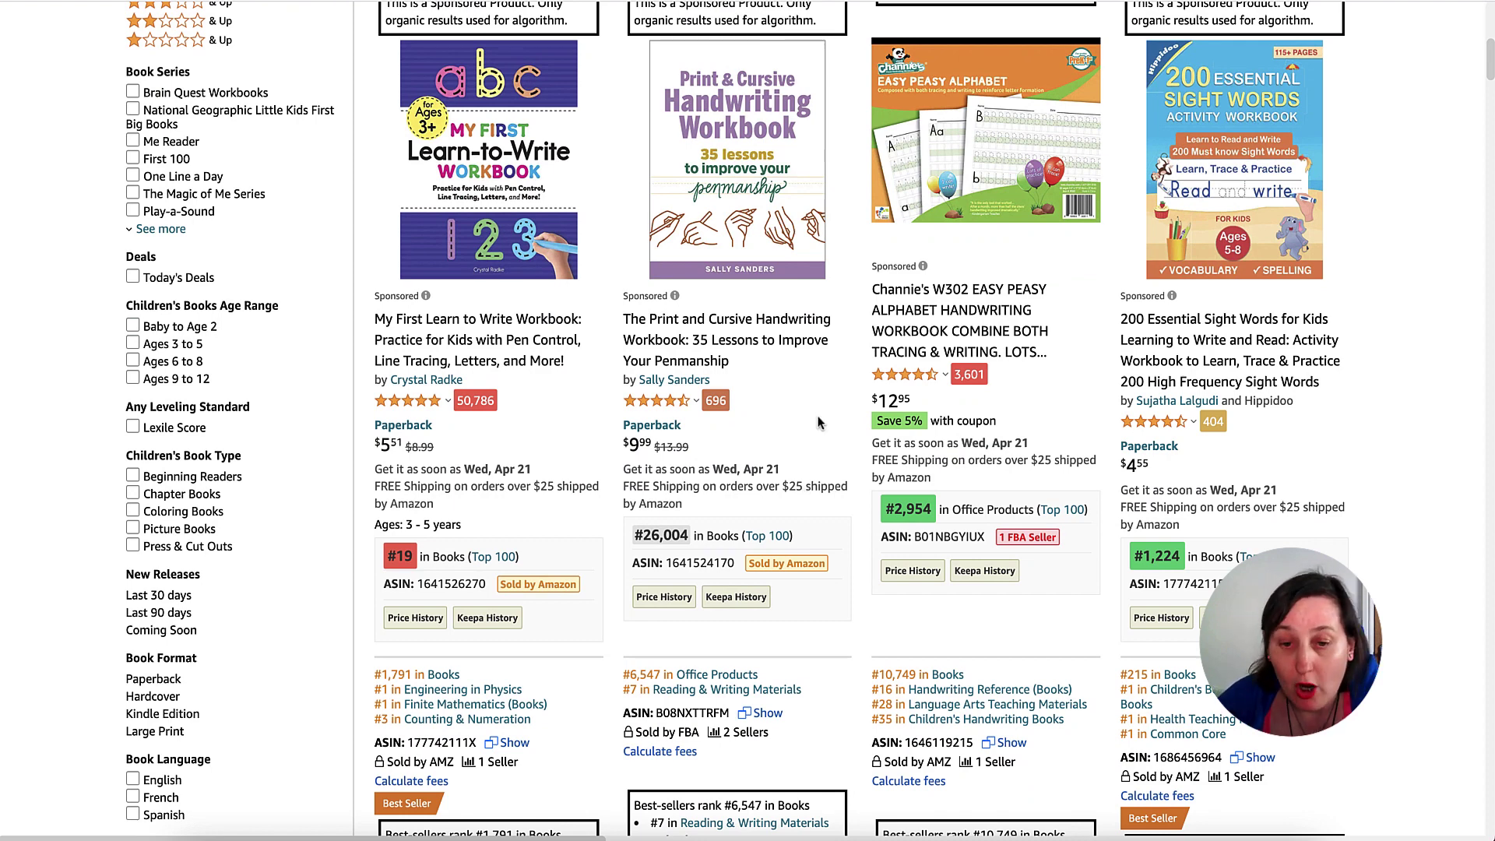
scroll(806, 432, down, 2)
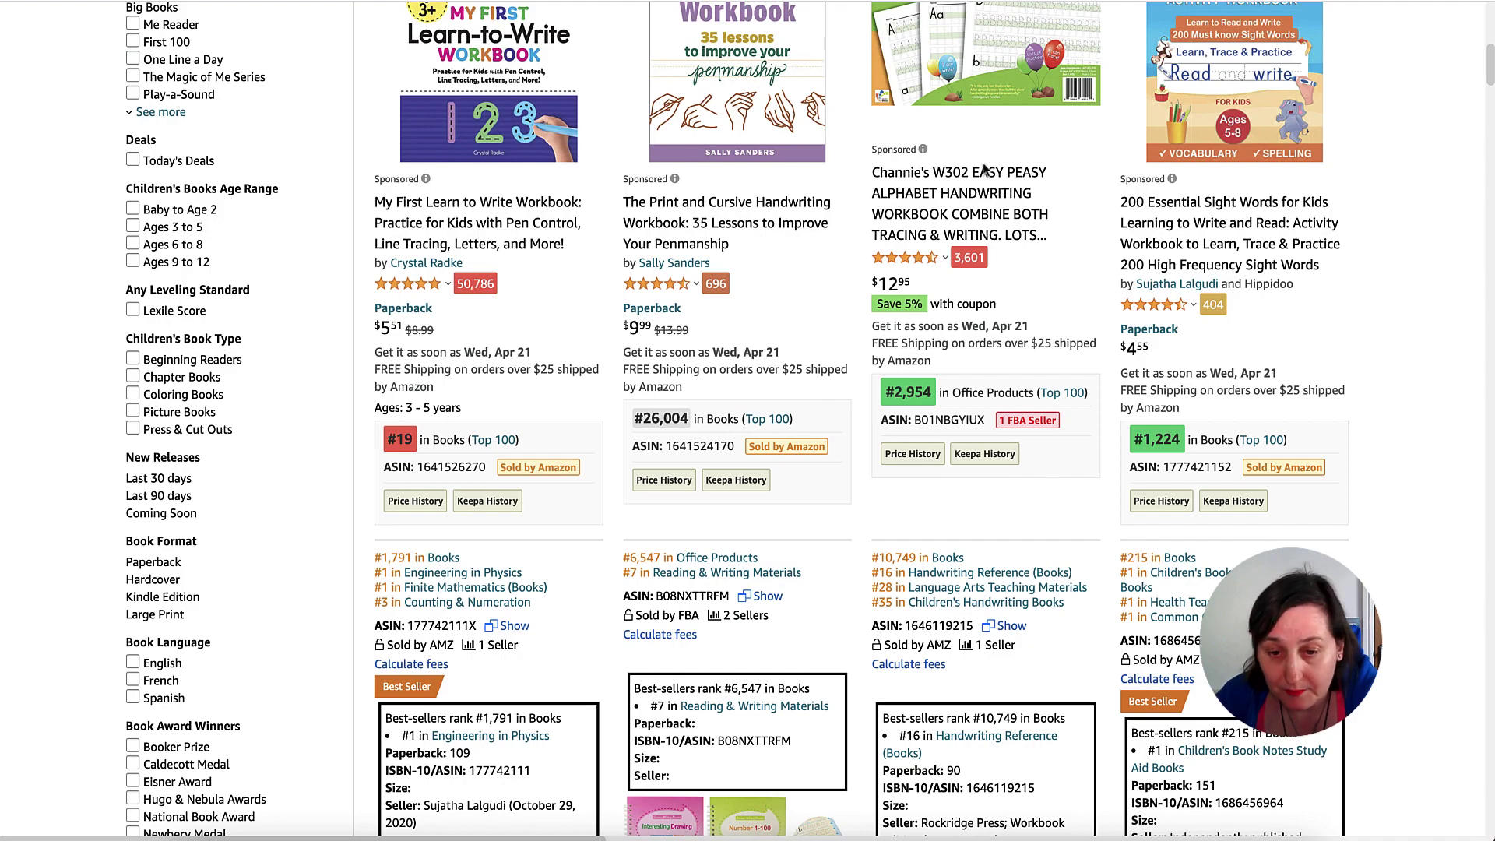
scroll(963, 350, up, 3)
scroll(964, 350, down, 15)
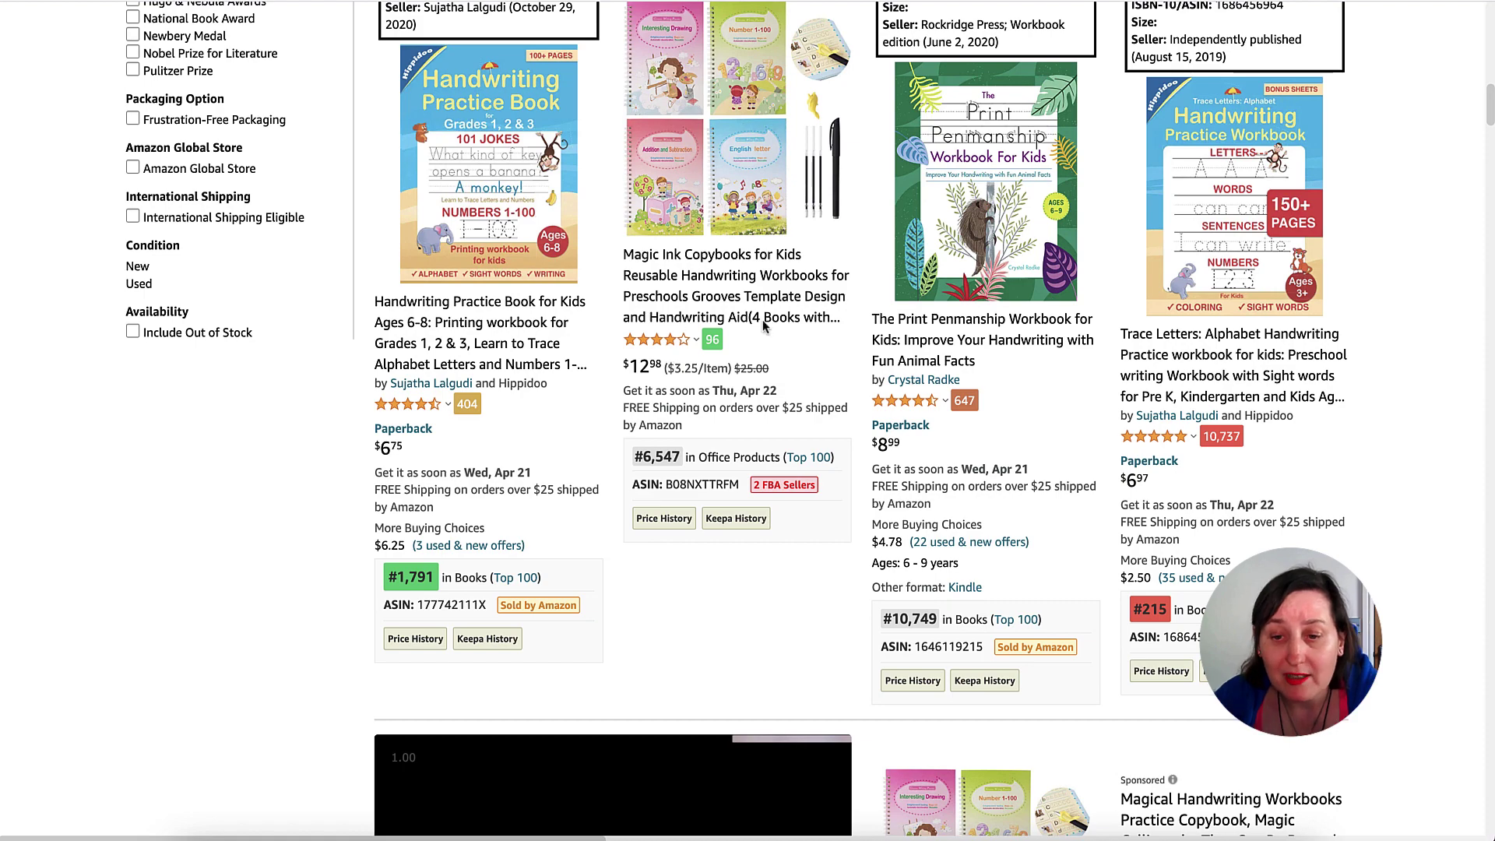
scroll(779, 296, down, 1)
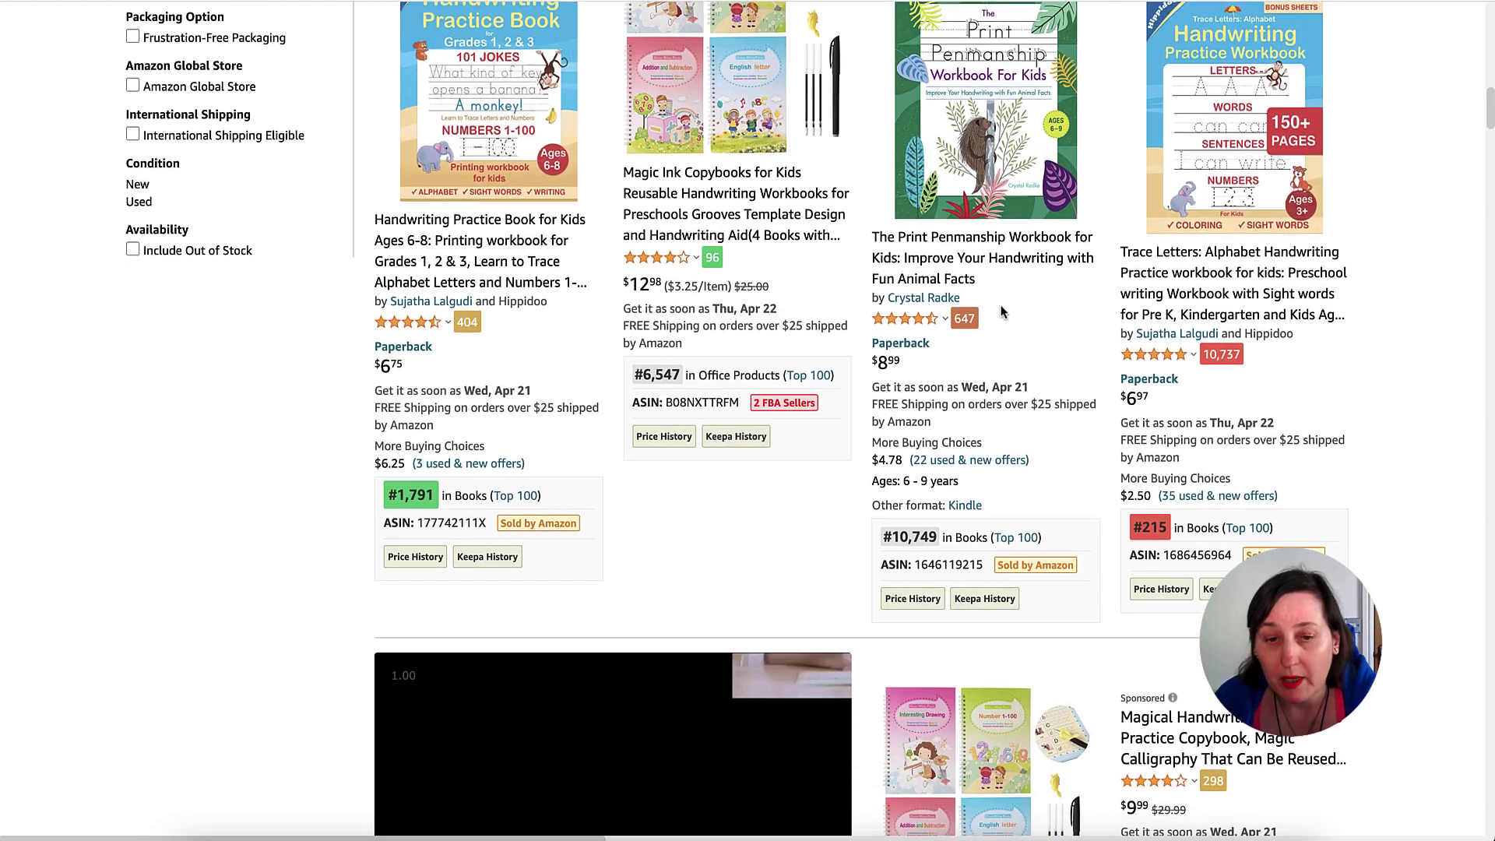
scroll(545, 249, up, 2)
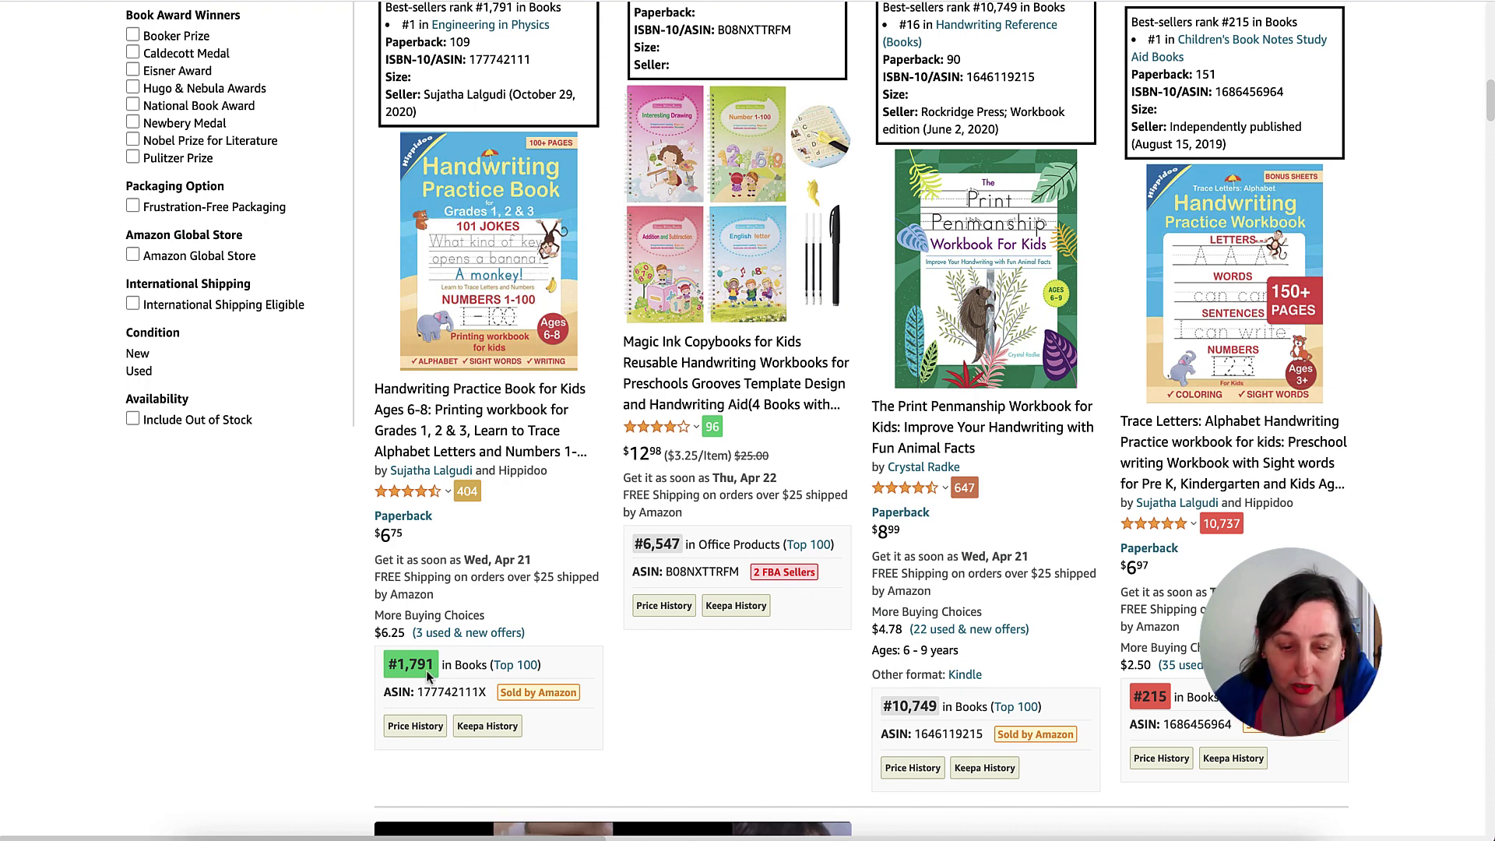
scroll(1380, 476, up, 3)
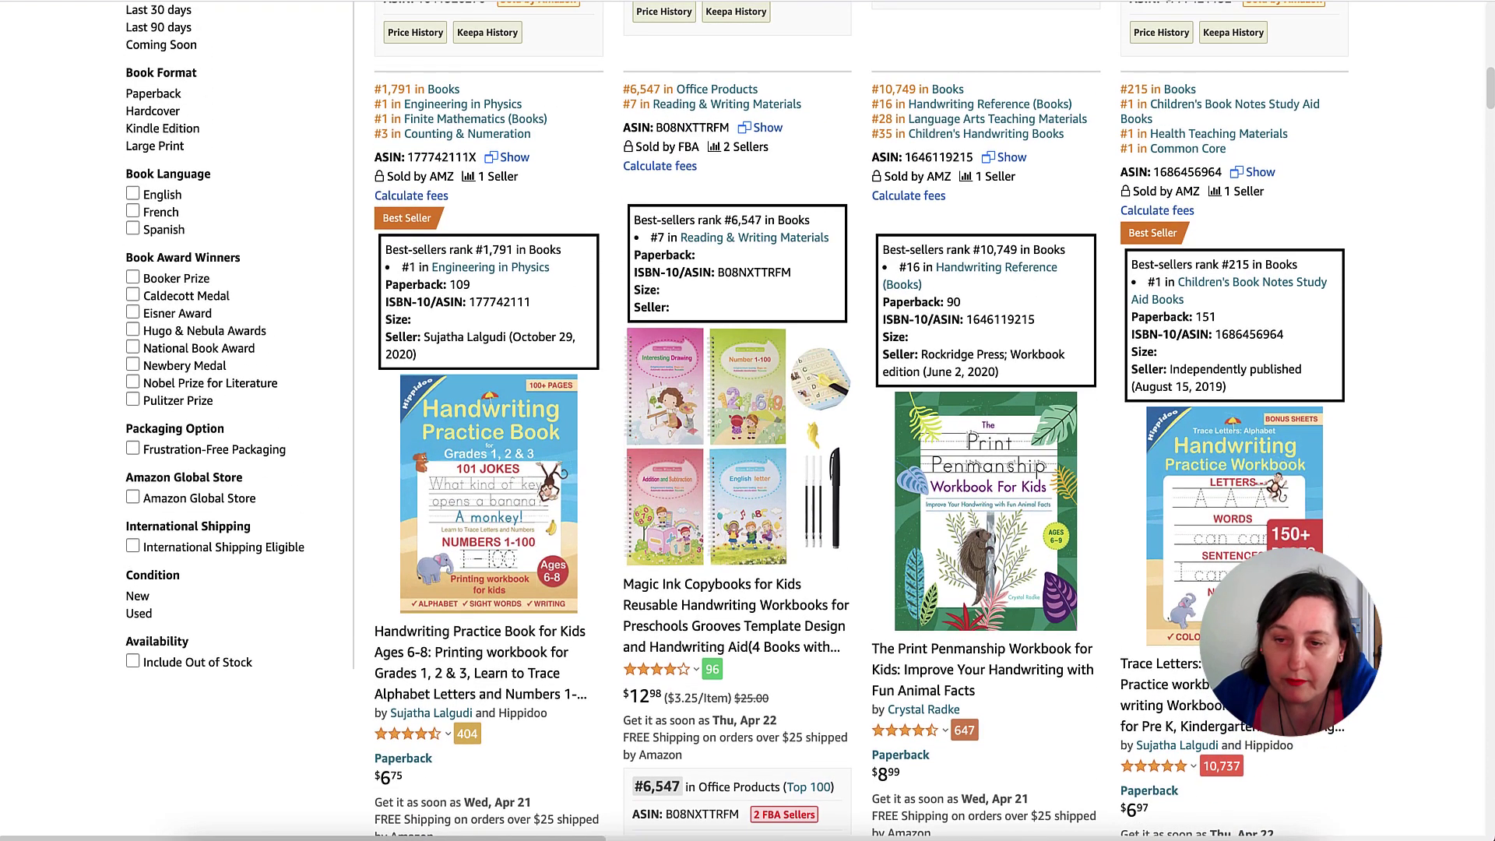
Run Helium 10 Xray on the results, reposition the panel, and scroll its revenue, sales and BSR table.
click(1137, 2)
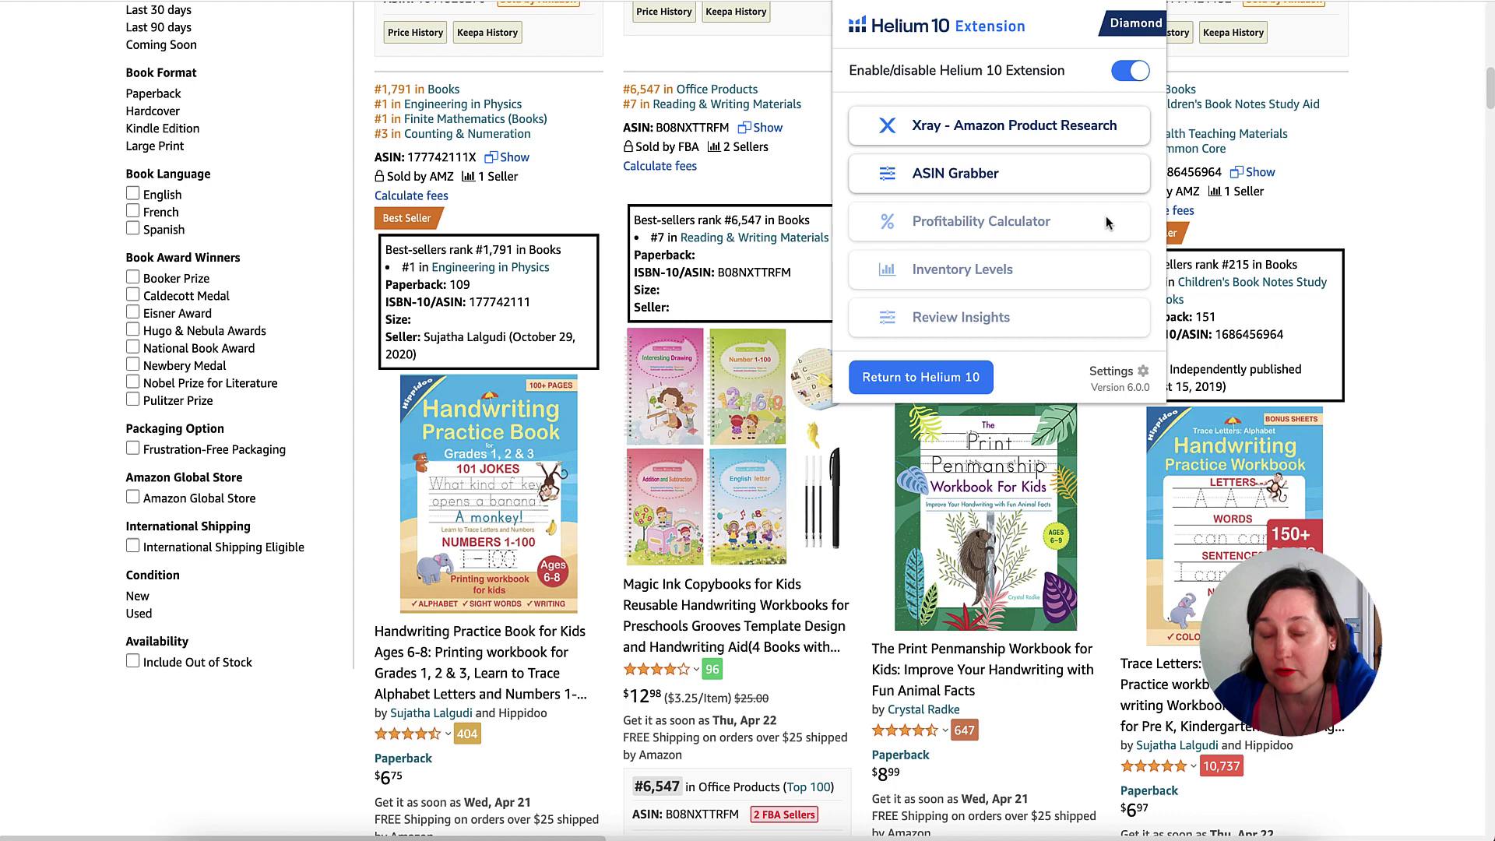
click(1061, 130)
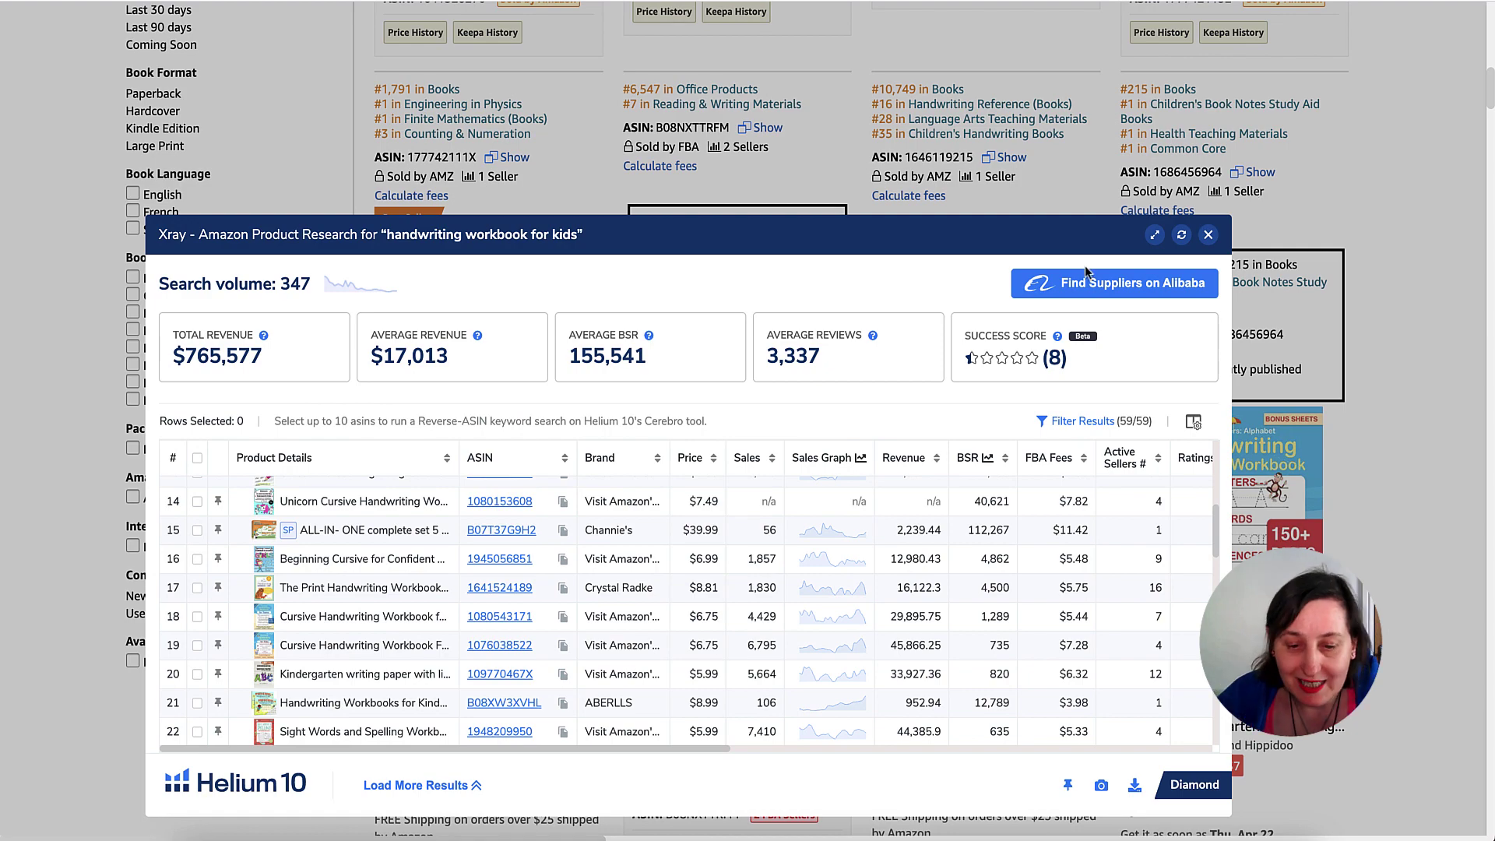
drag(828, 236, 846, 180)
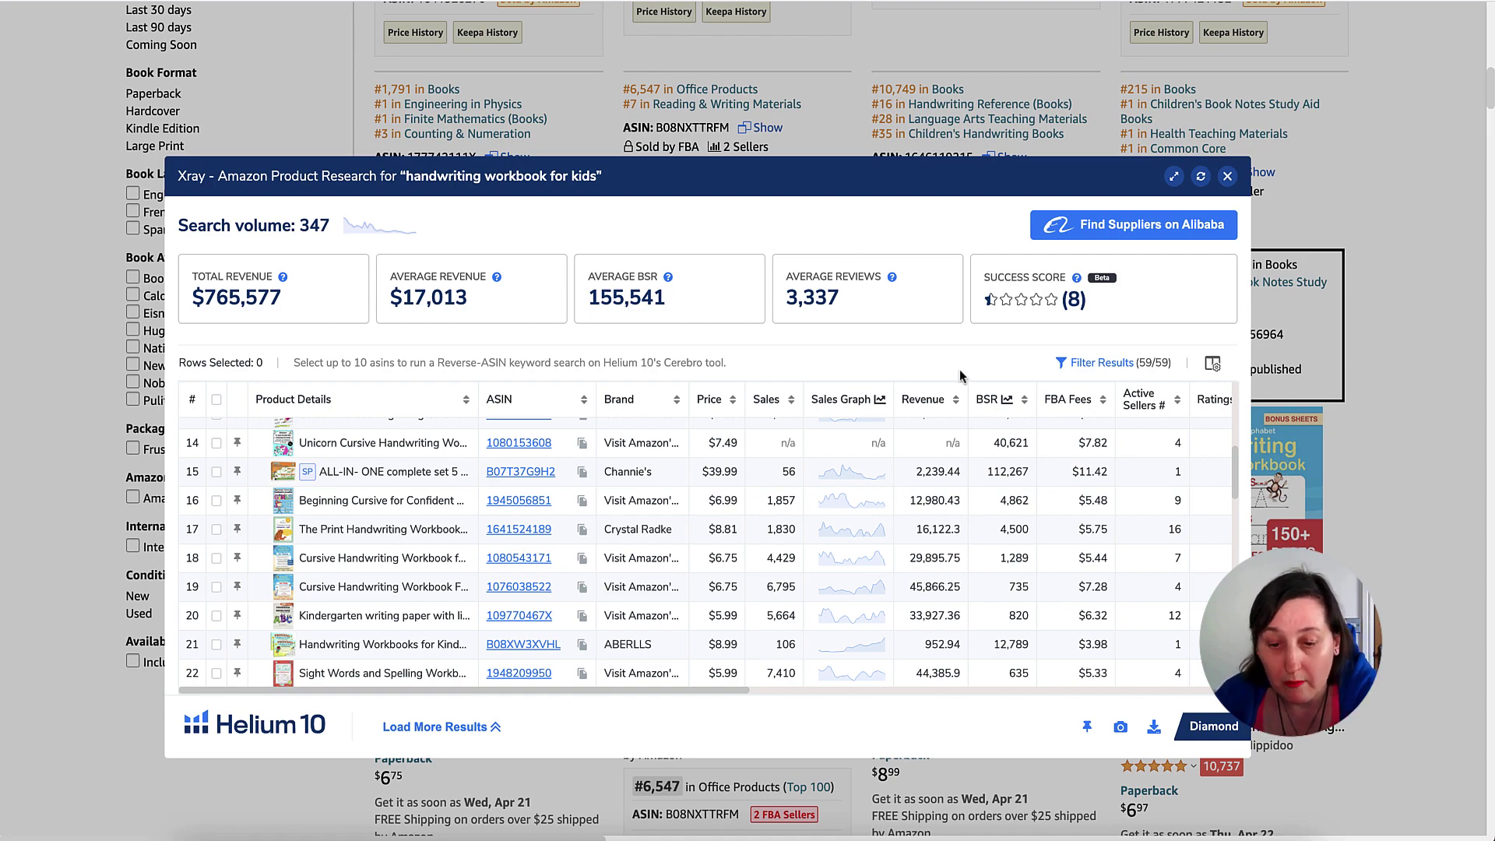
scroll(1012, 530, up, 10)
scroll(1025, 537, up, 3)
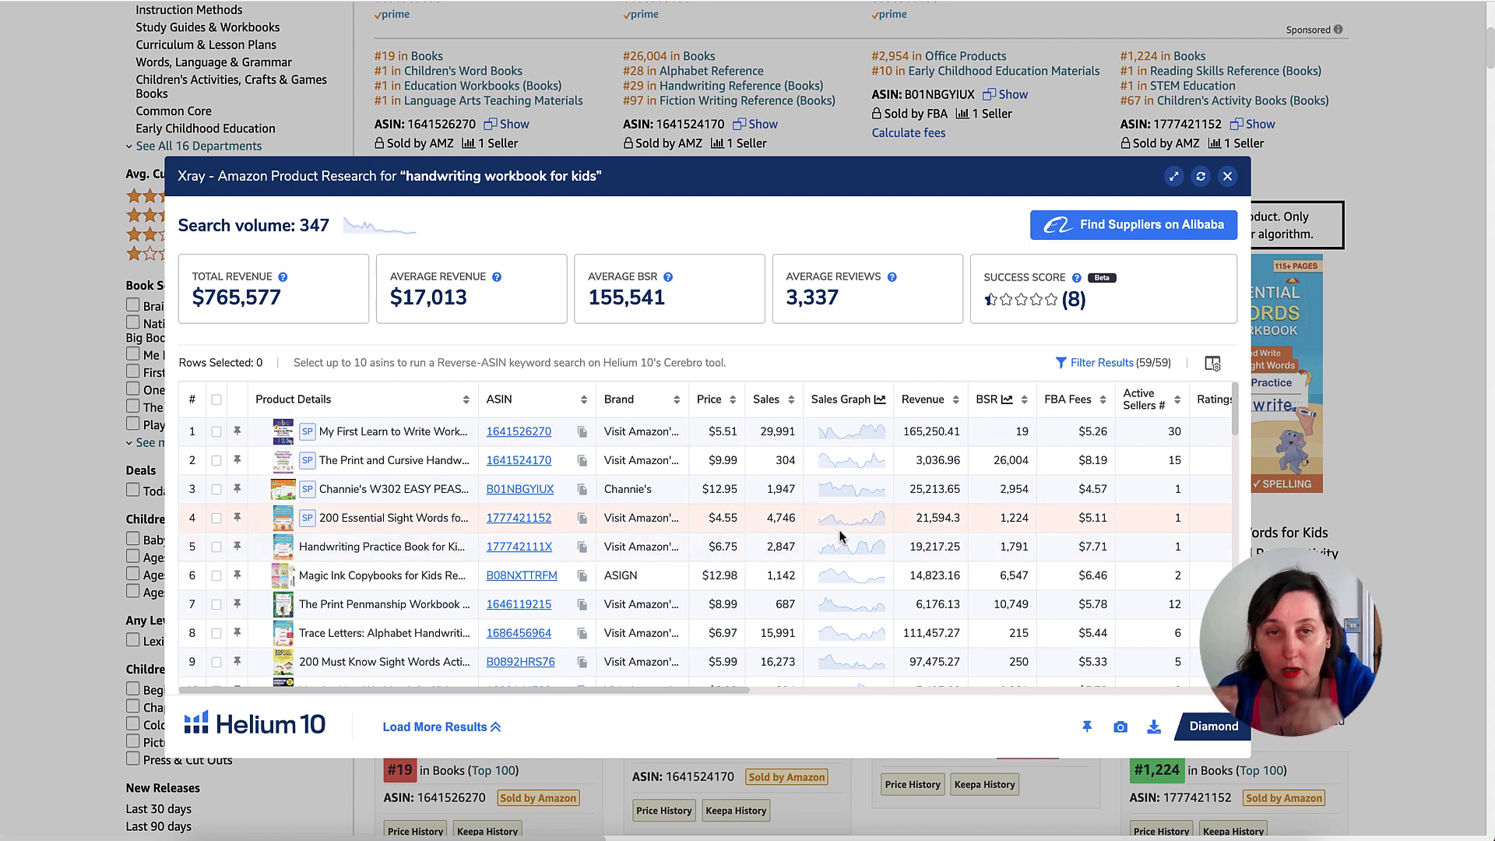
scroll(841, 537, down, 5)
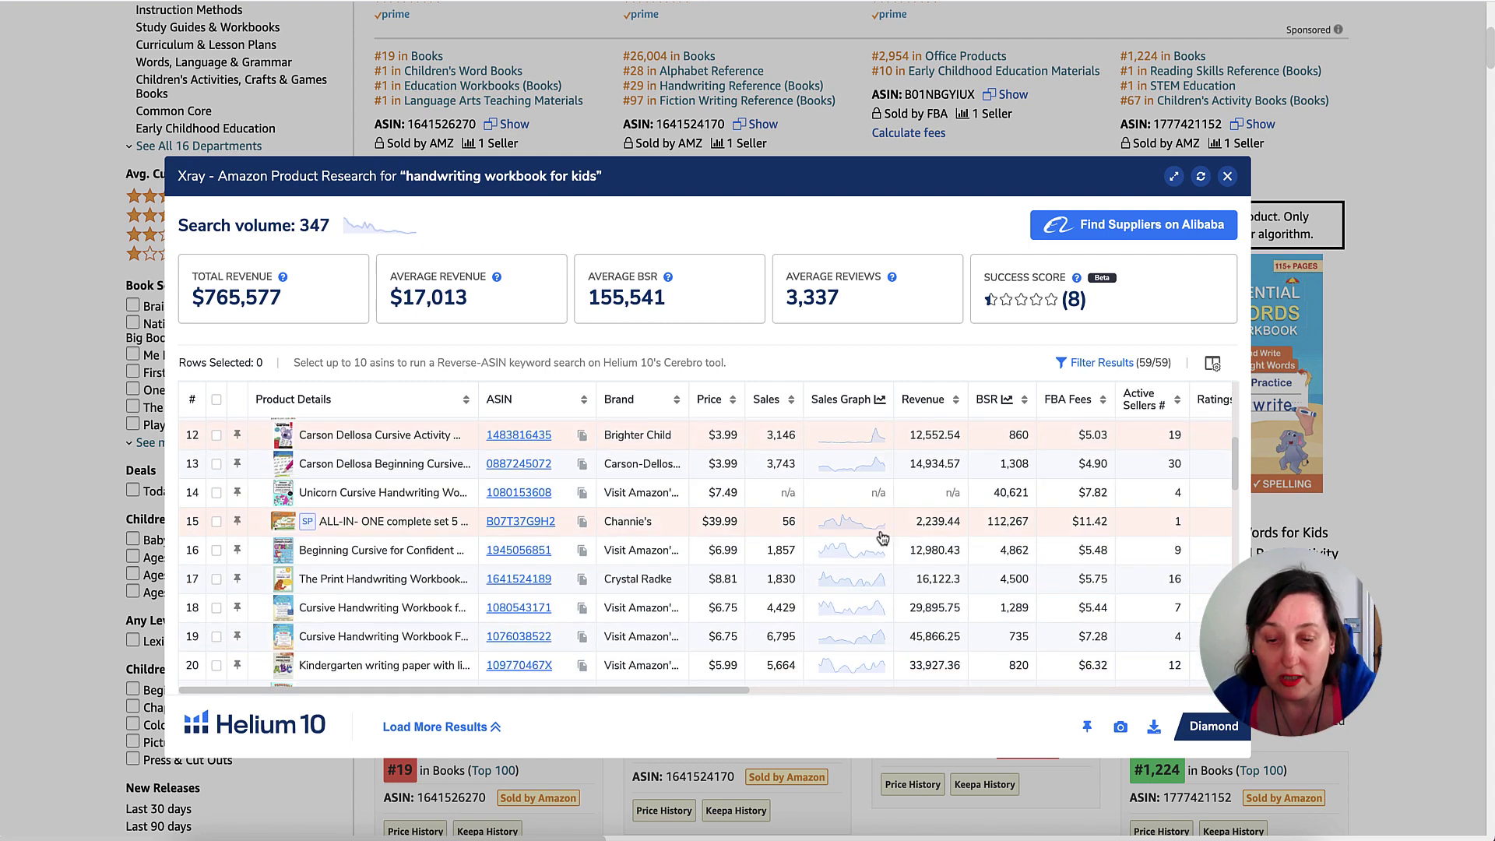
scroll(841, 538, up, 5)
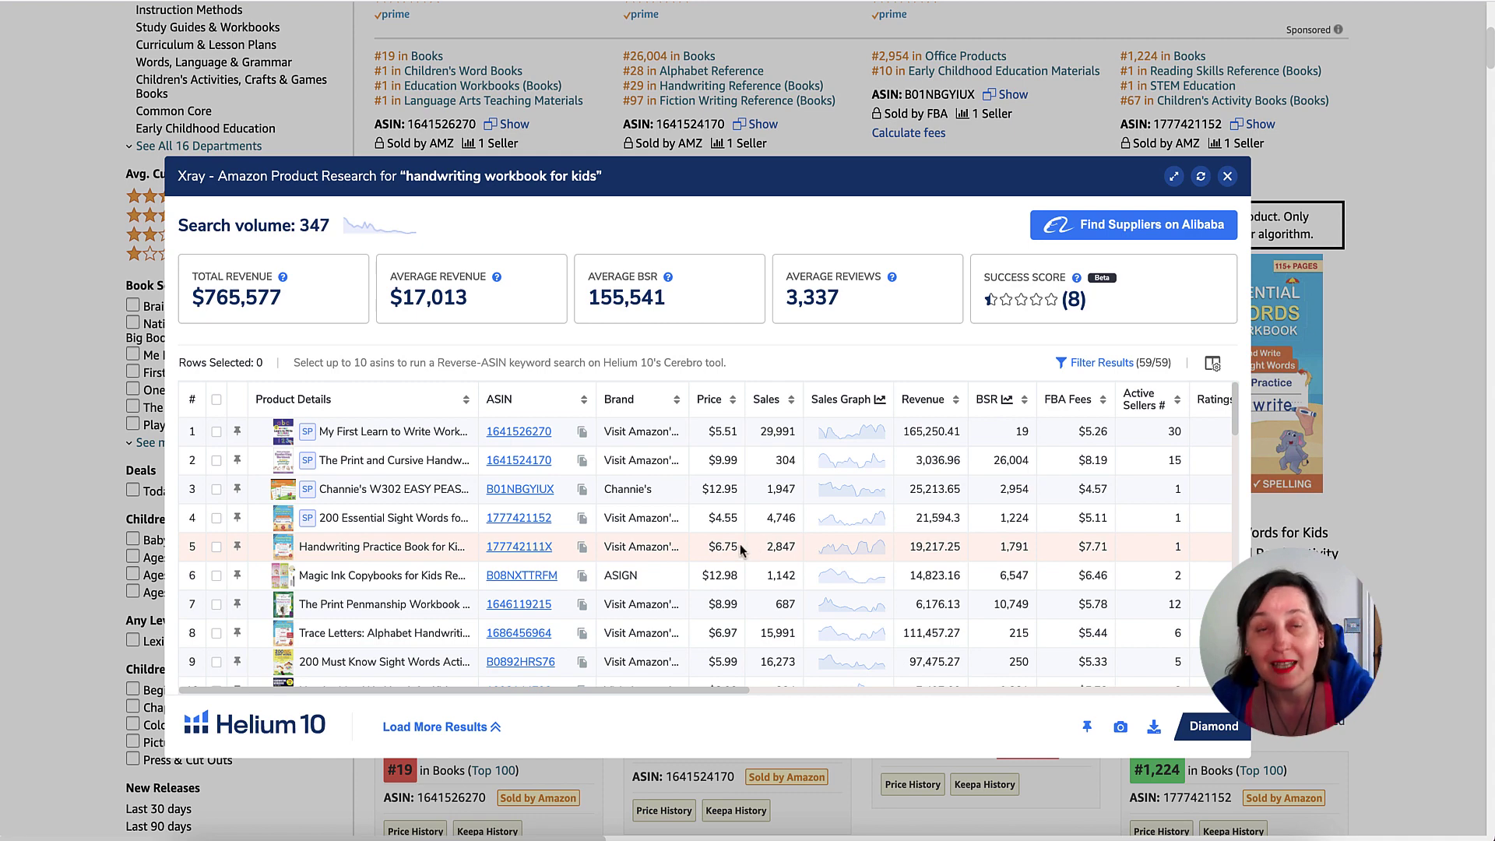
scroll(759, 535, down, 5)
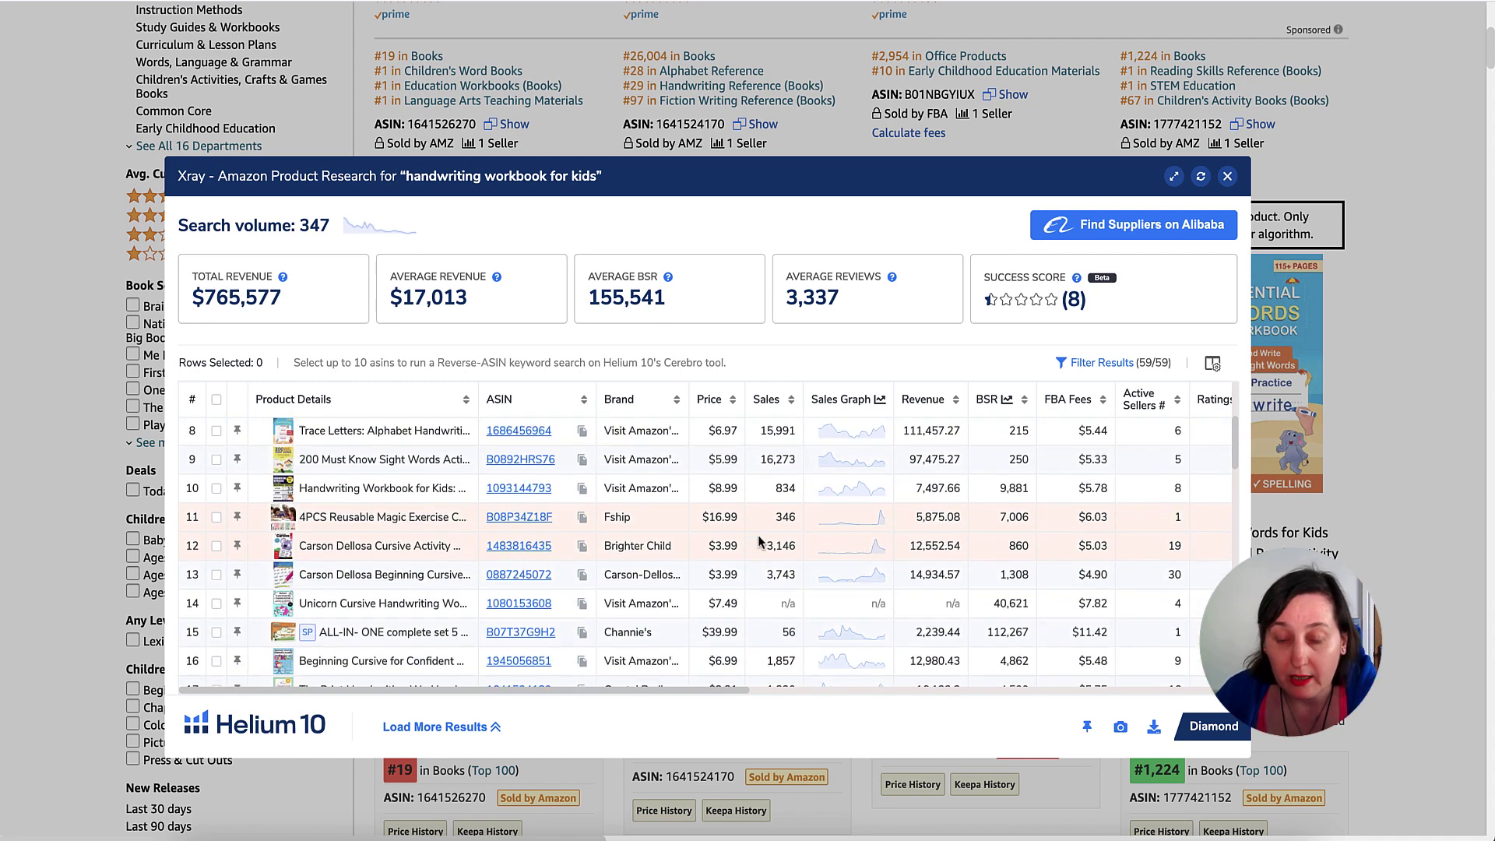
scroll(759, 535, up, 5)
click(1227, 176)
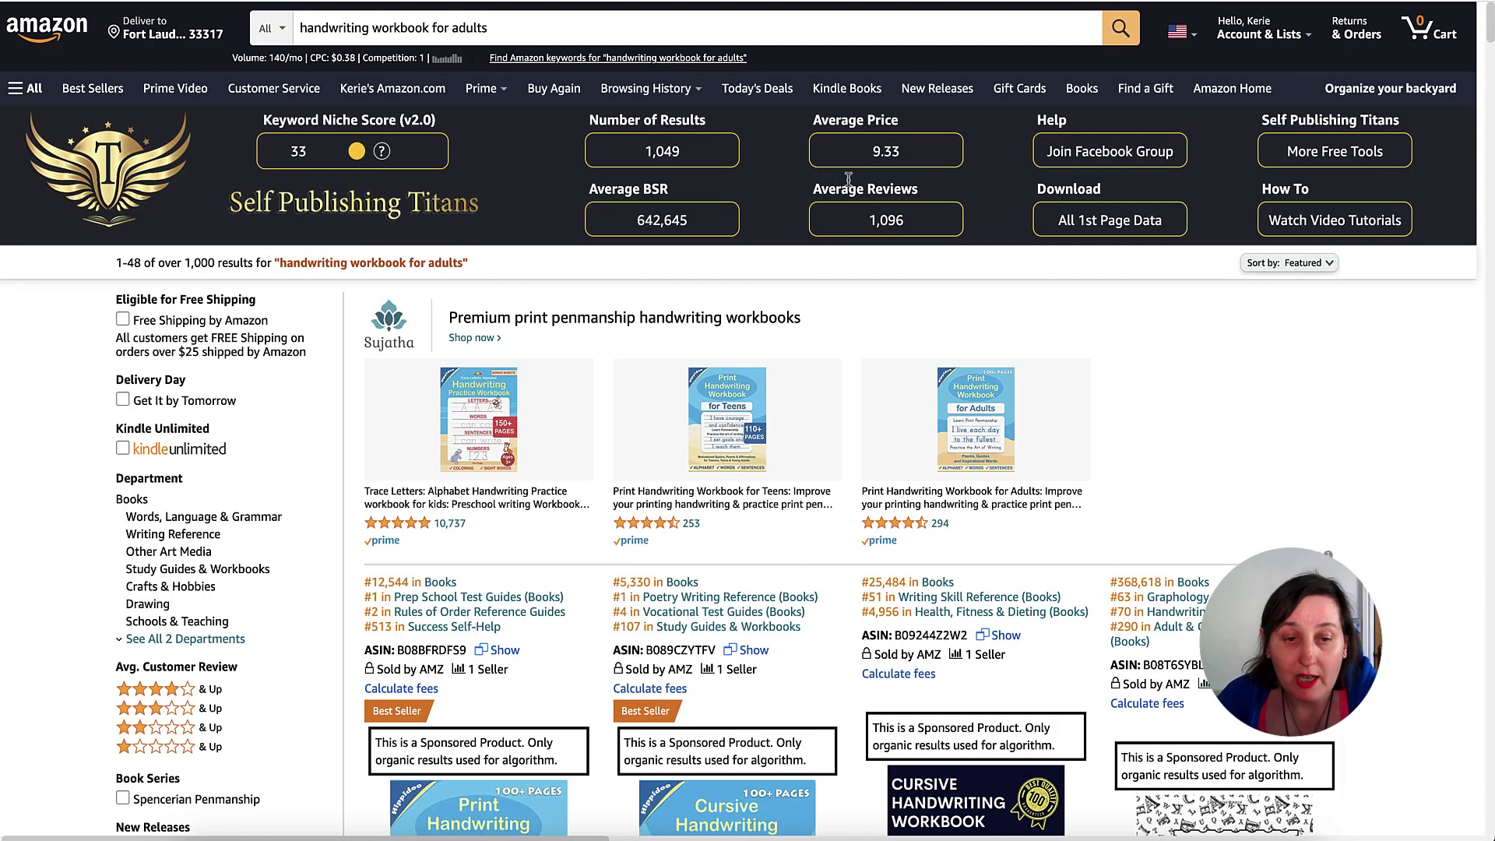
scroll(839, 182, down, 1)
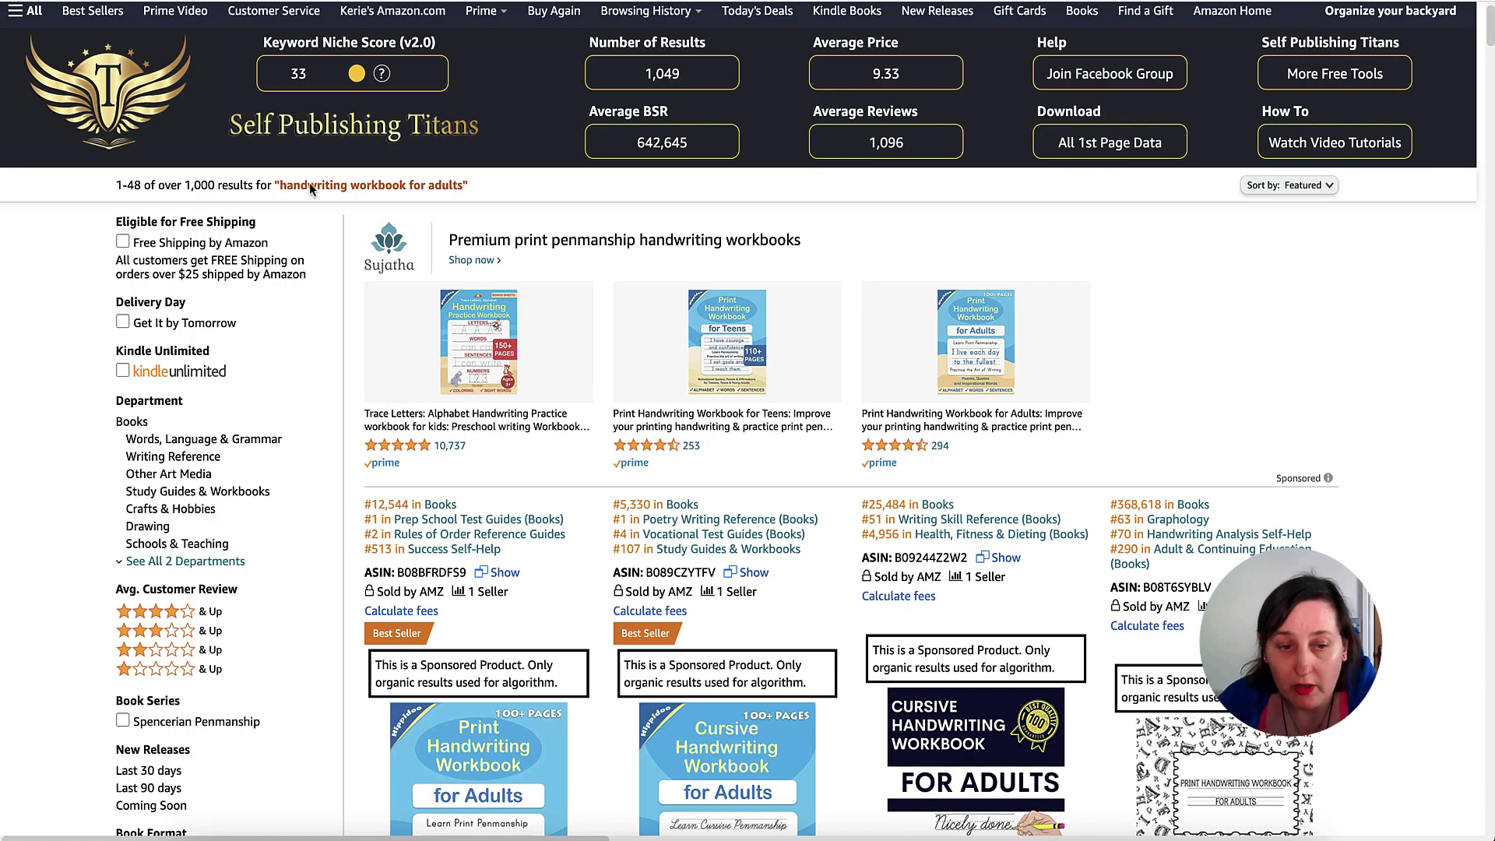
scroll(637, 269, down, 4)
scroll(637, 268, down, 3)
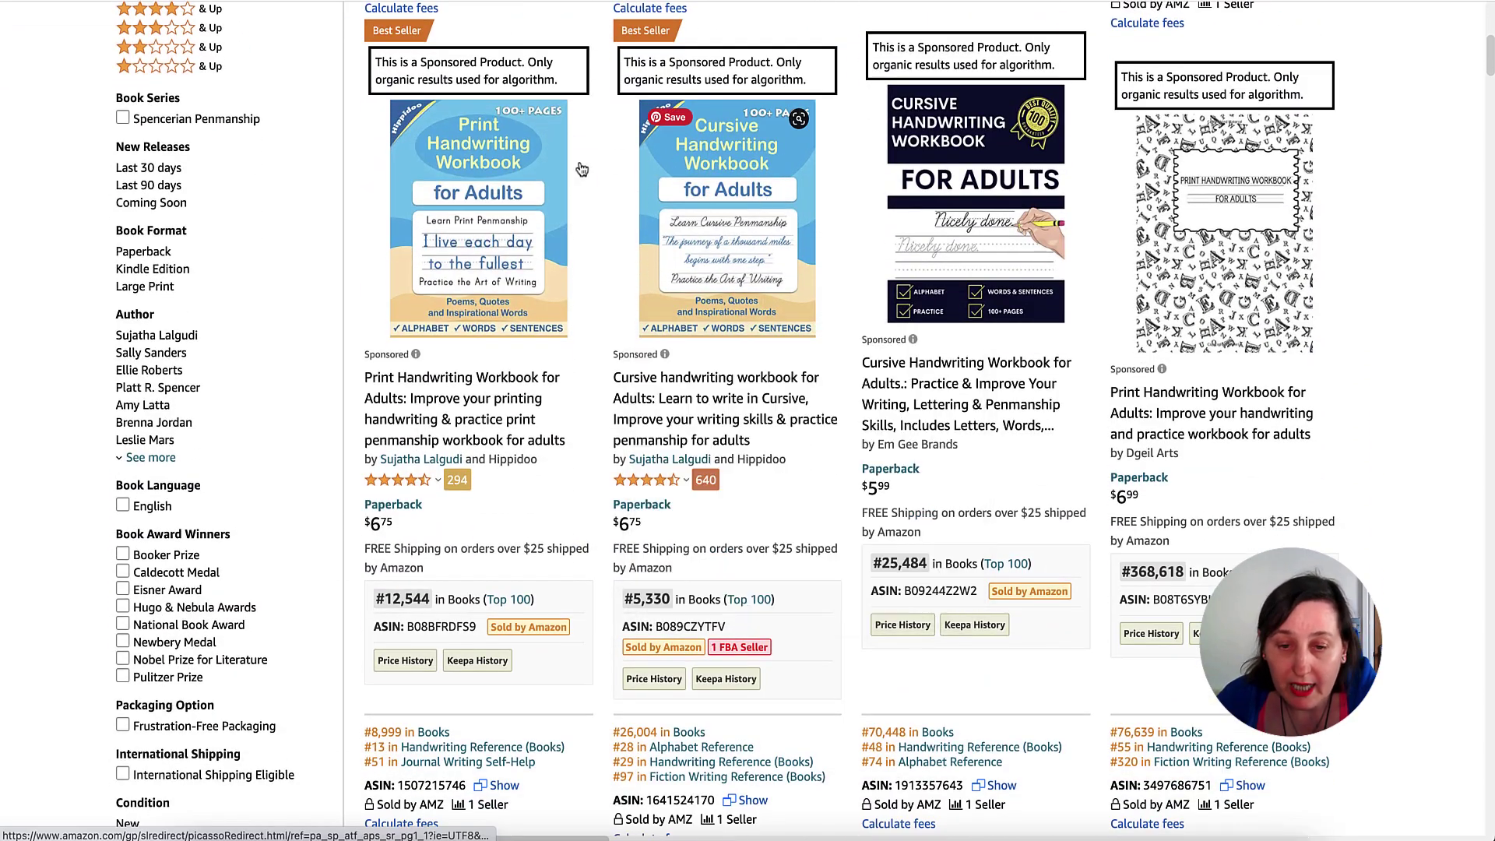
mouse_move(734, 211)
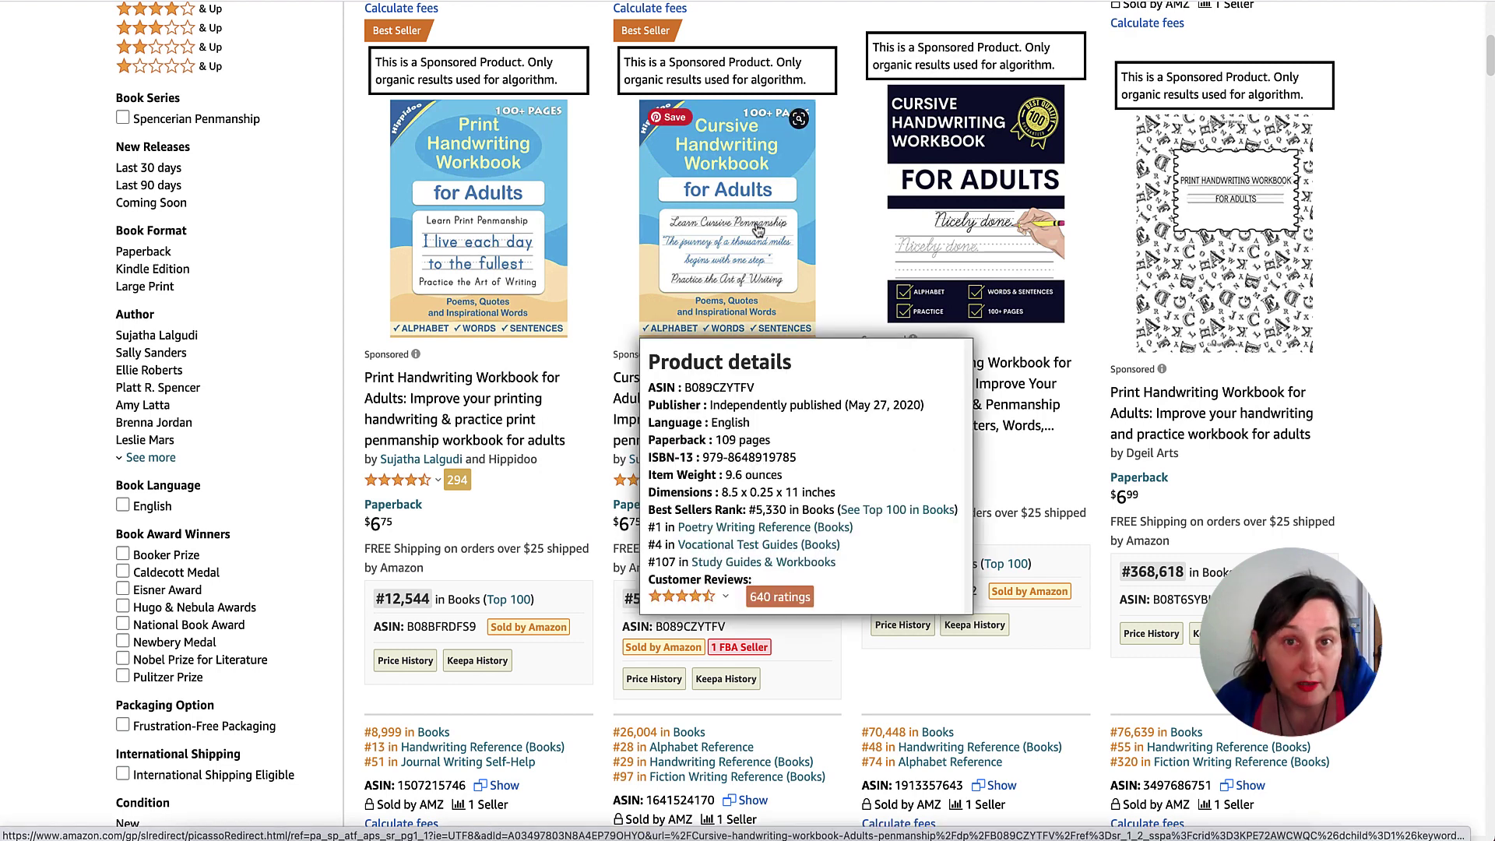
scroll(710, 225, down, 1)
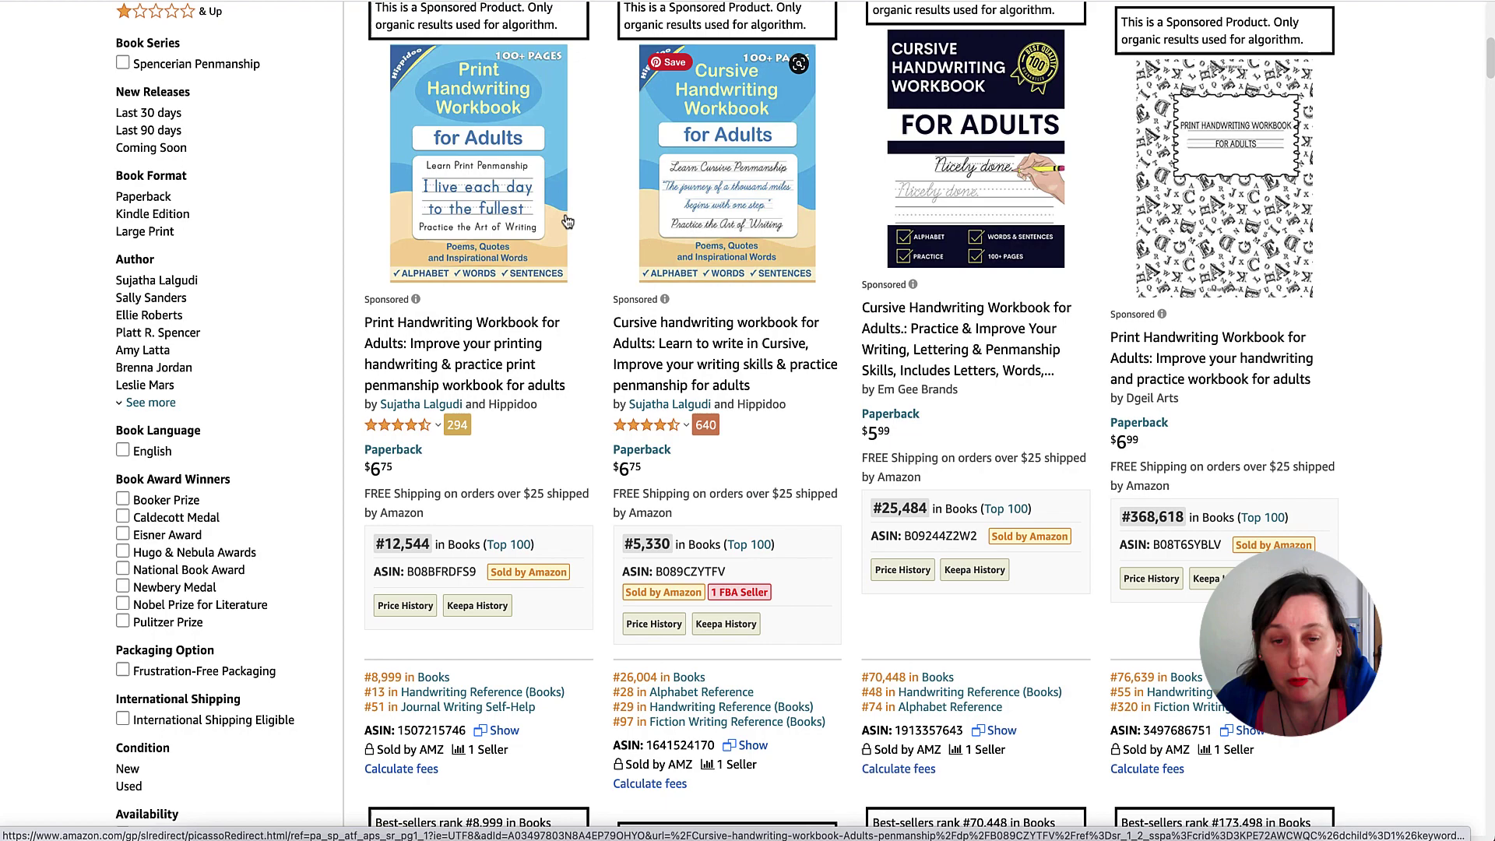
mouse_move(473, 212)
scroll(618, 166, down, 5)
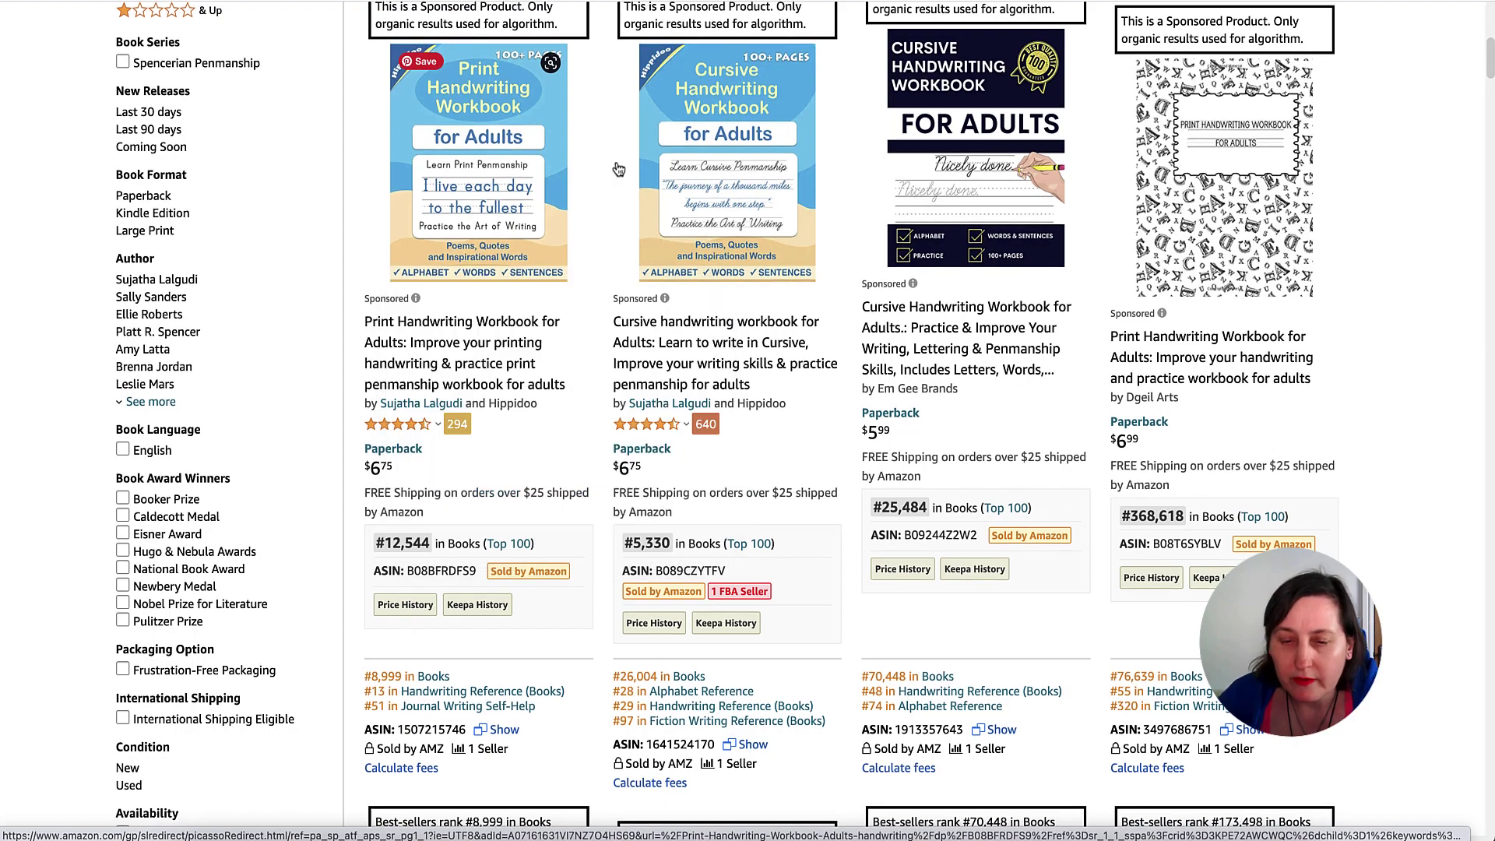
scroll(710, 189, down, 5)
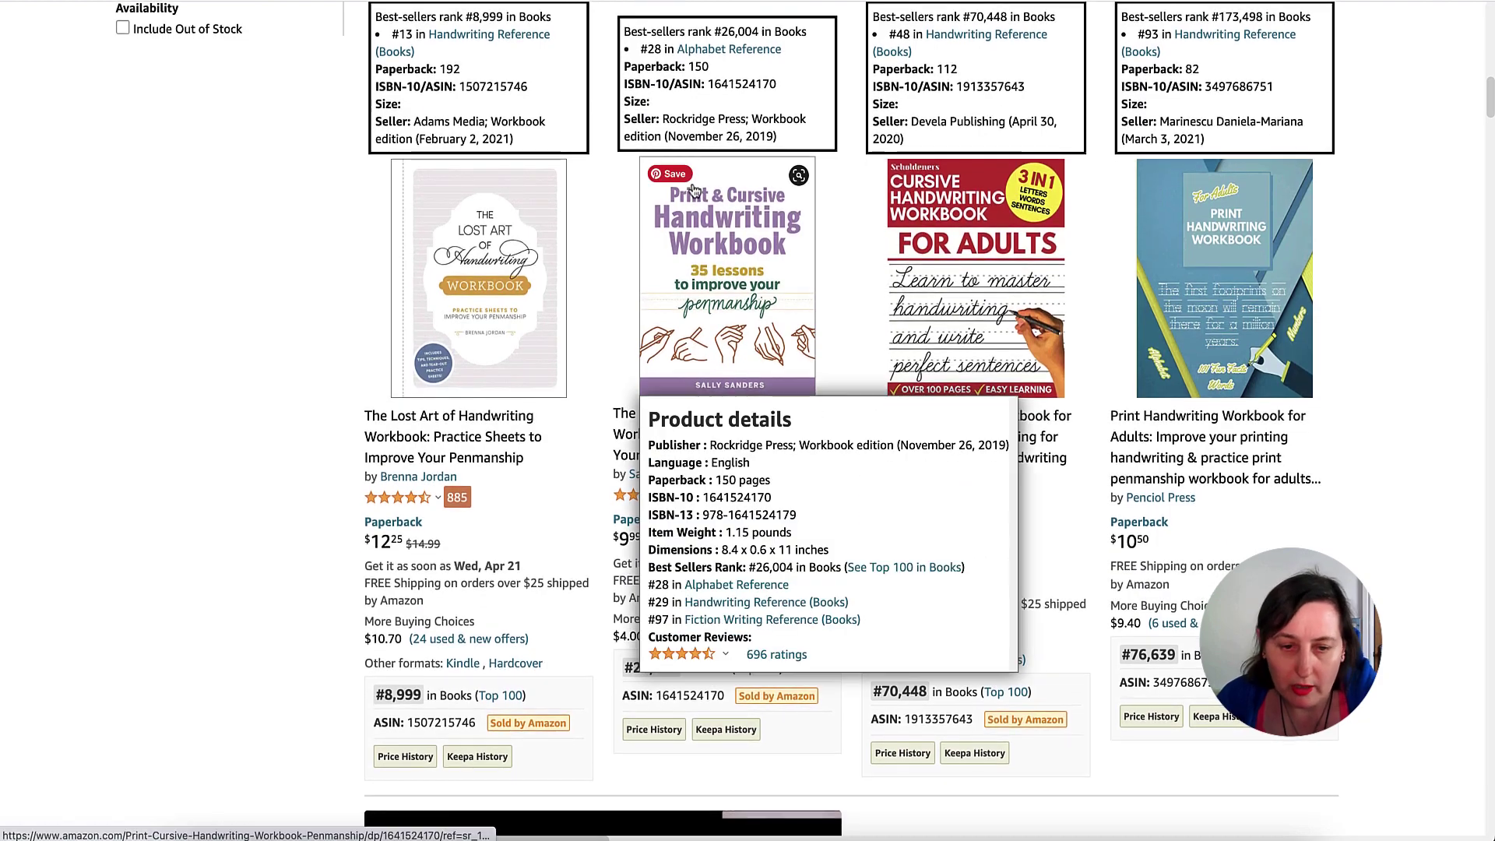
scroll(695, 189, down, 2)
mouse_move(562, 182)
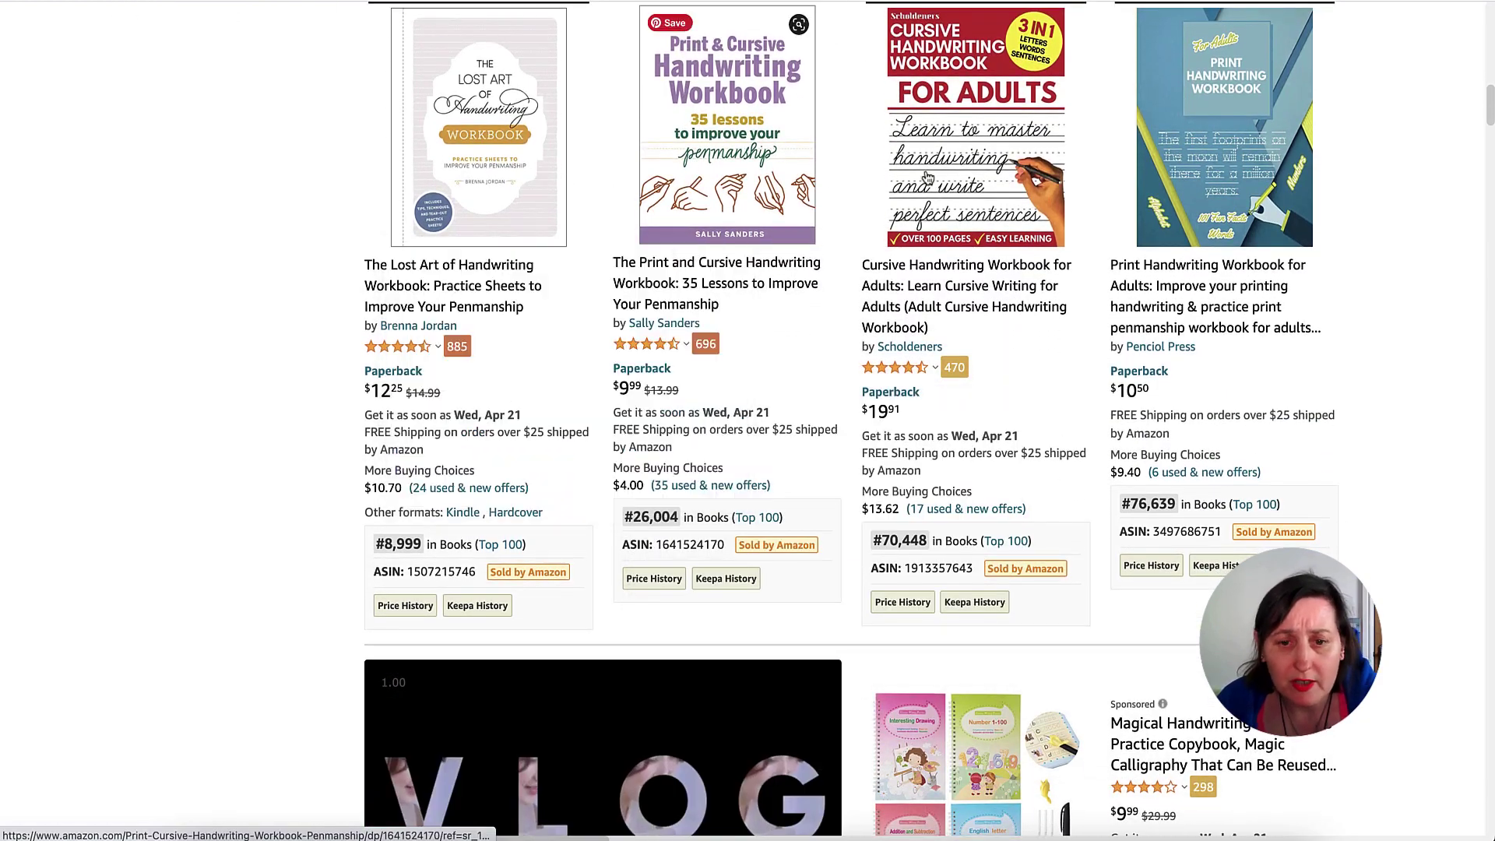
mouse_move(925, 179)
scroll(925, 179, down, 1)
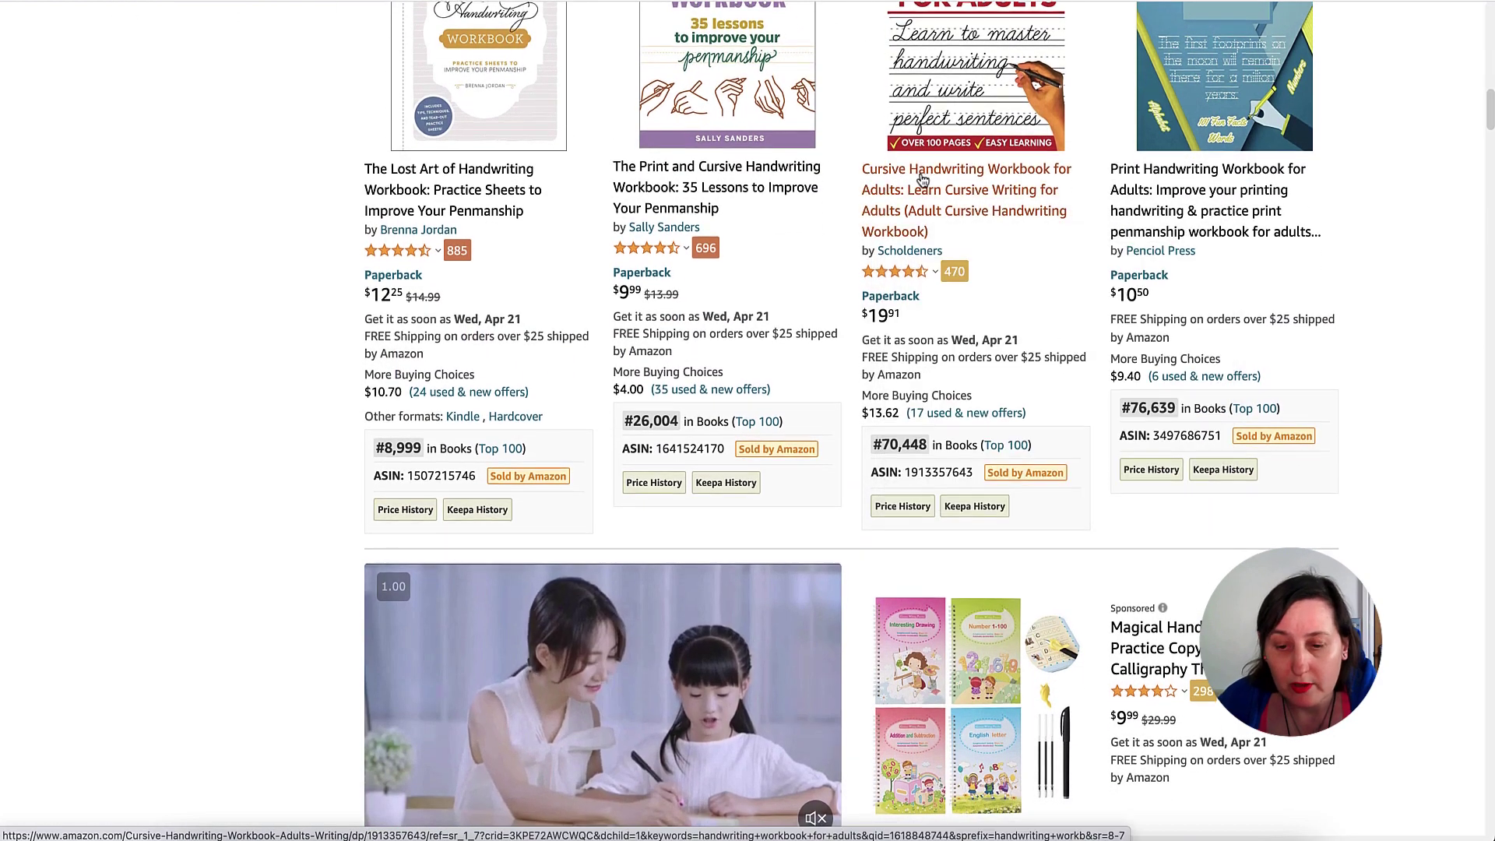
scroll(896, 177, down, 7)
scroll(787, 180, down, 5)
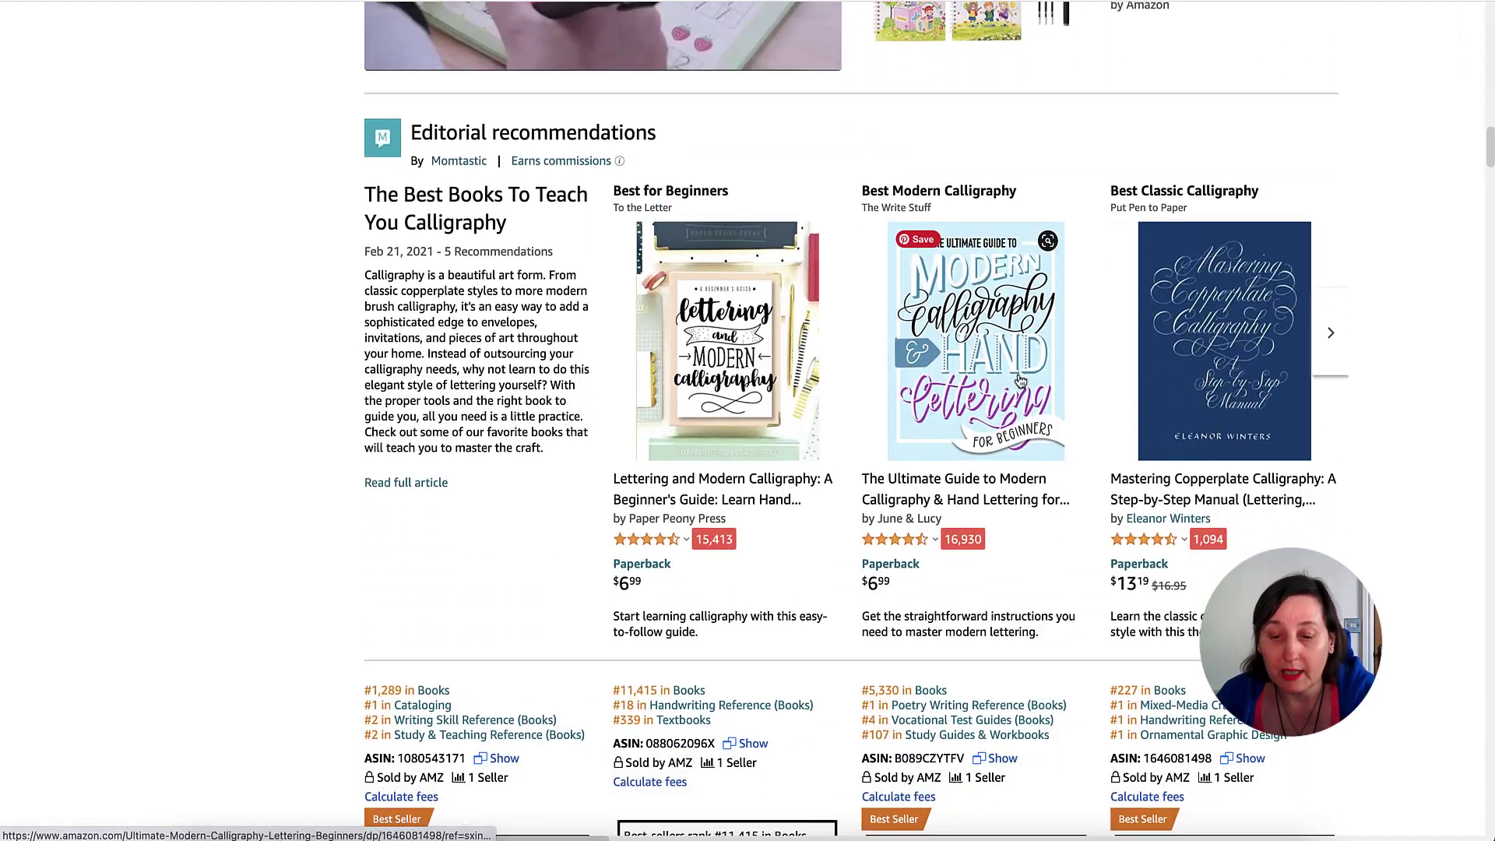
scroll(1005, 379, down, 1)
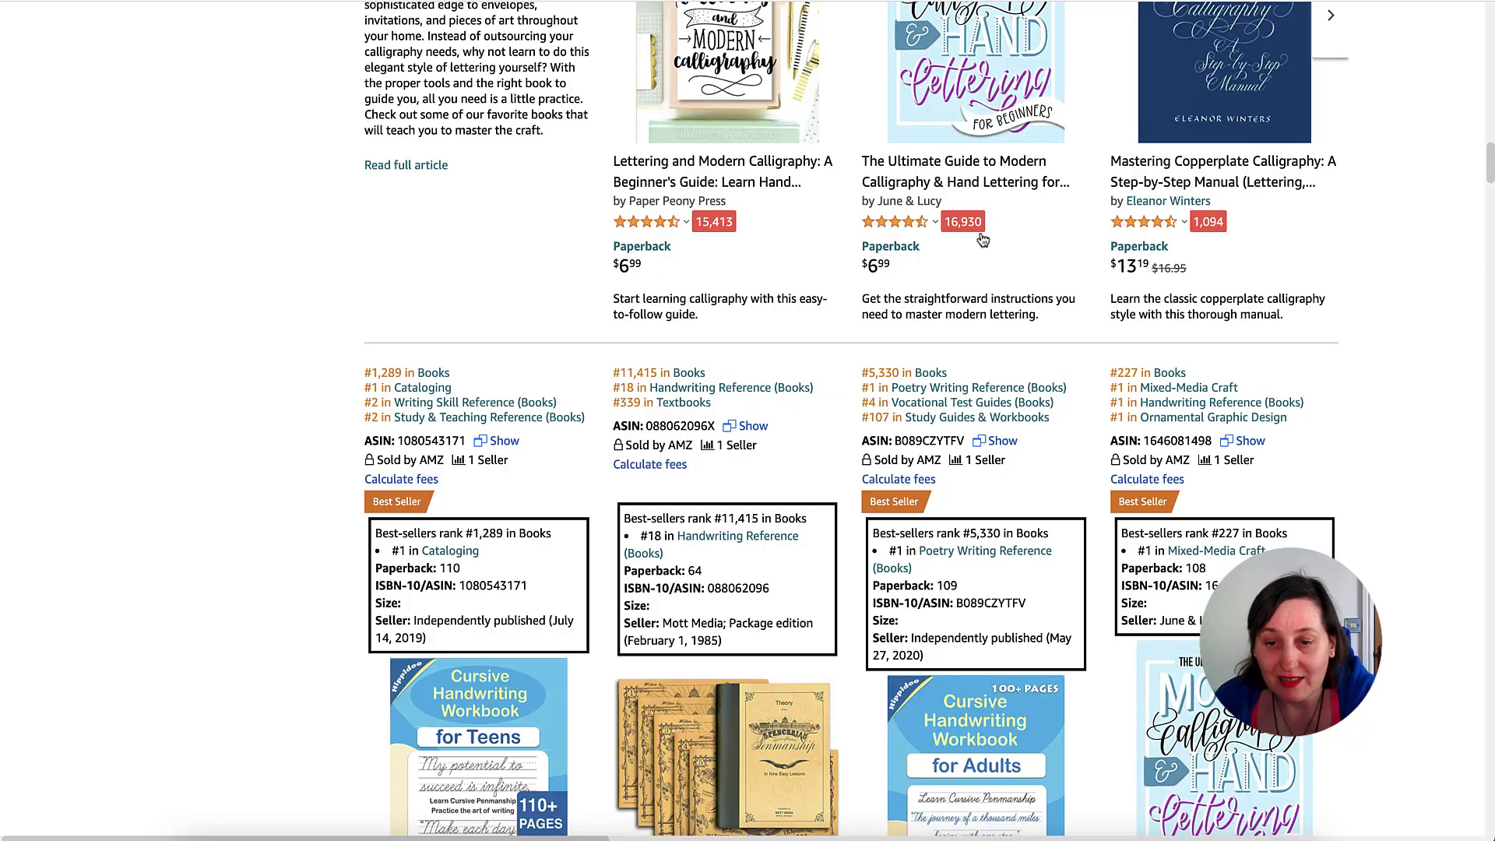
scroll(1161, 65, up, 3)
scroll(1162, 66, up, 15)
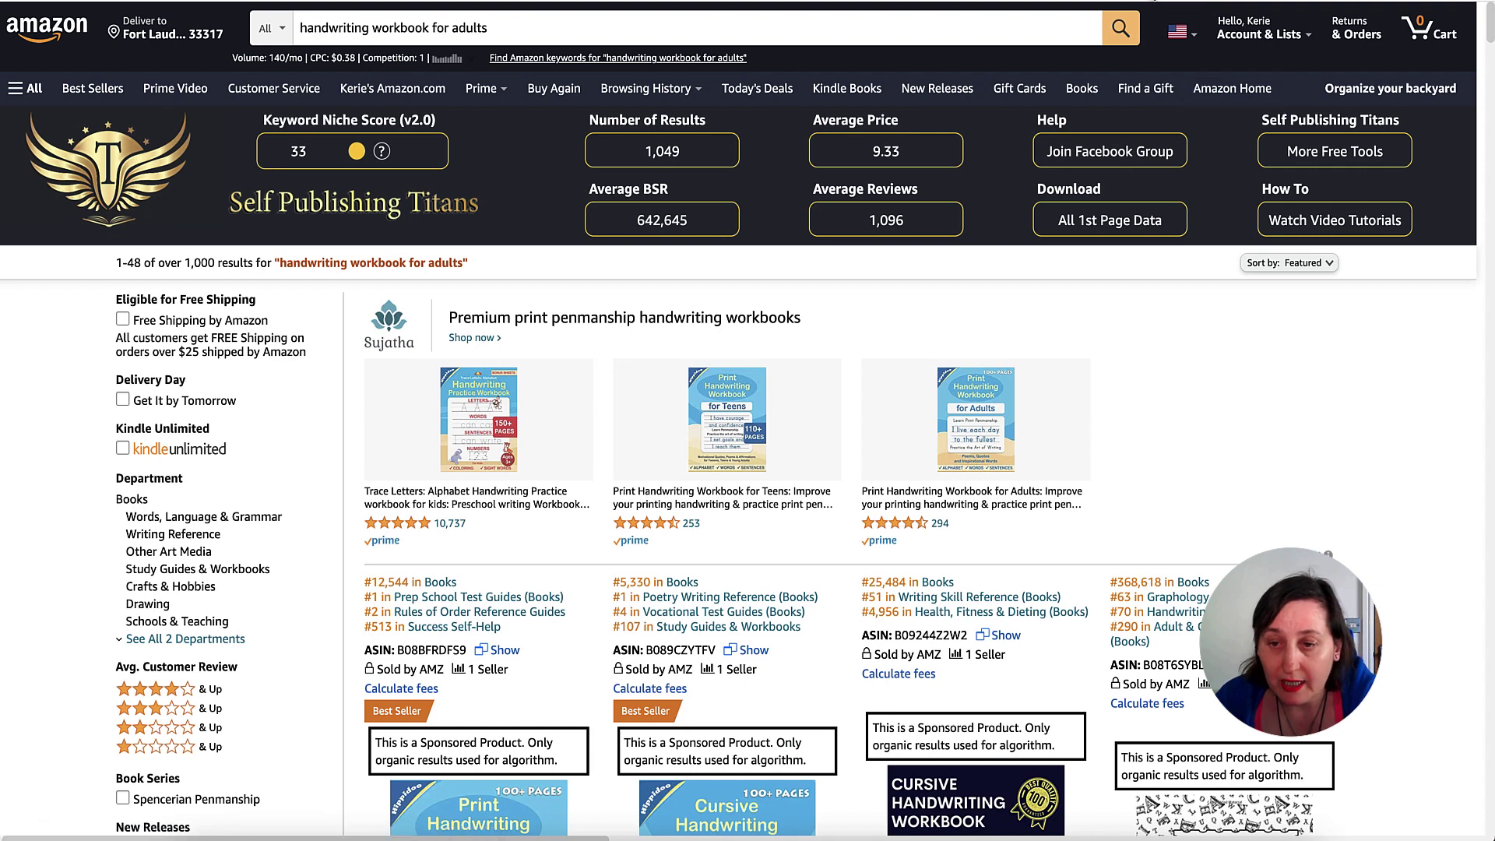
click(1152, 1)
click(1053, 139)
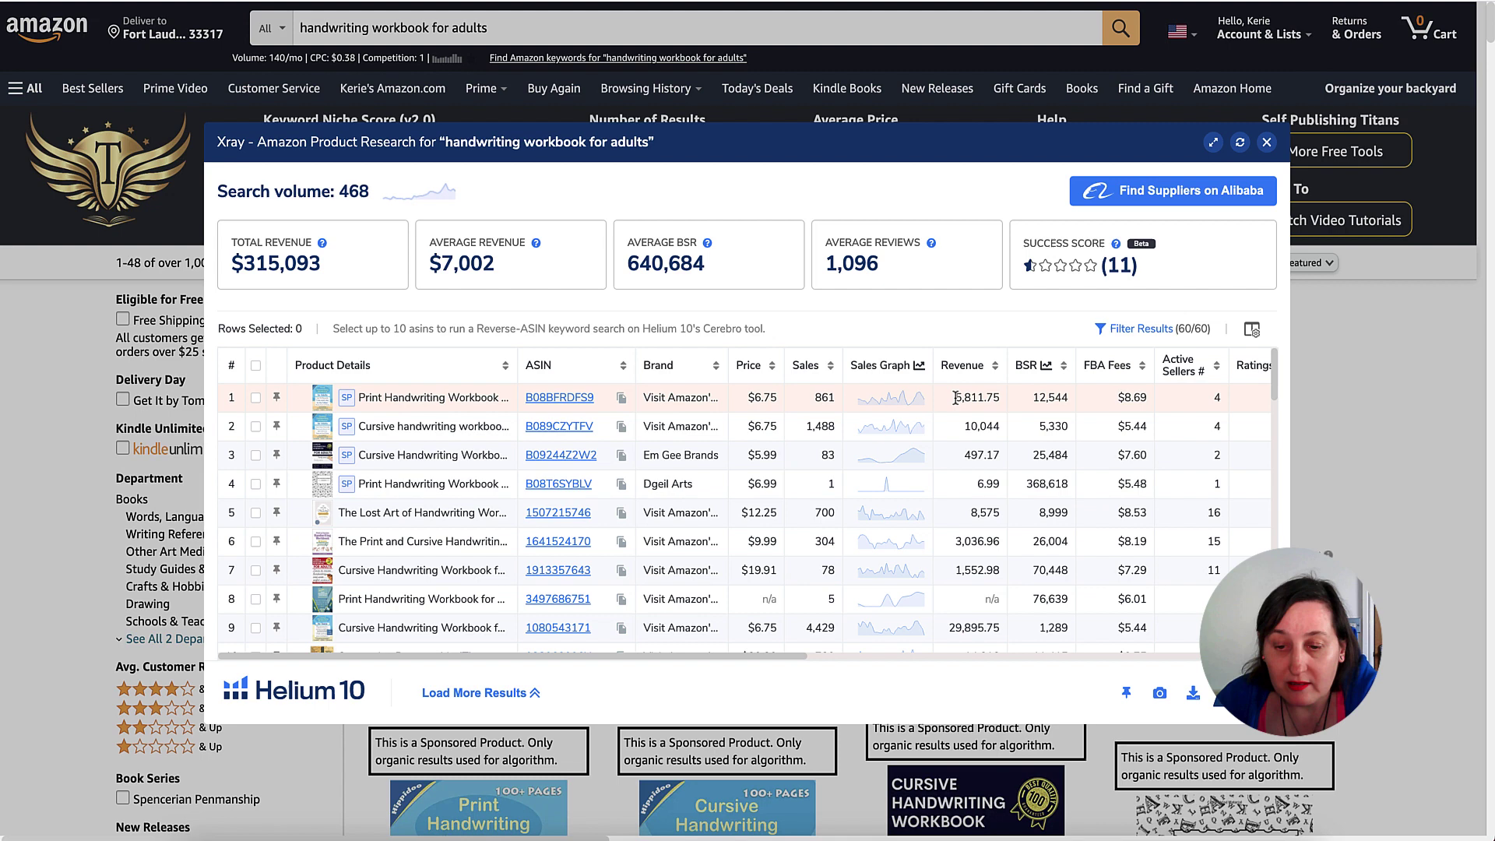
scroll(895, 427, down, 2)
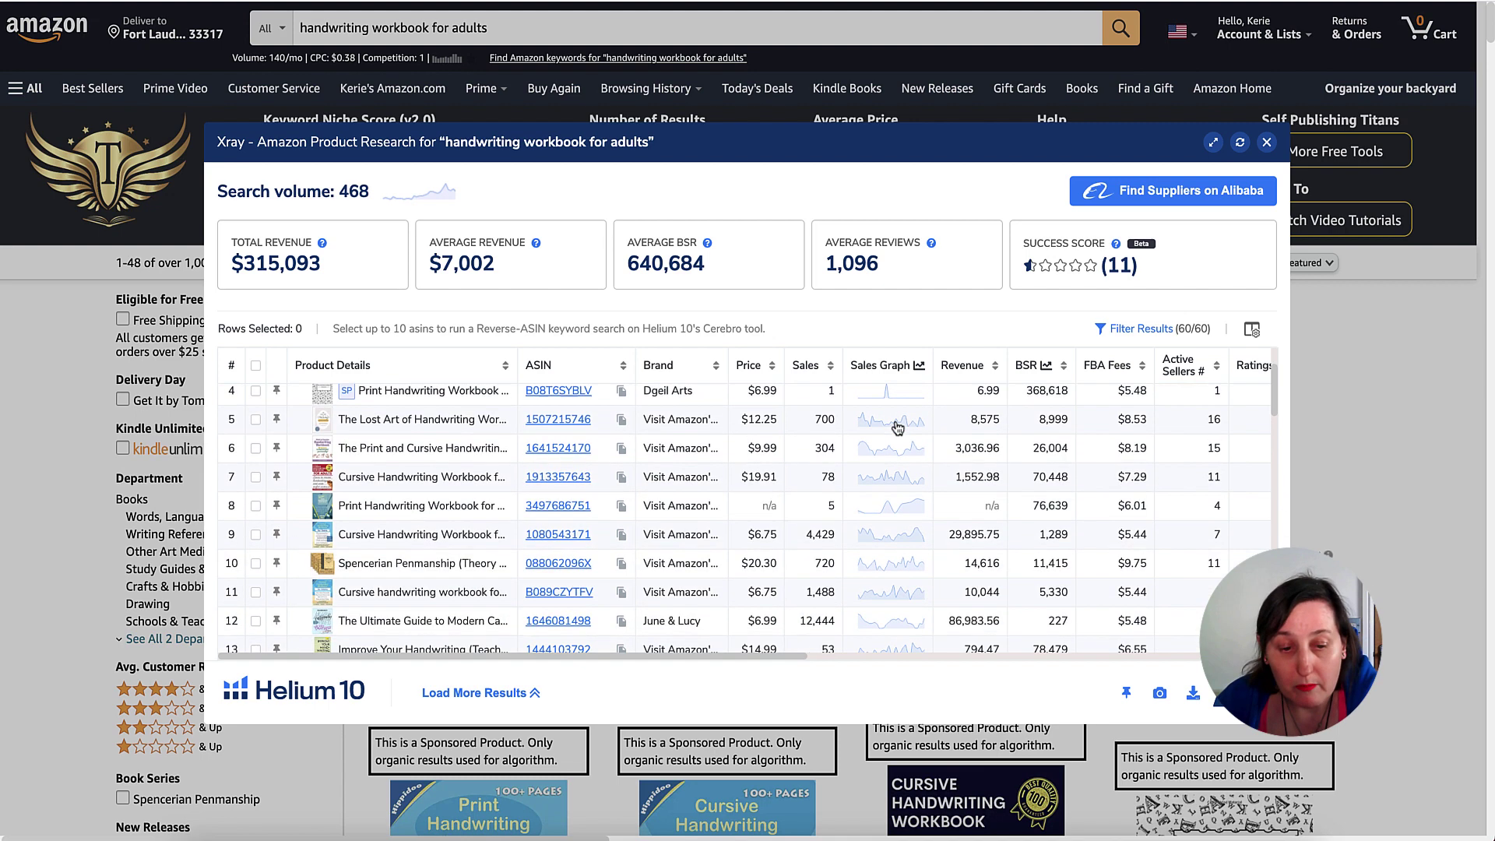
scroll(898, 427, down, 3)
scroll(897, 426, up, 5)
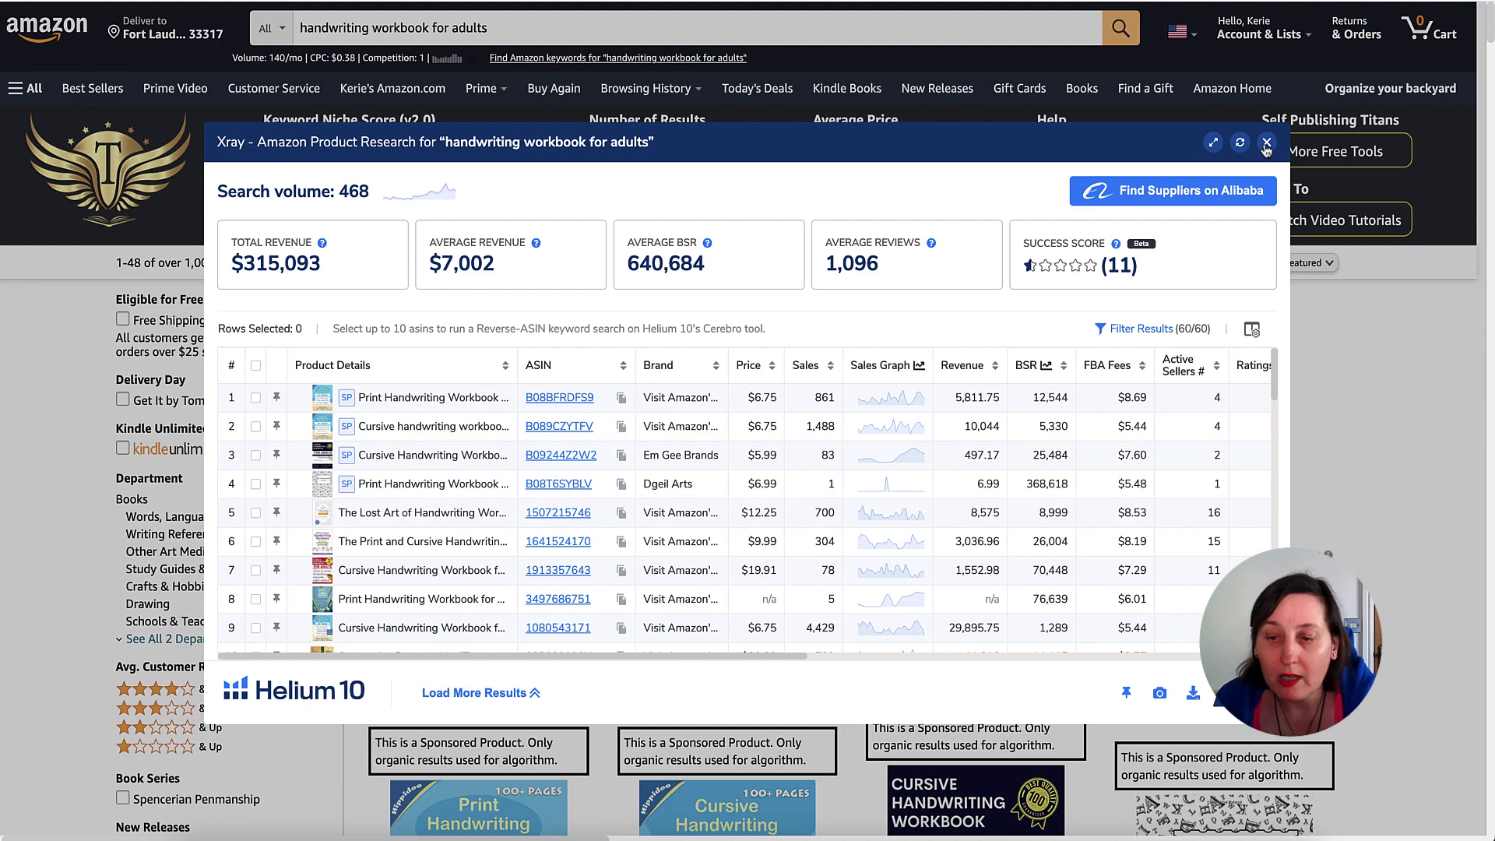
key(Escape)
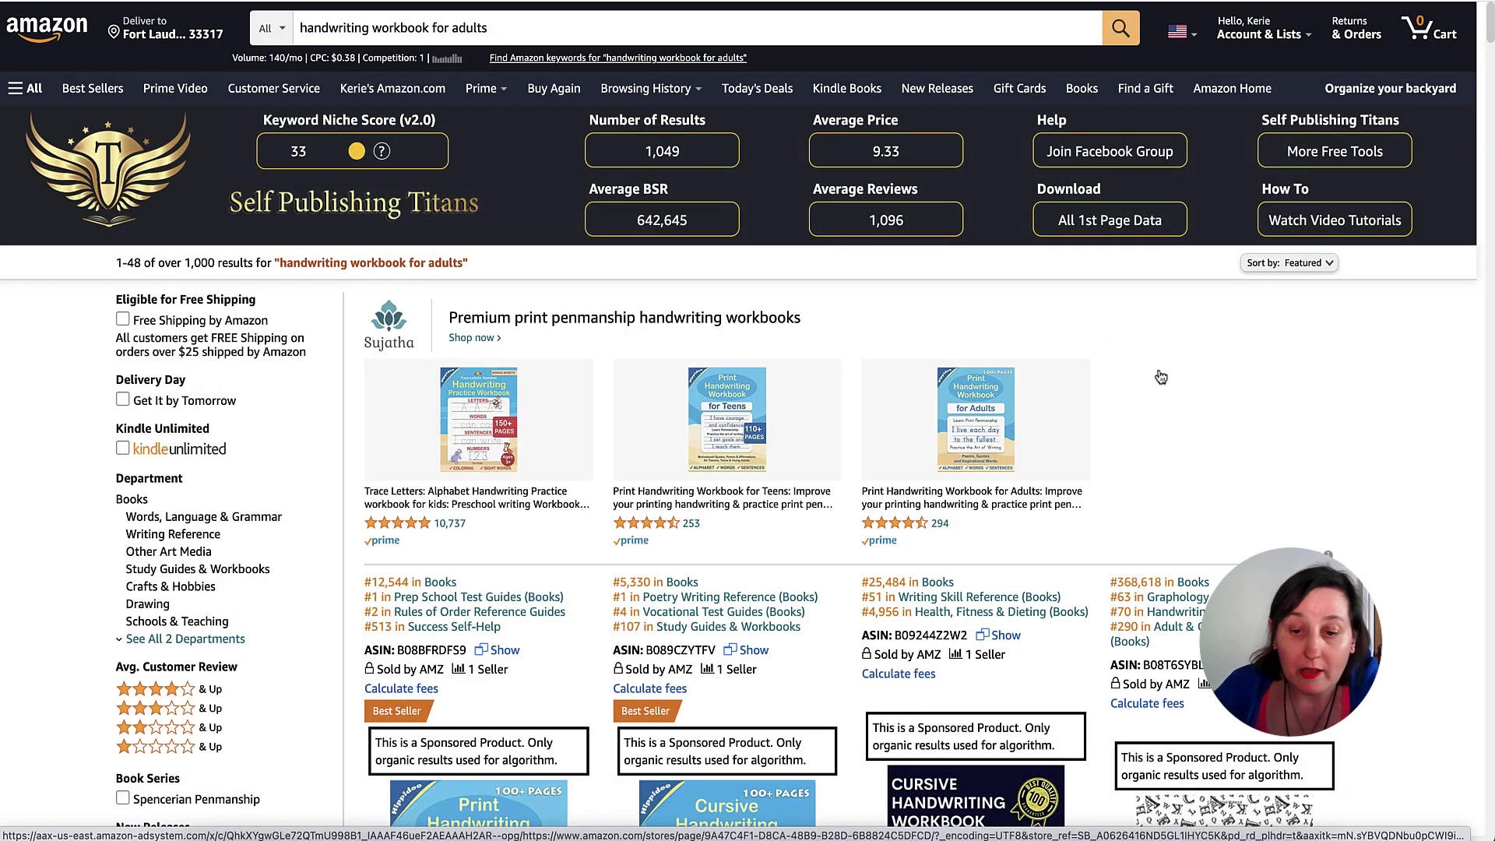
Scroll the adult workbook results, then click into the top dashed ABCDEFGHI text box in PowerPoint.
scroll(1160, 377, down, 1)
scroll(1160, 377, down, 3)
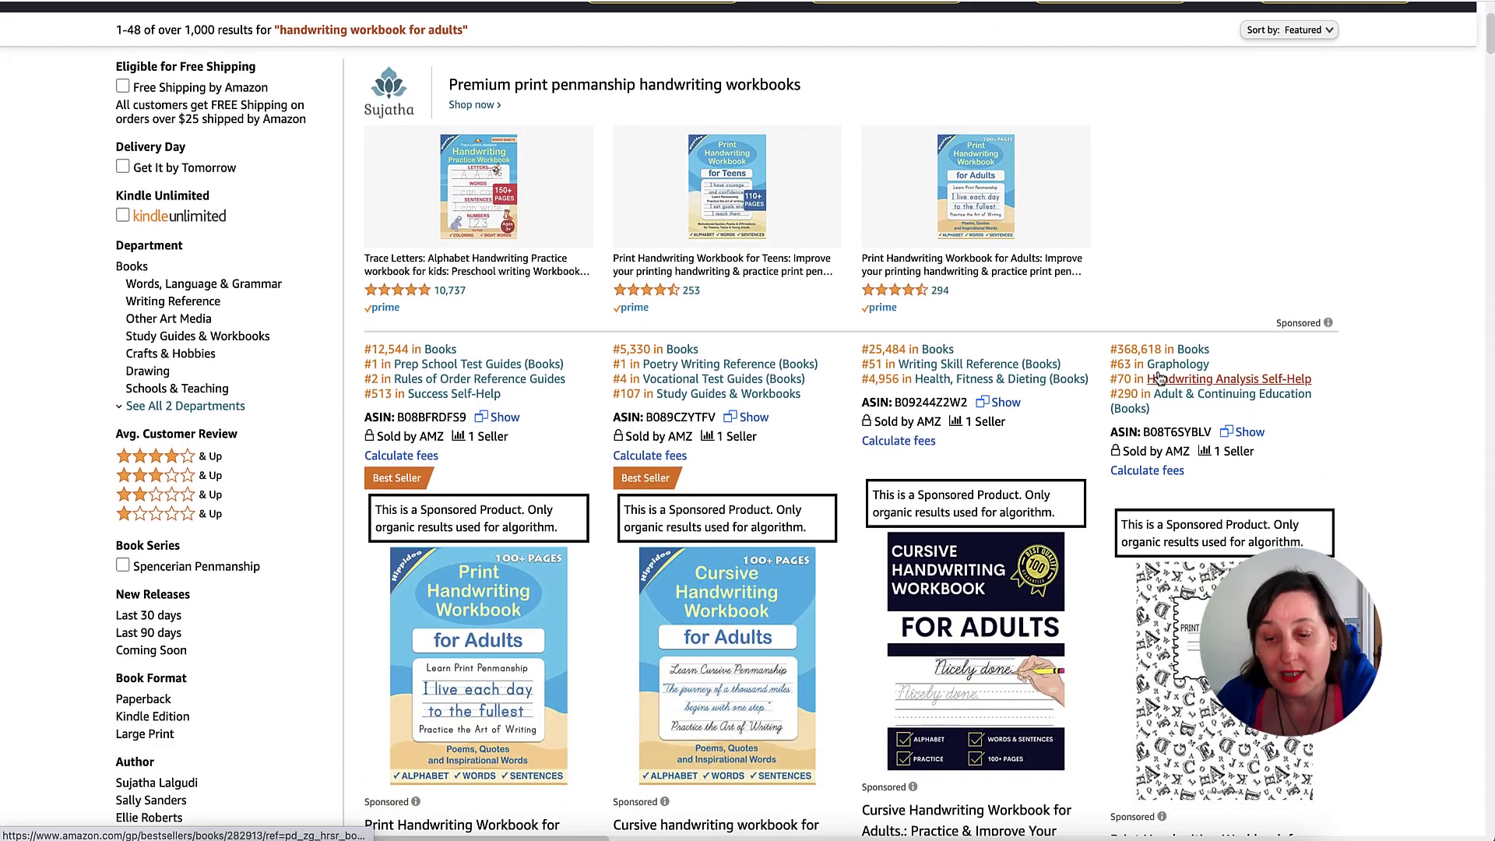
mouse_move(643, 674)
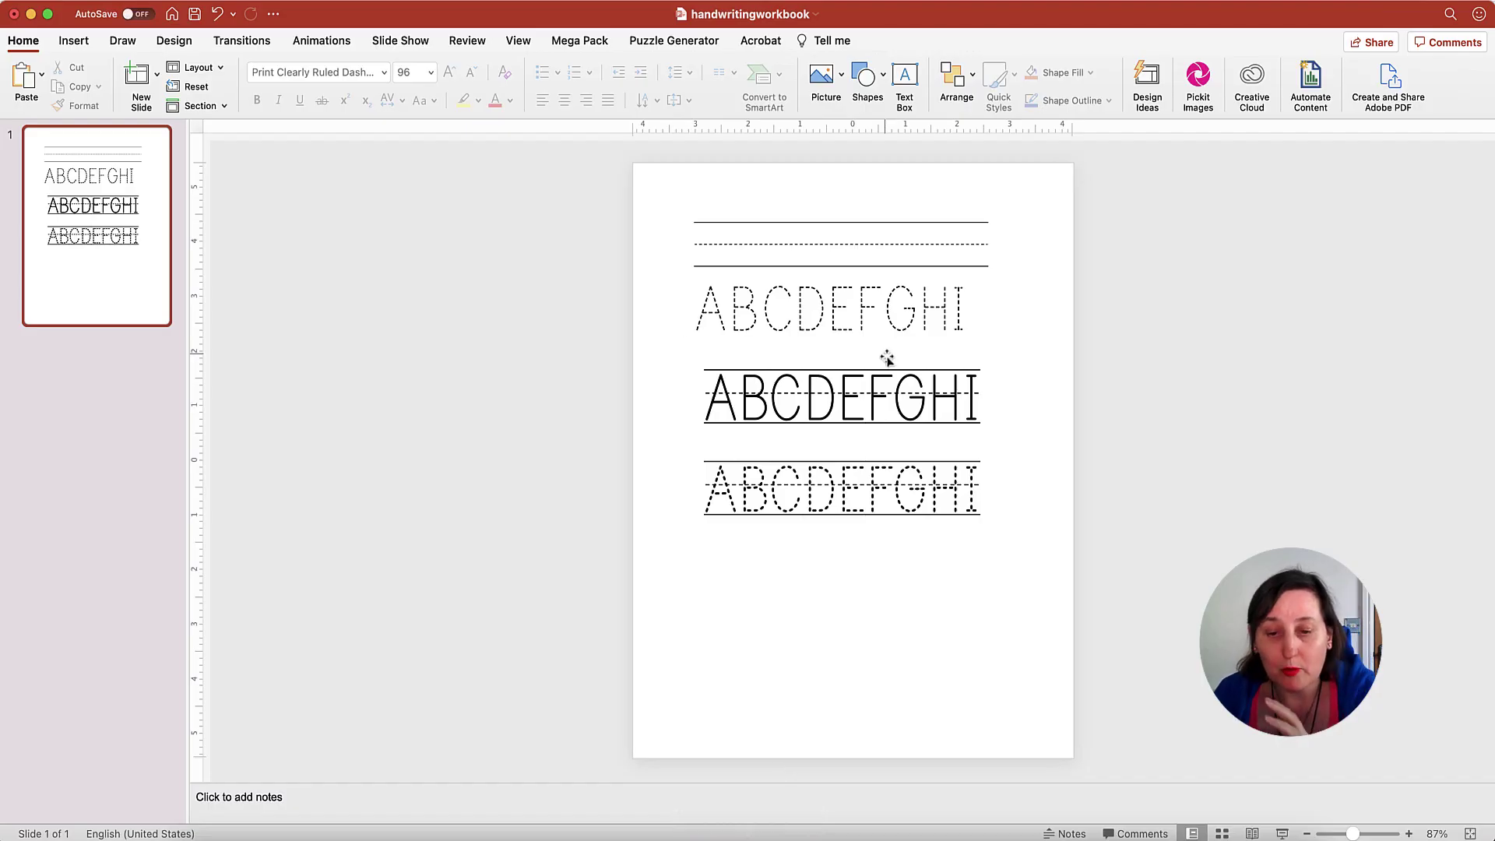
click(798, 315)
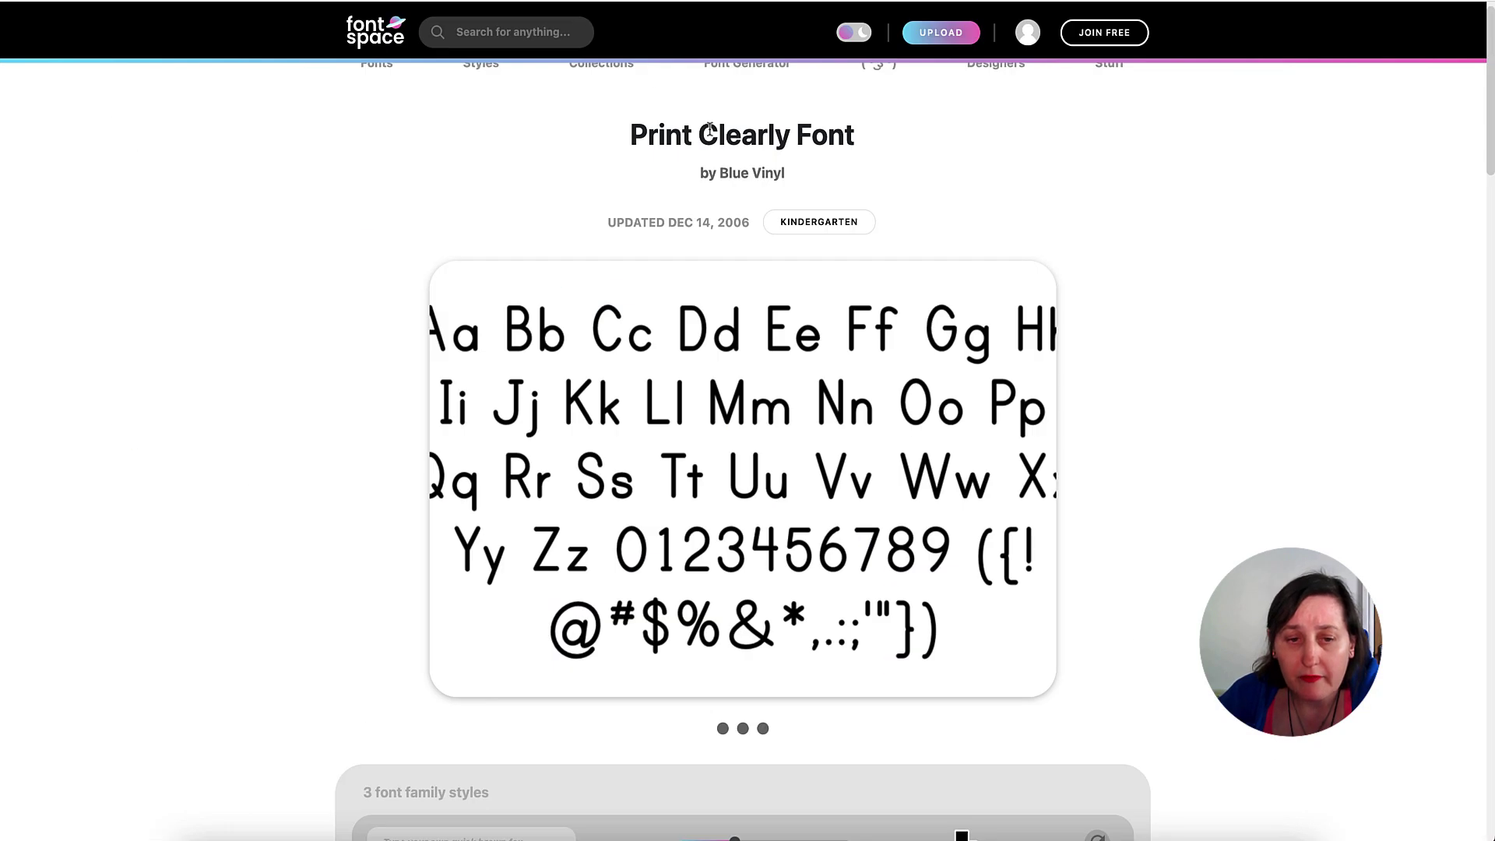
Scroll through the FontSpace Print Clearly and Learning Curve pages to compare the two styles.
scroll(641, 161, down, 10)
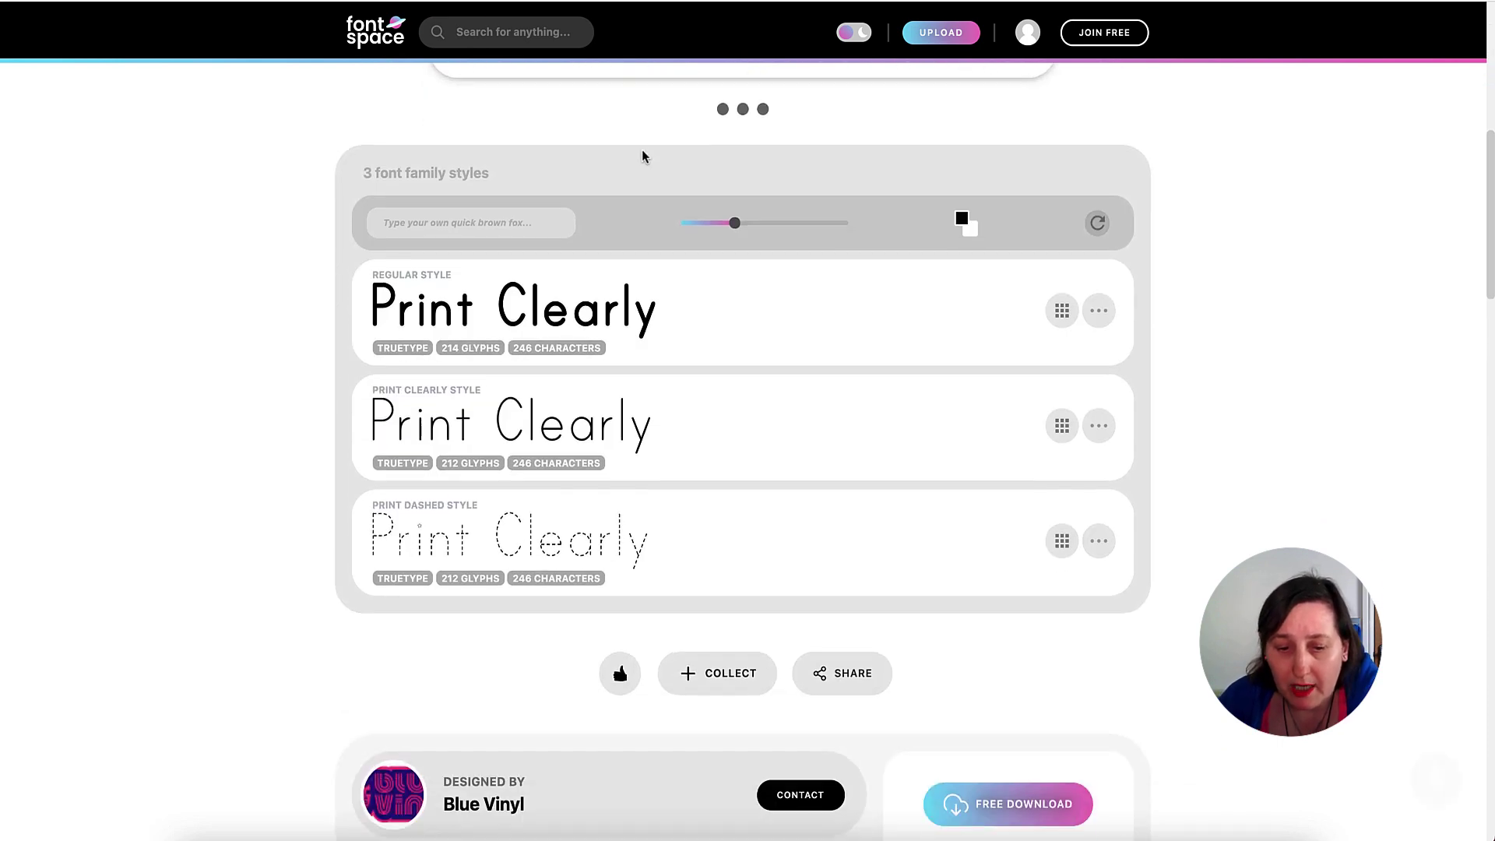
scroll(712, 441, up, 9)
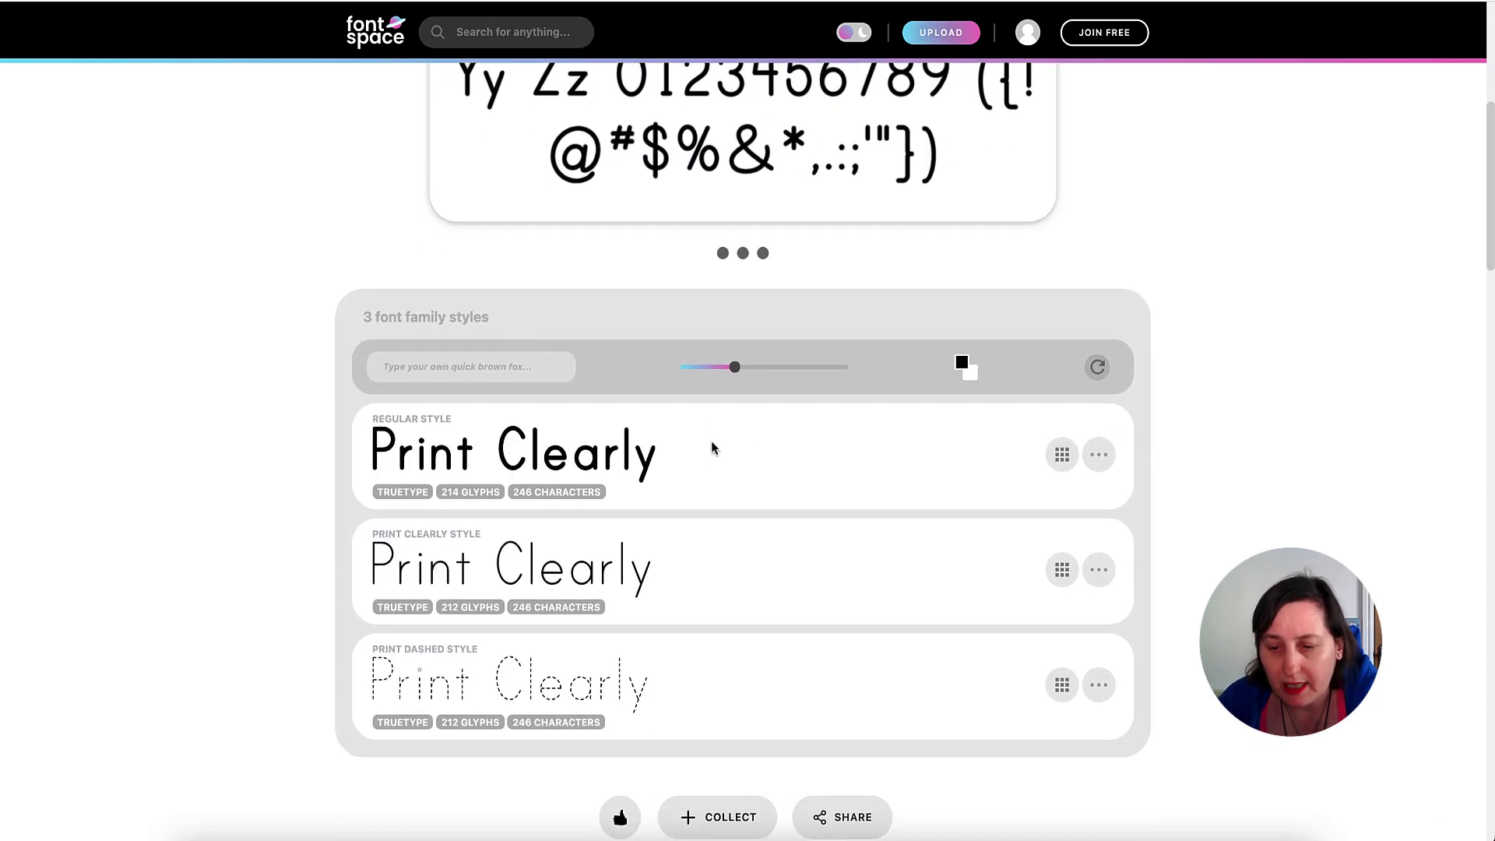
scroll(716, 446, up, 2)
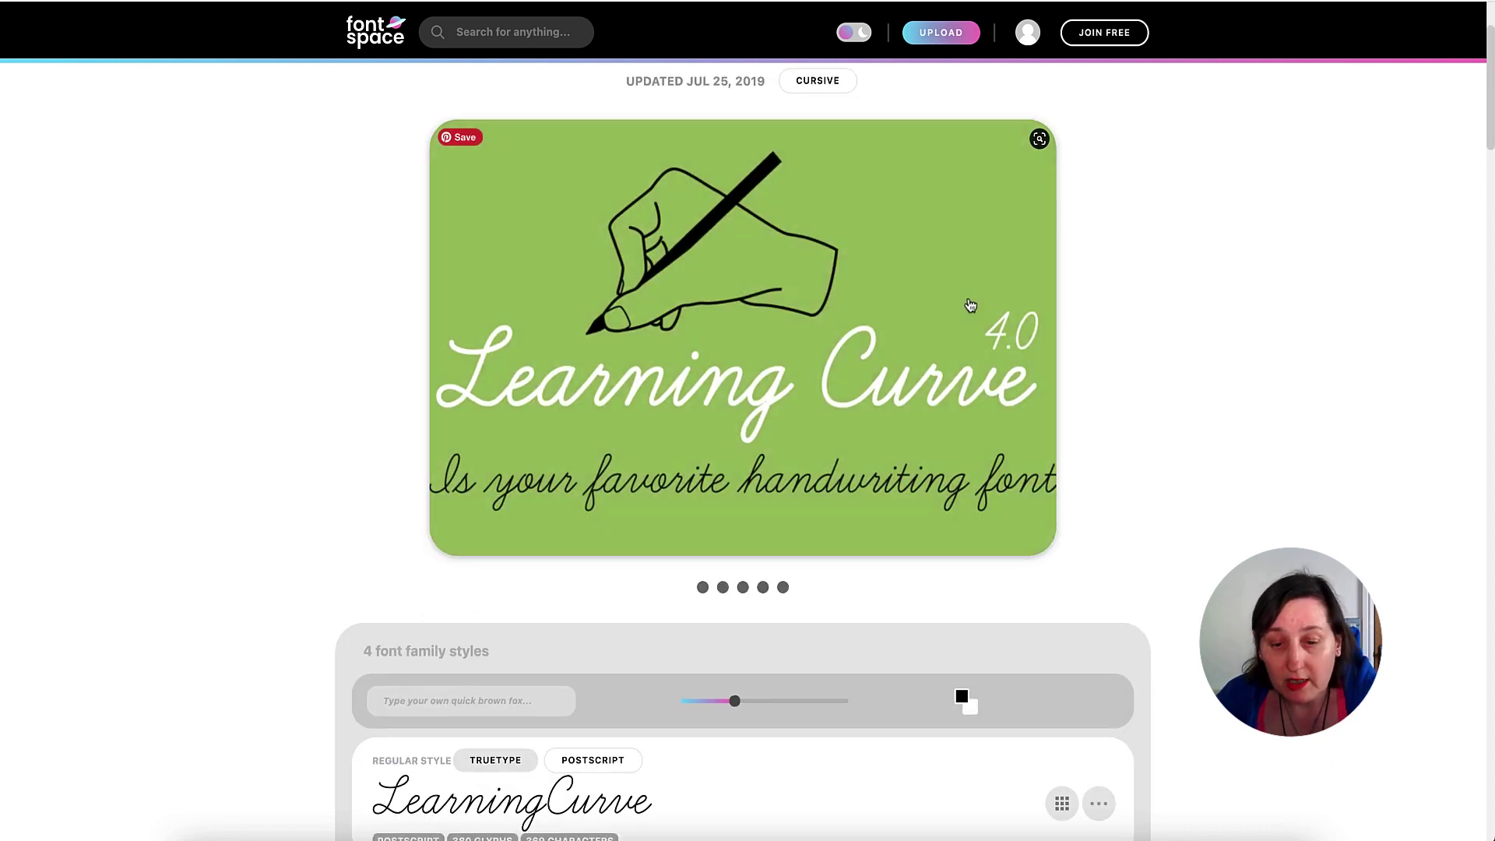
scroll(970, 306, down, 3)
scroll(966, 305, down, 1)
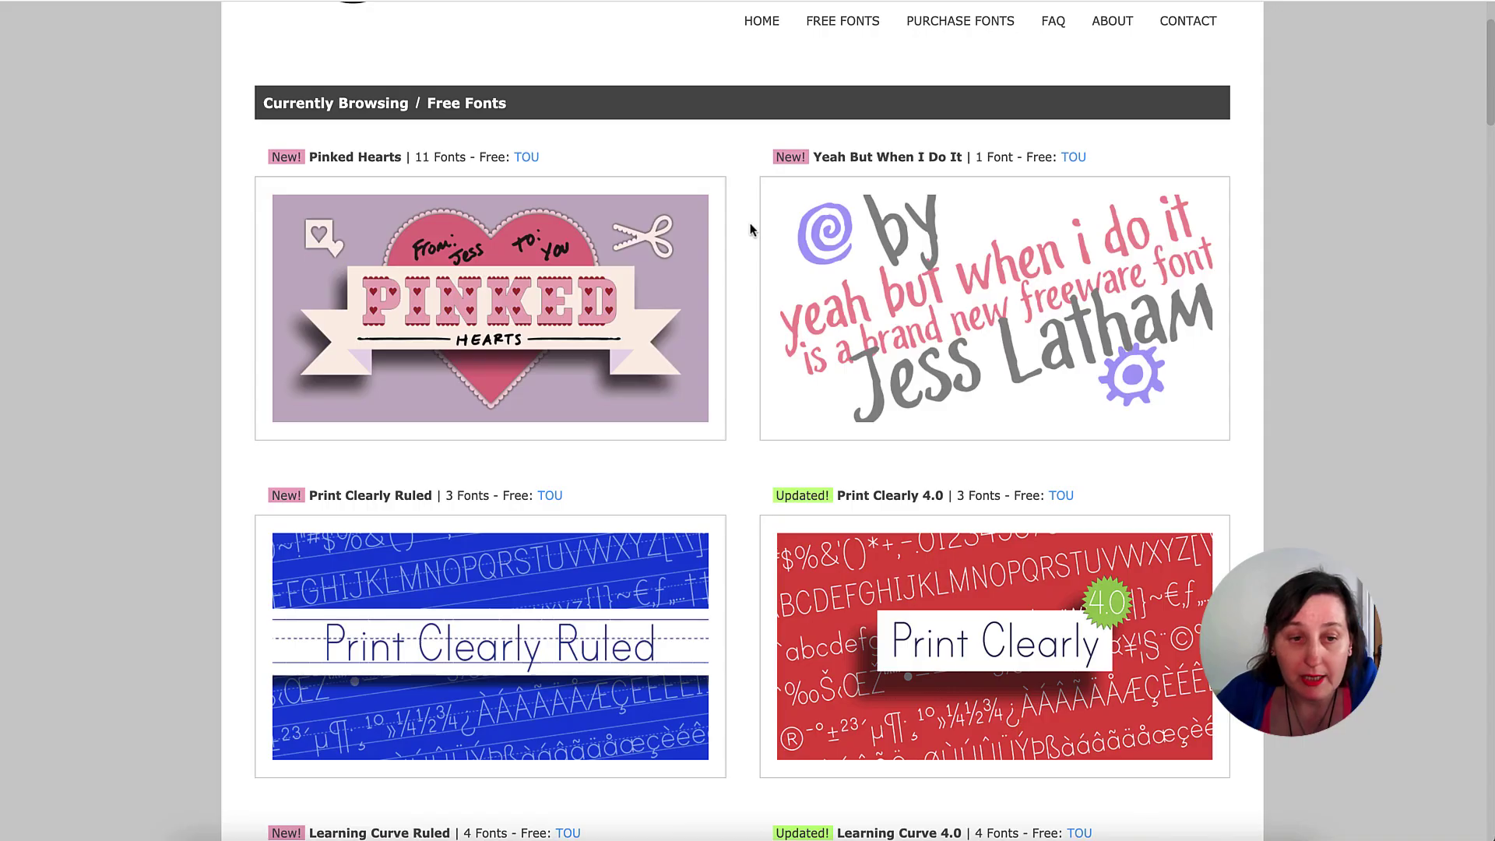
scroll(758, 229, up, 2)
scroll(695, 222, down, 1)
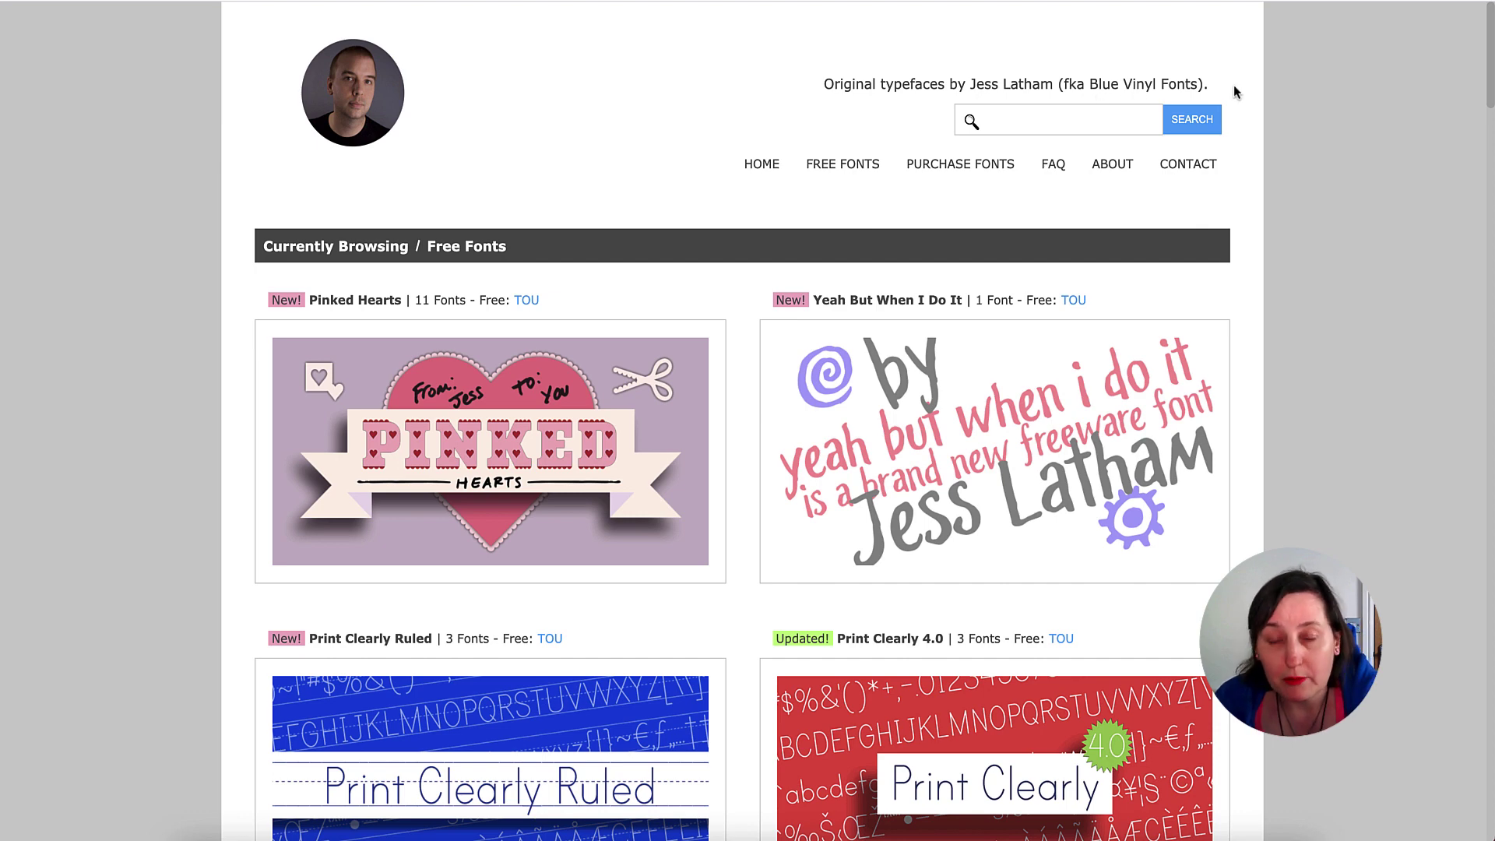
scroll(988, 168, down, 2)
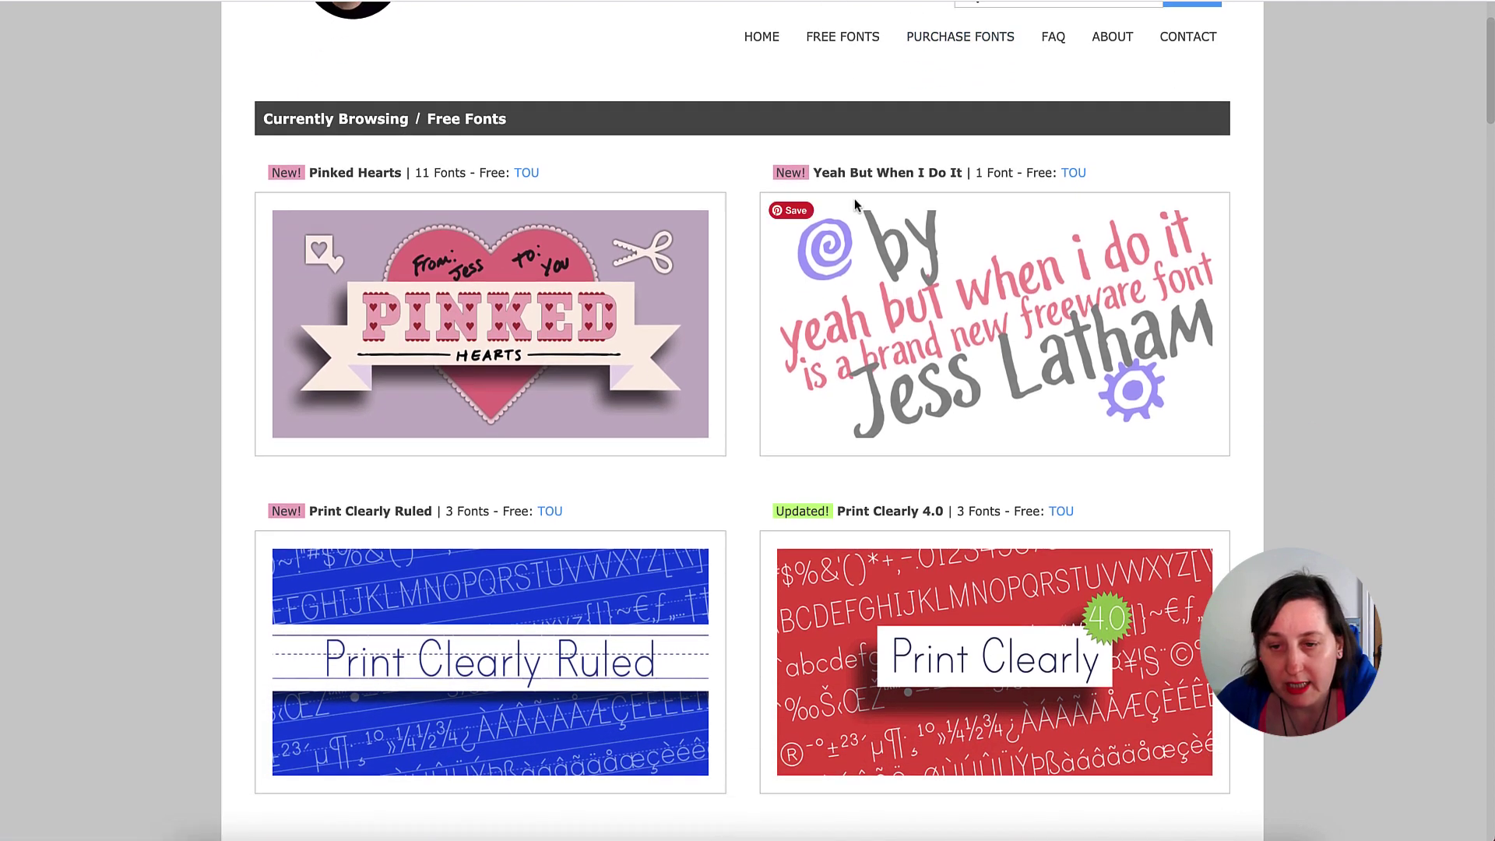
scroll(607, 391, down, 4)
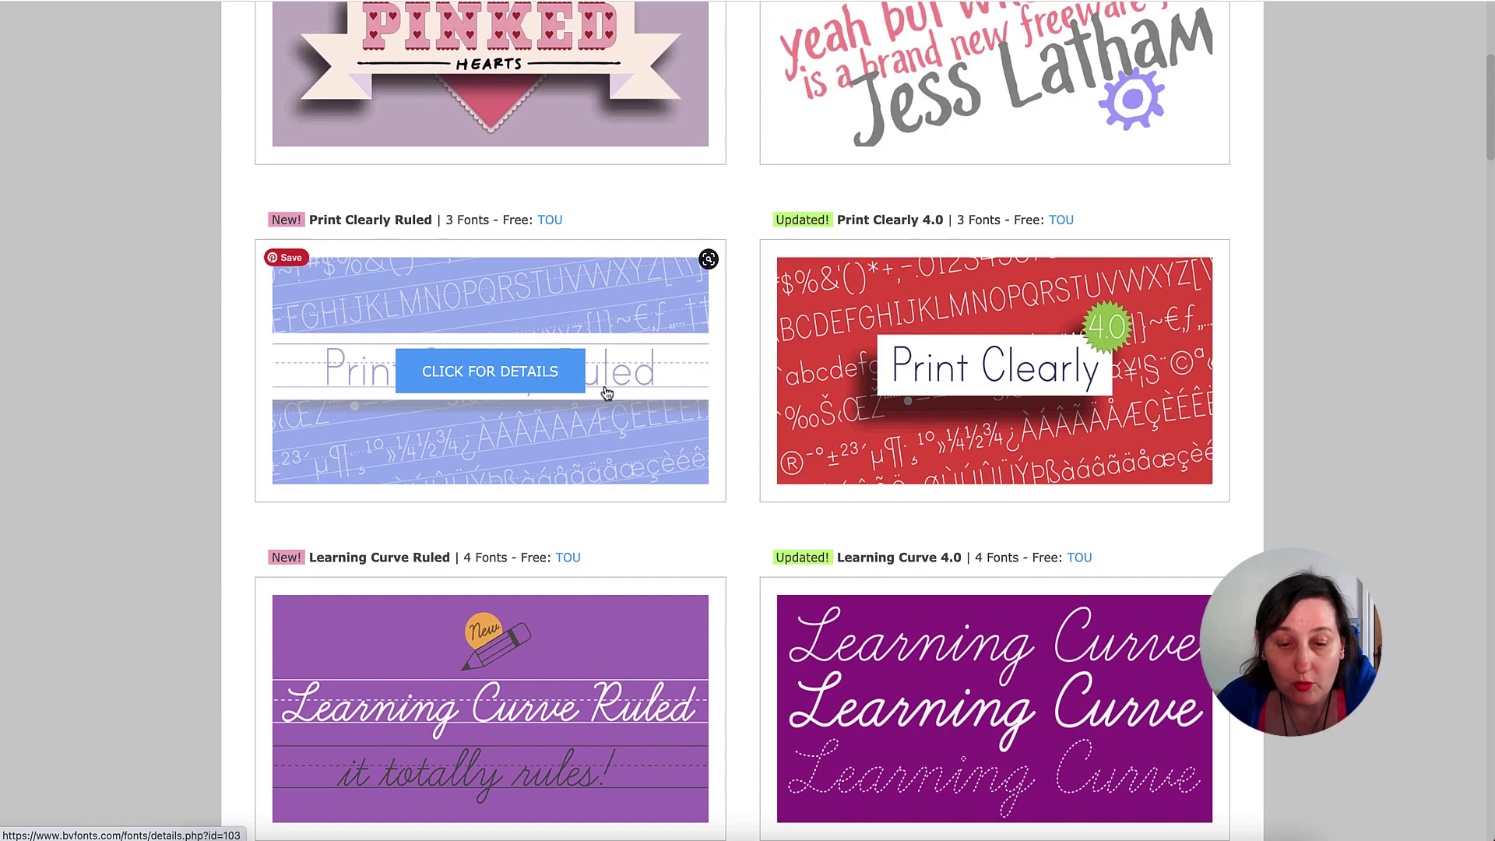
scroll(721, 404, up, 6)
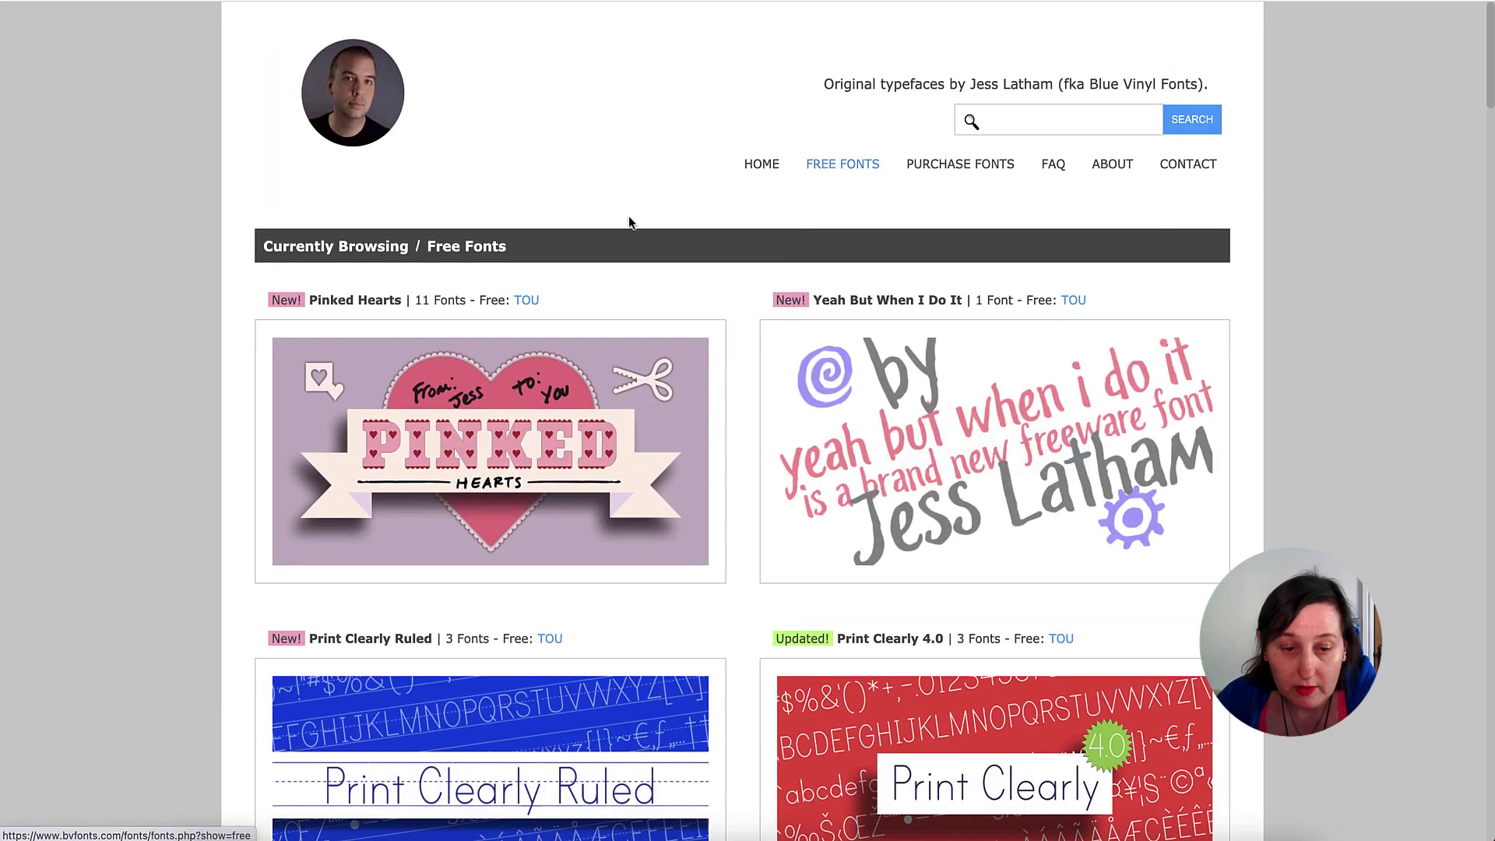
scroll(737, 324, down, 3)
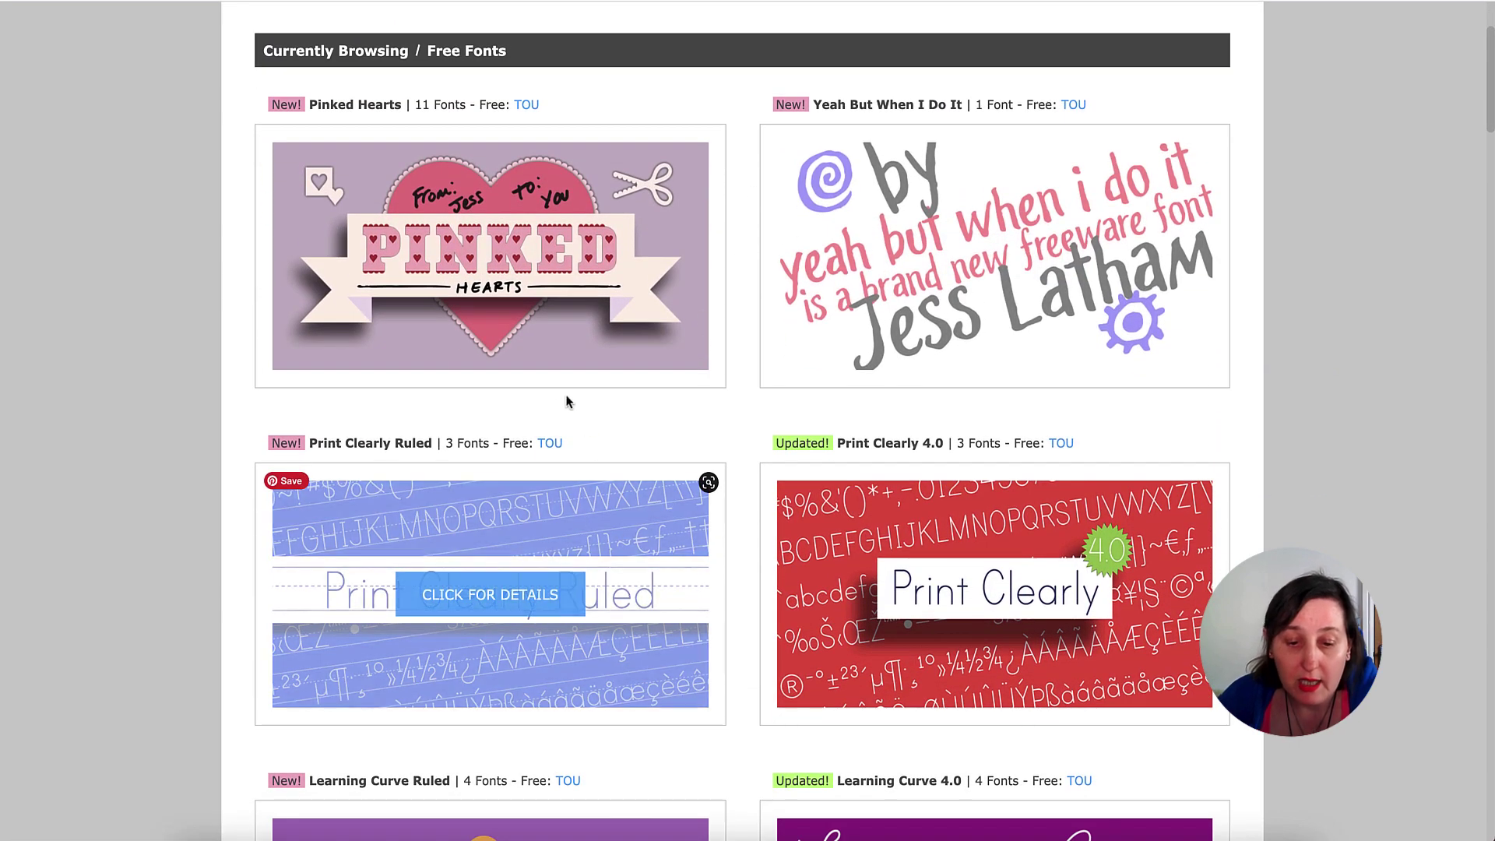
click(551, 445)
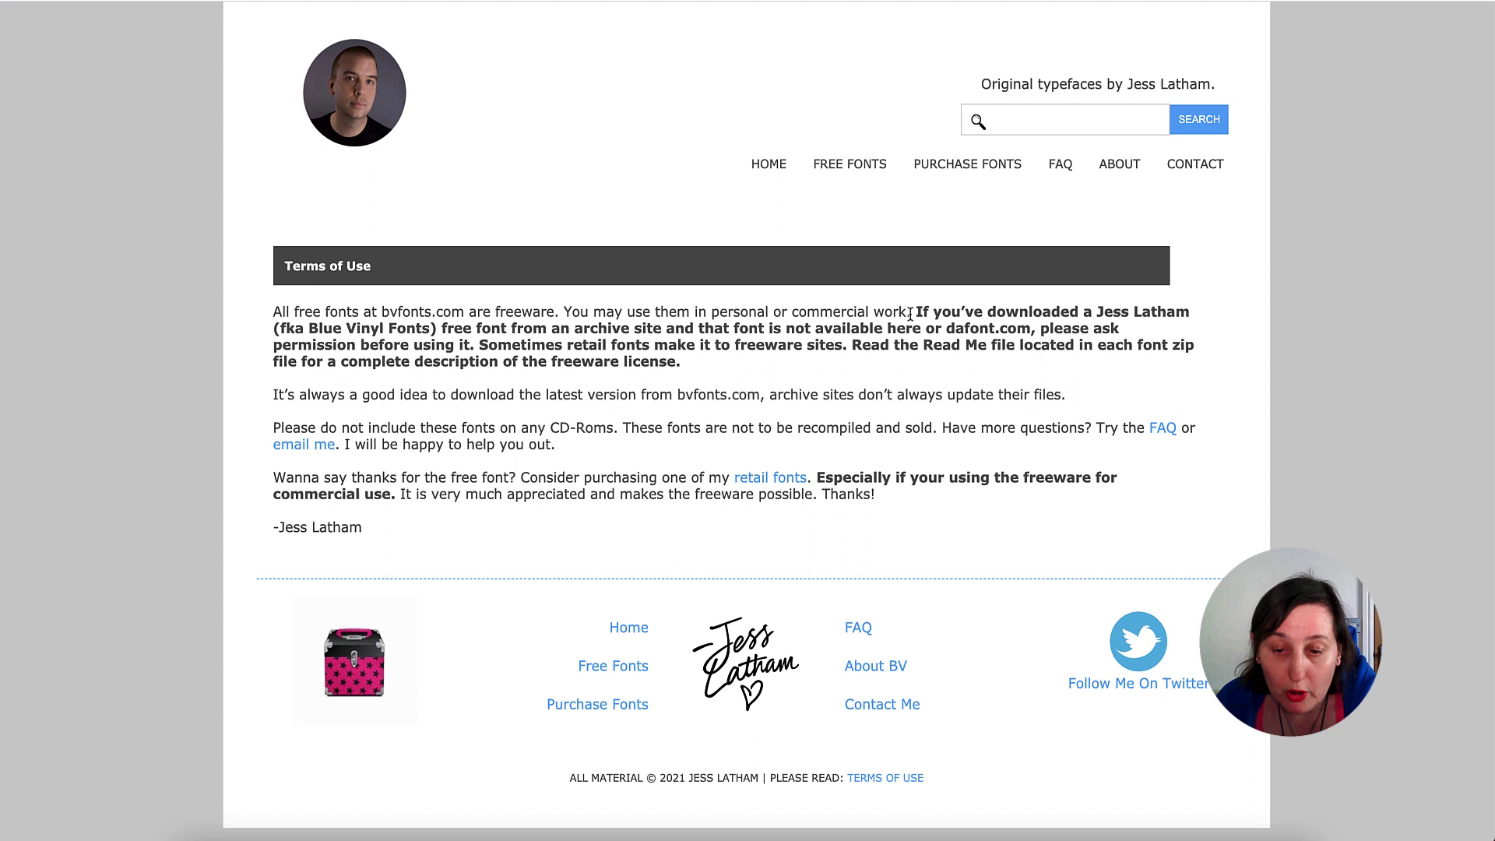
drag(911, 314, 790, 317)
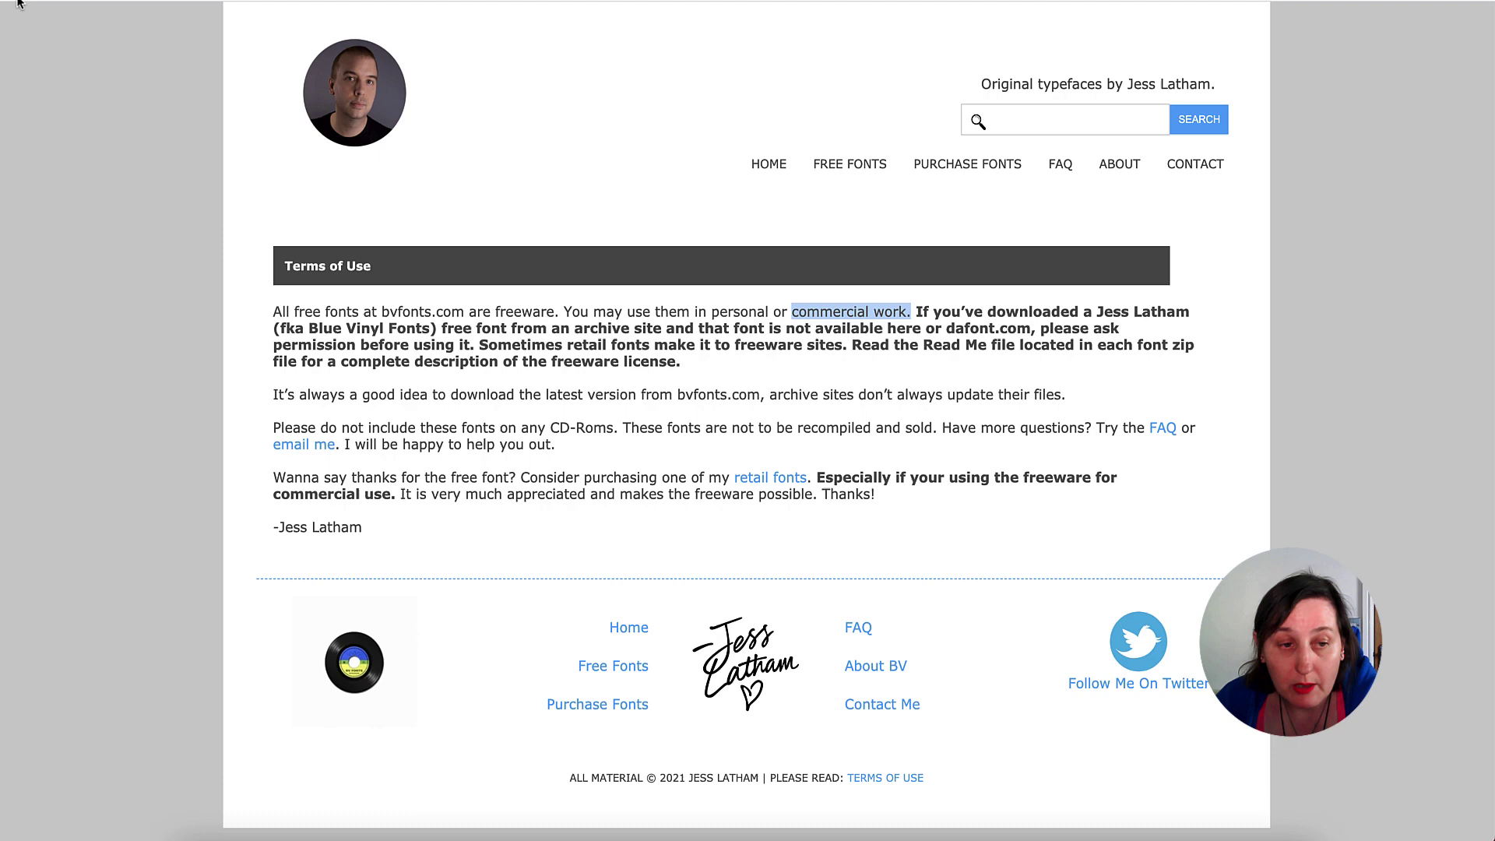
Go back to the Free Fonts listing and scroll down through BV Fonts' script previews to Patchouli Display.
key(alt+Left)
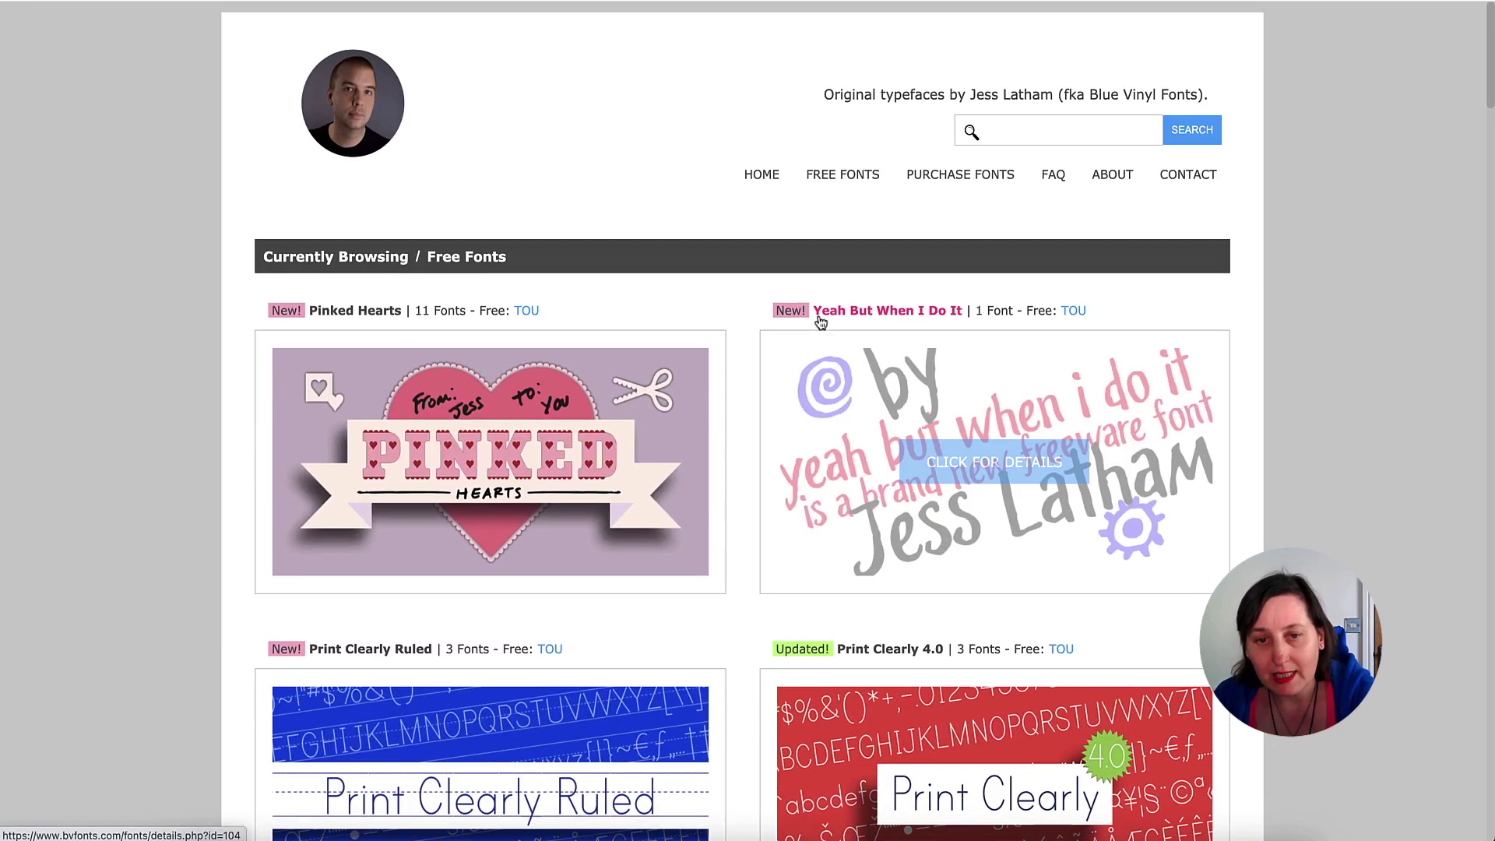
scroll(820, 322, down, 3)
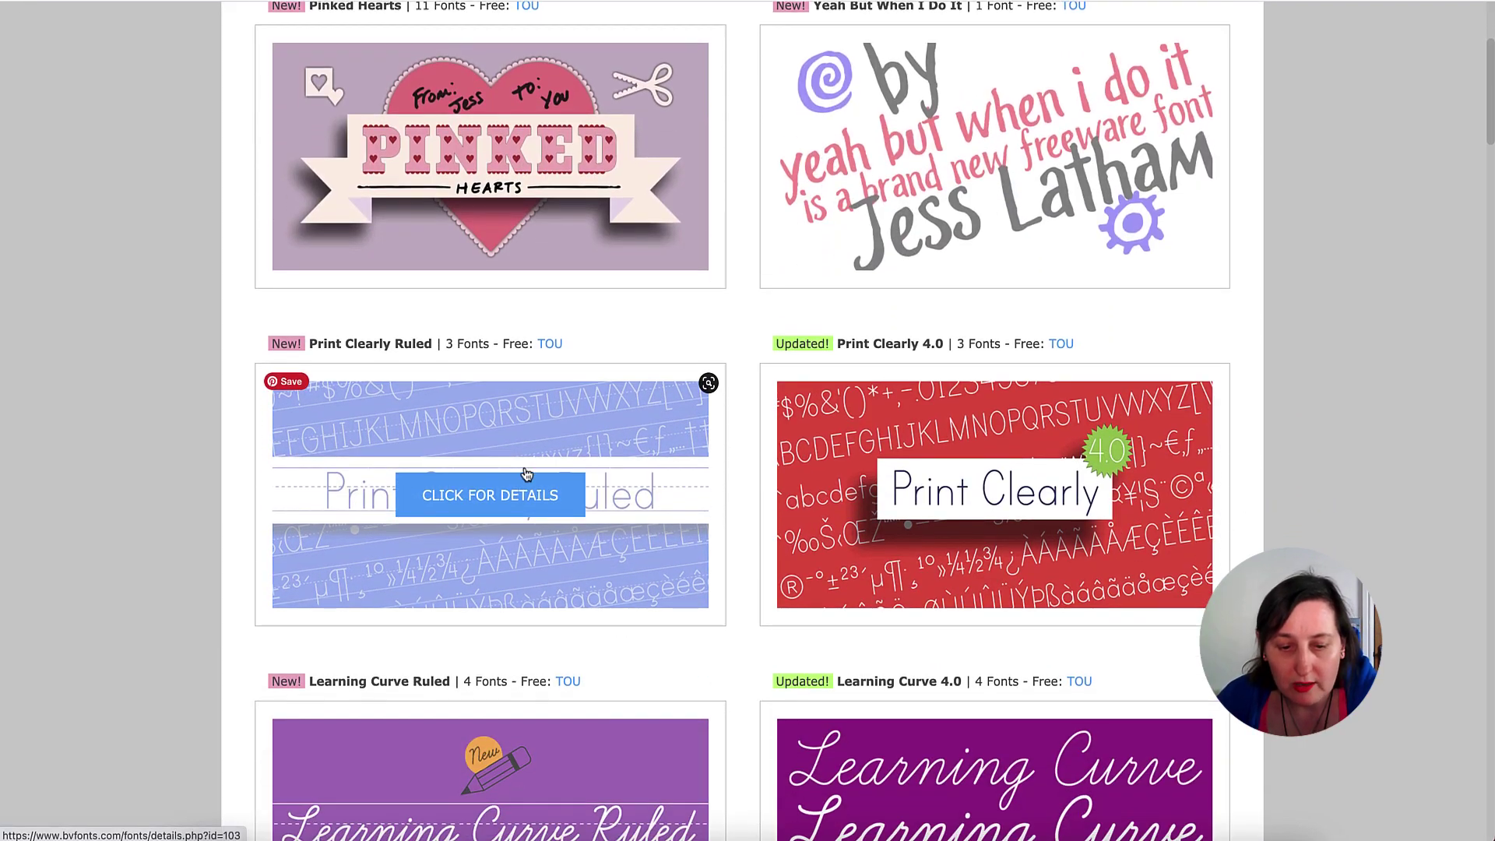
scroll(1116, 490, down, 8)
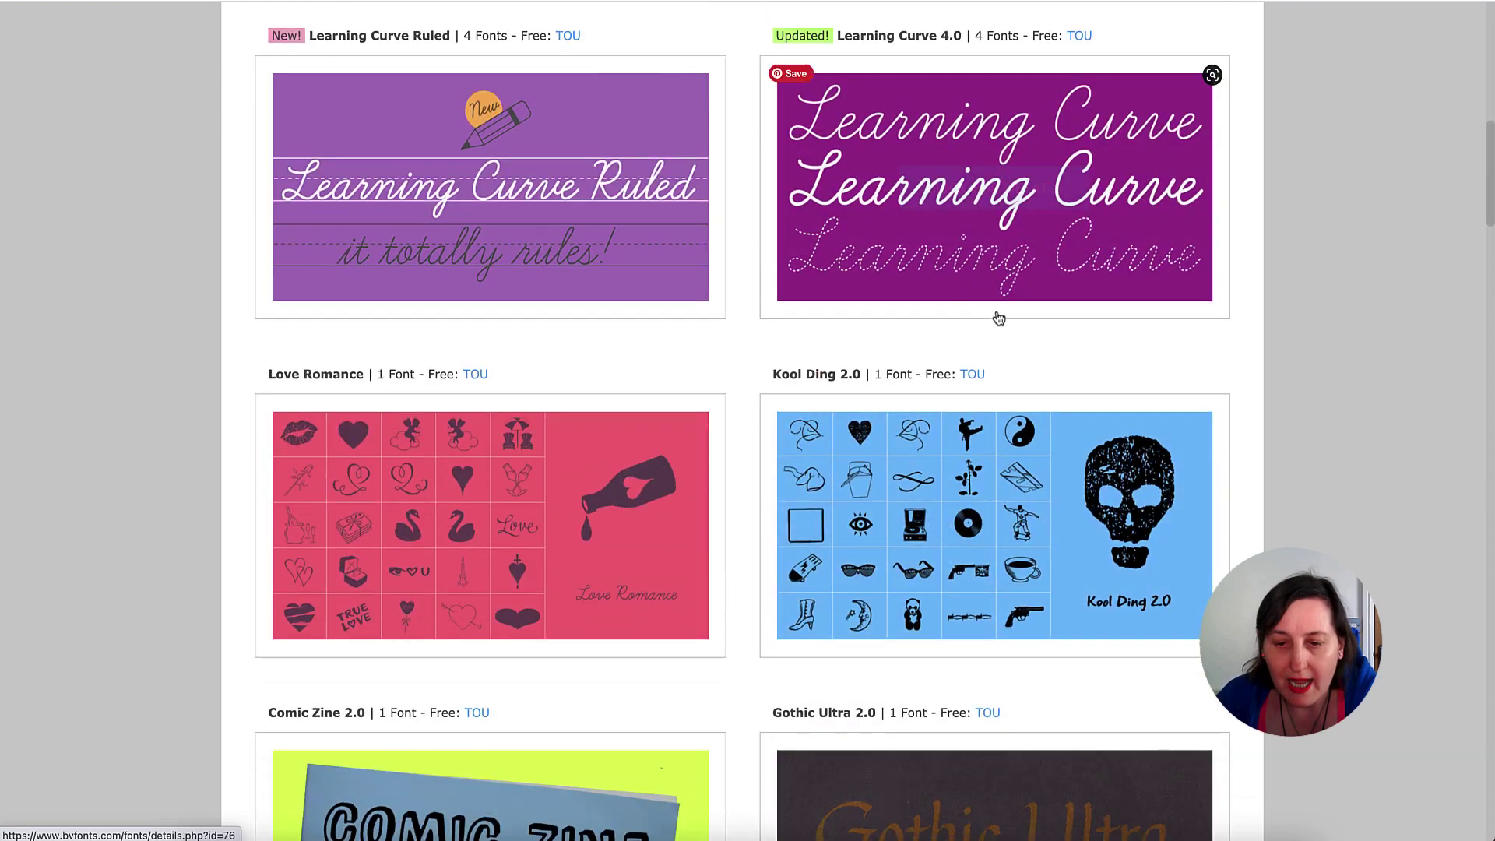
scroll(942, 254, down, 7)
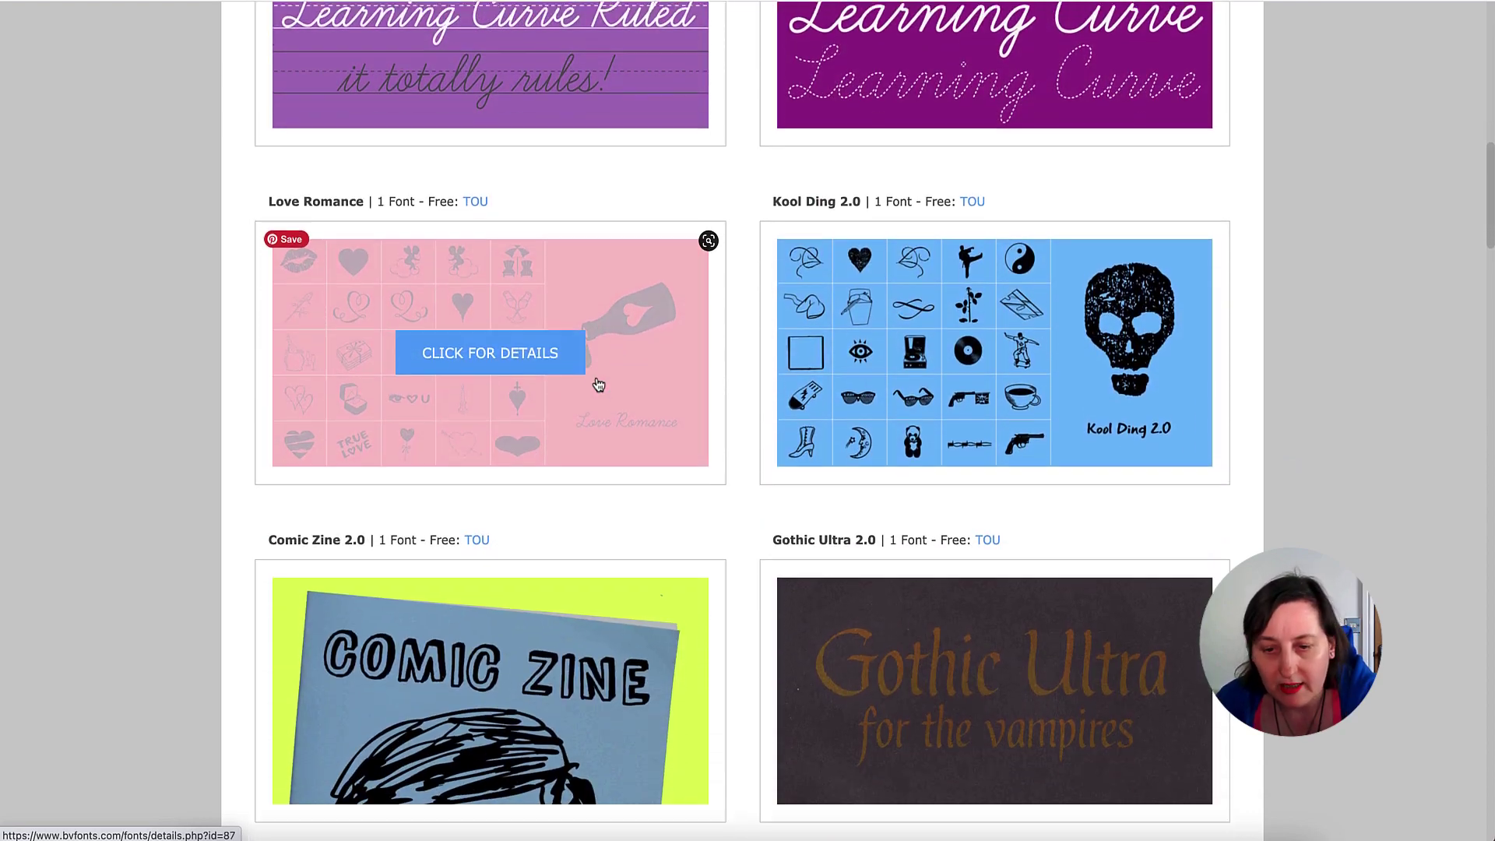
scroll(1131, 333, down, 3)
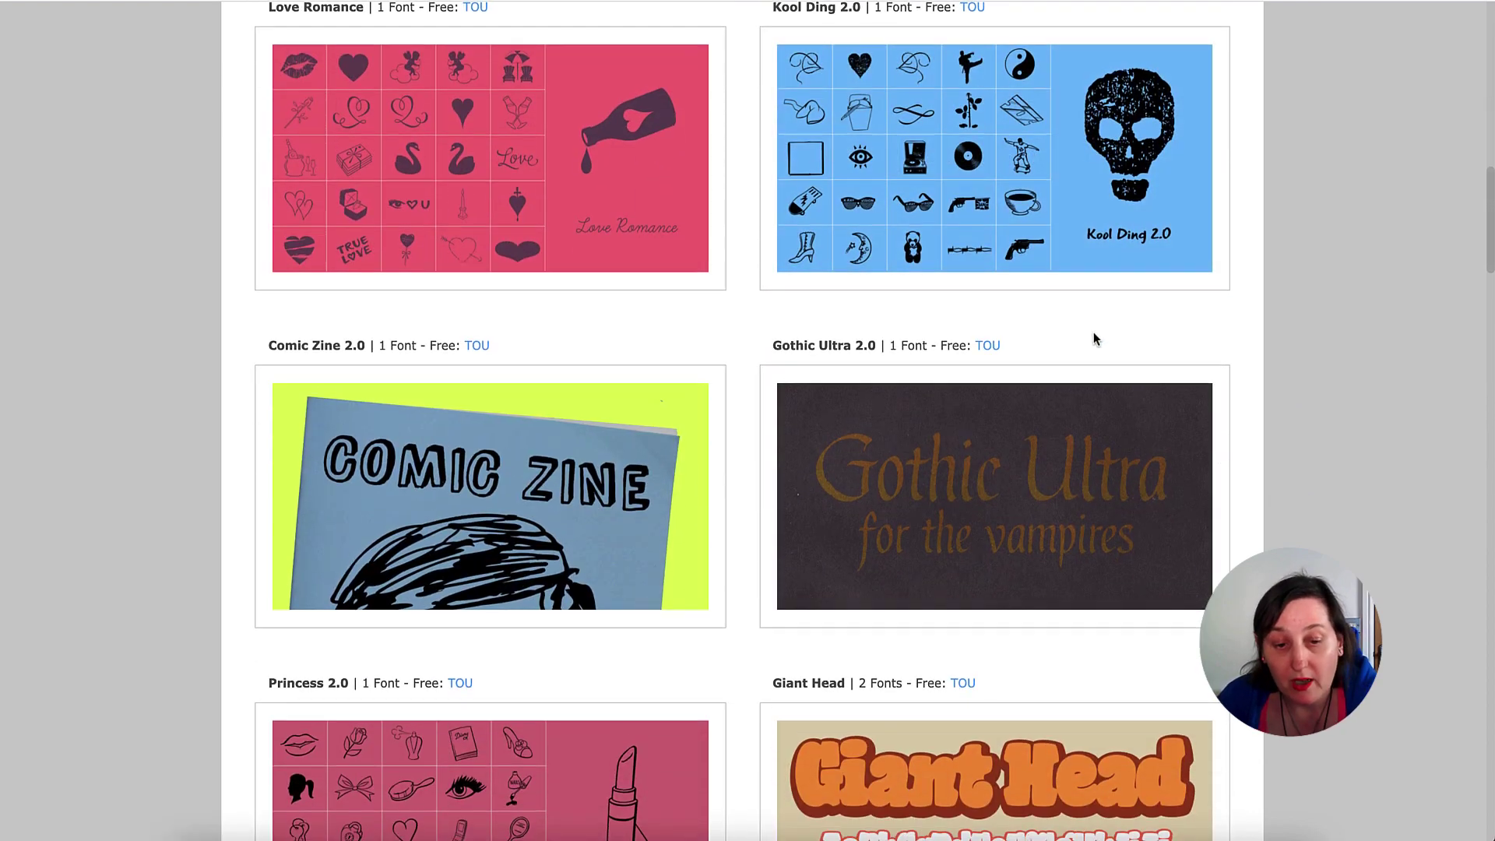
scroll(1095, 337, down, 6)
scroll(957, 242, down, 8)
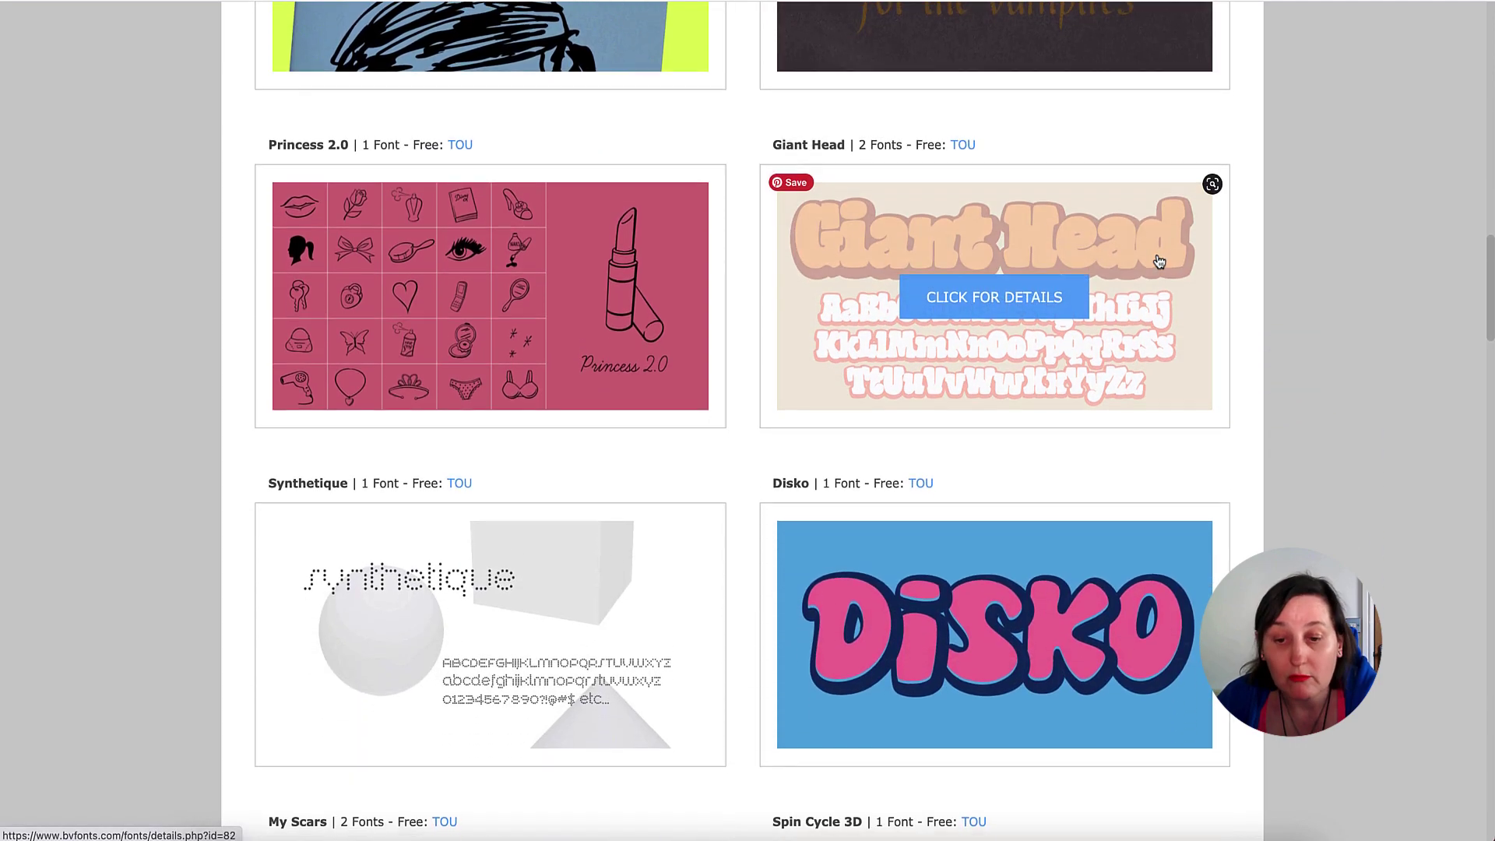
scroll(701, 295, down, 1)
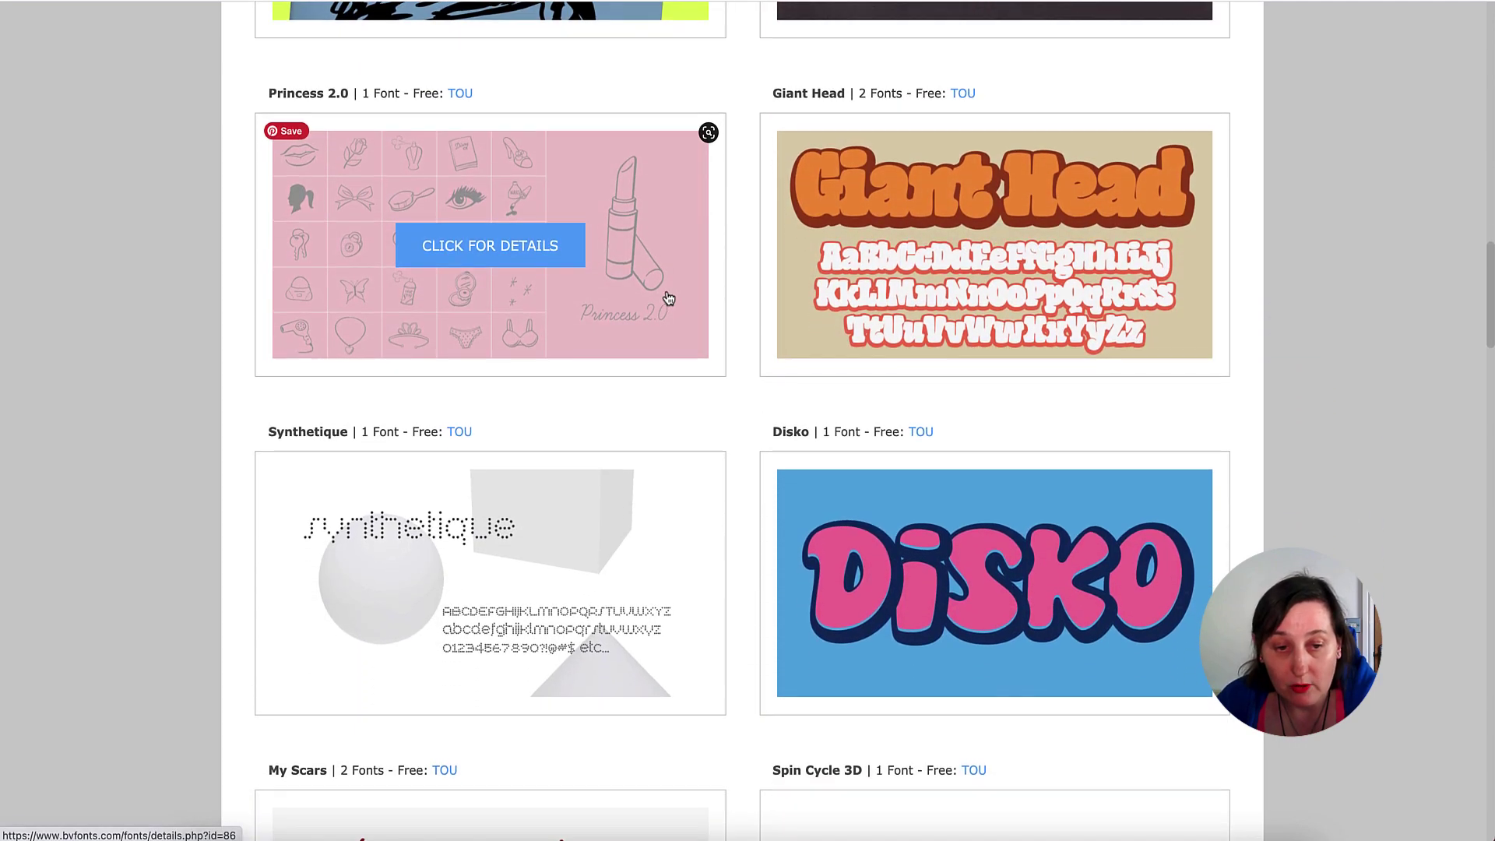
scroll(413, 210, up, 1)
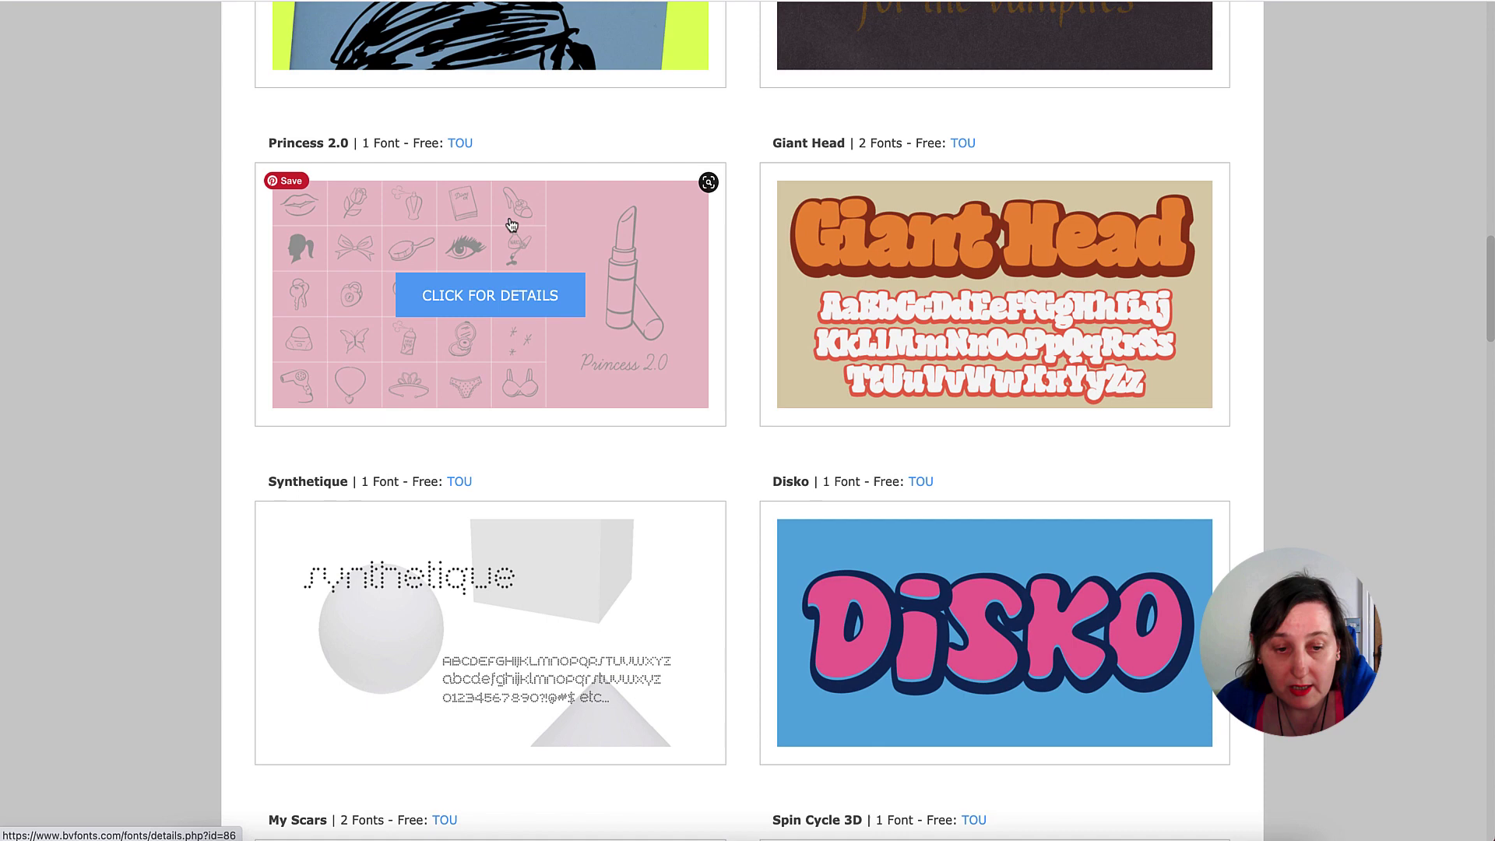
scroll(499, 263, down, 3)
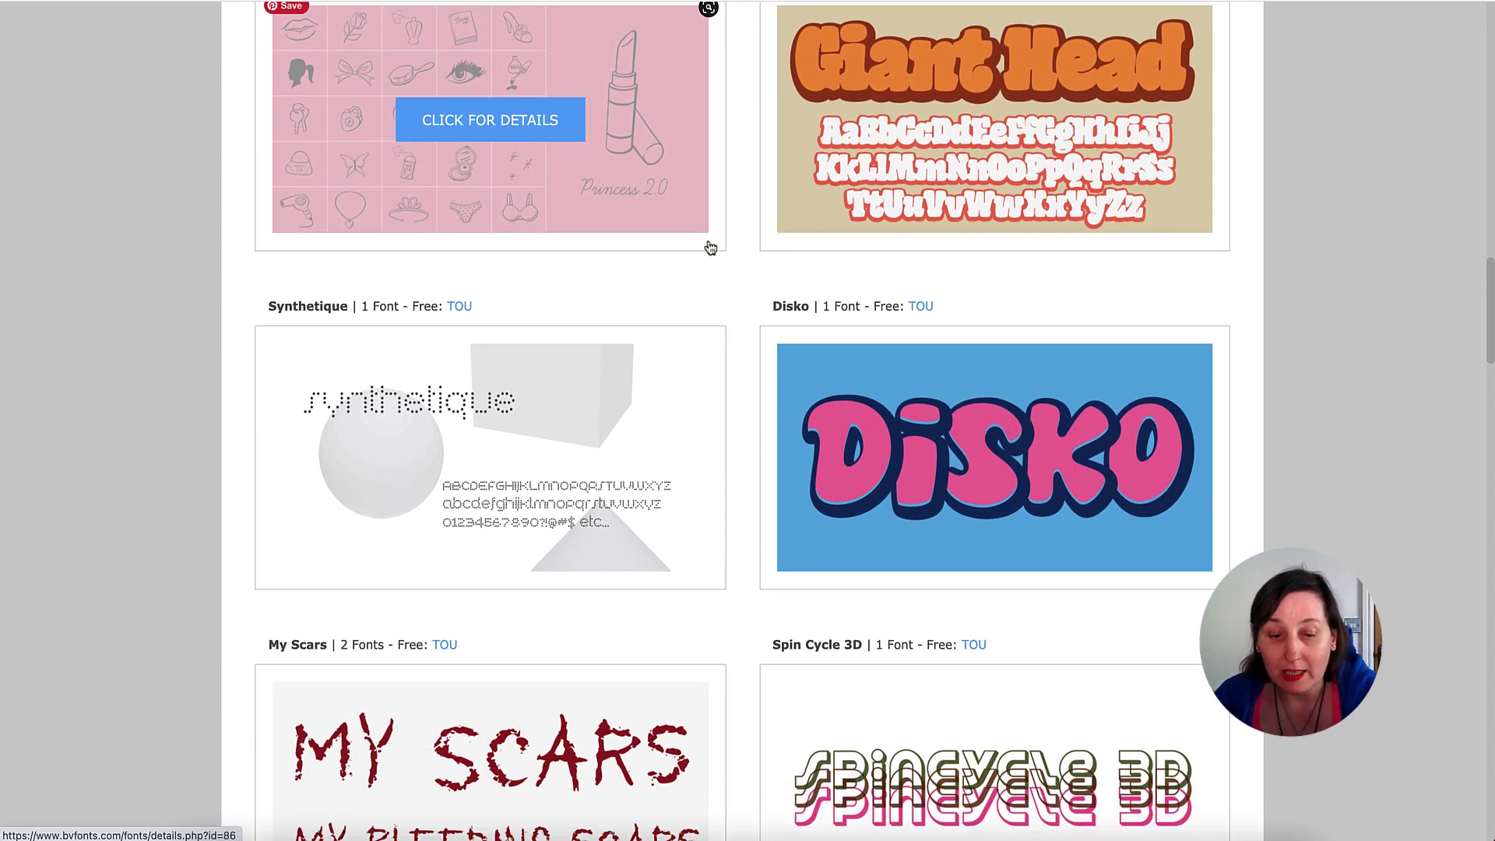
scroll(692, 202, down, 9)
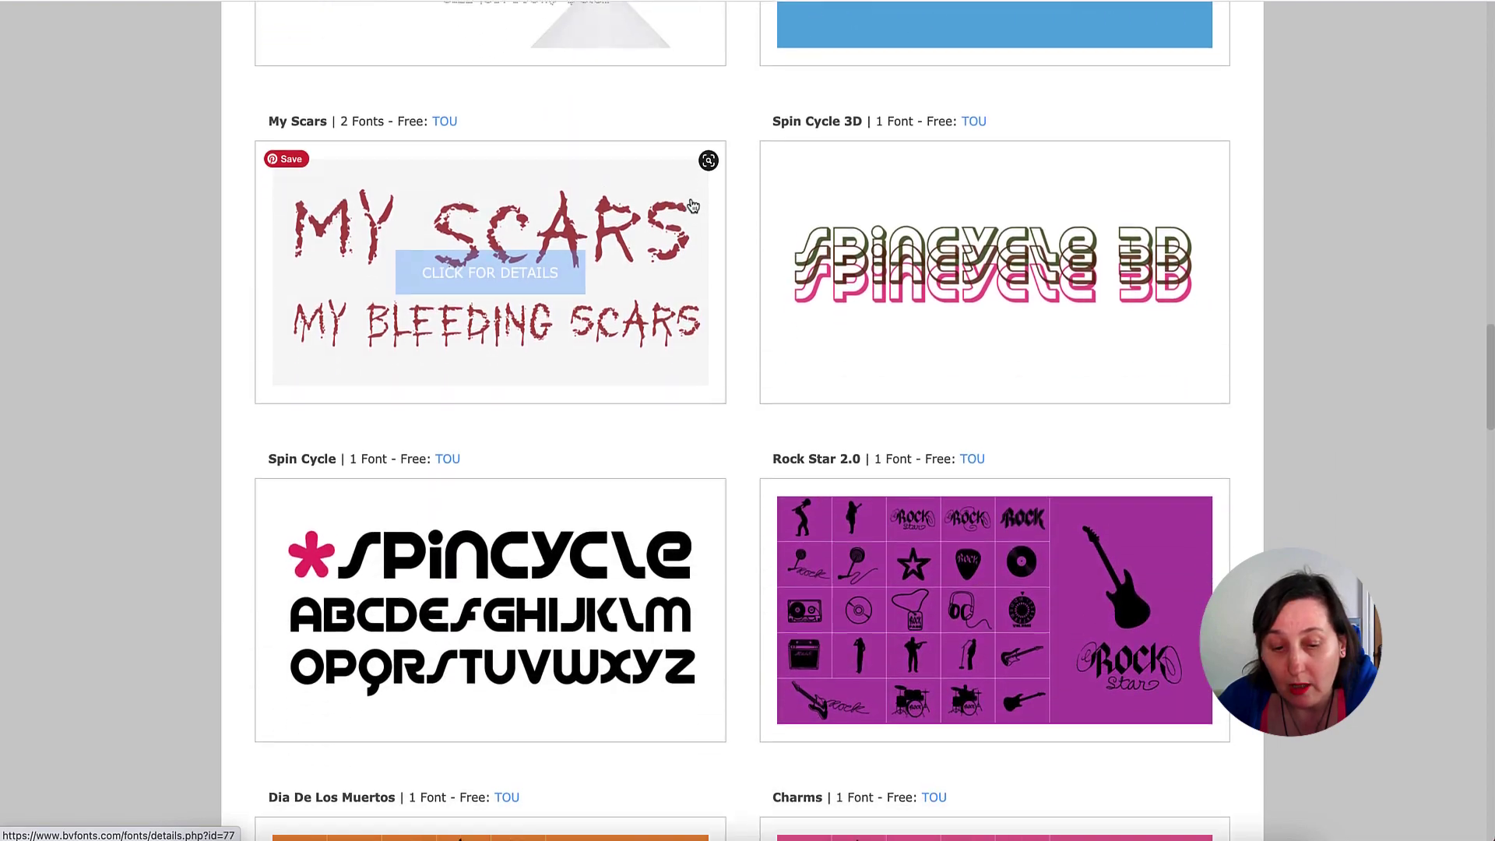
scroll(692, 203, down, 2)
scroll(691, 203, up, 20)
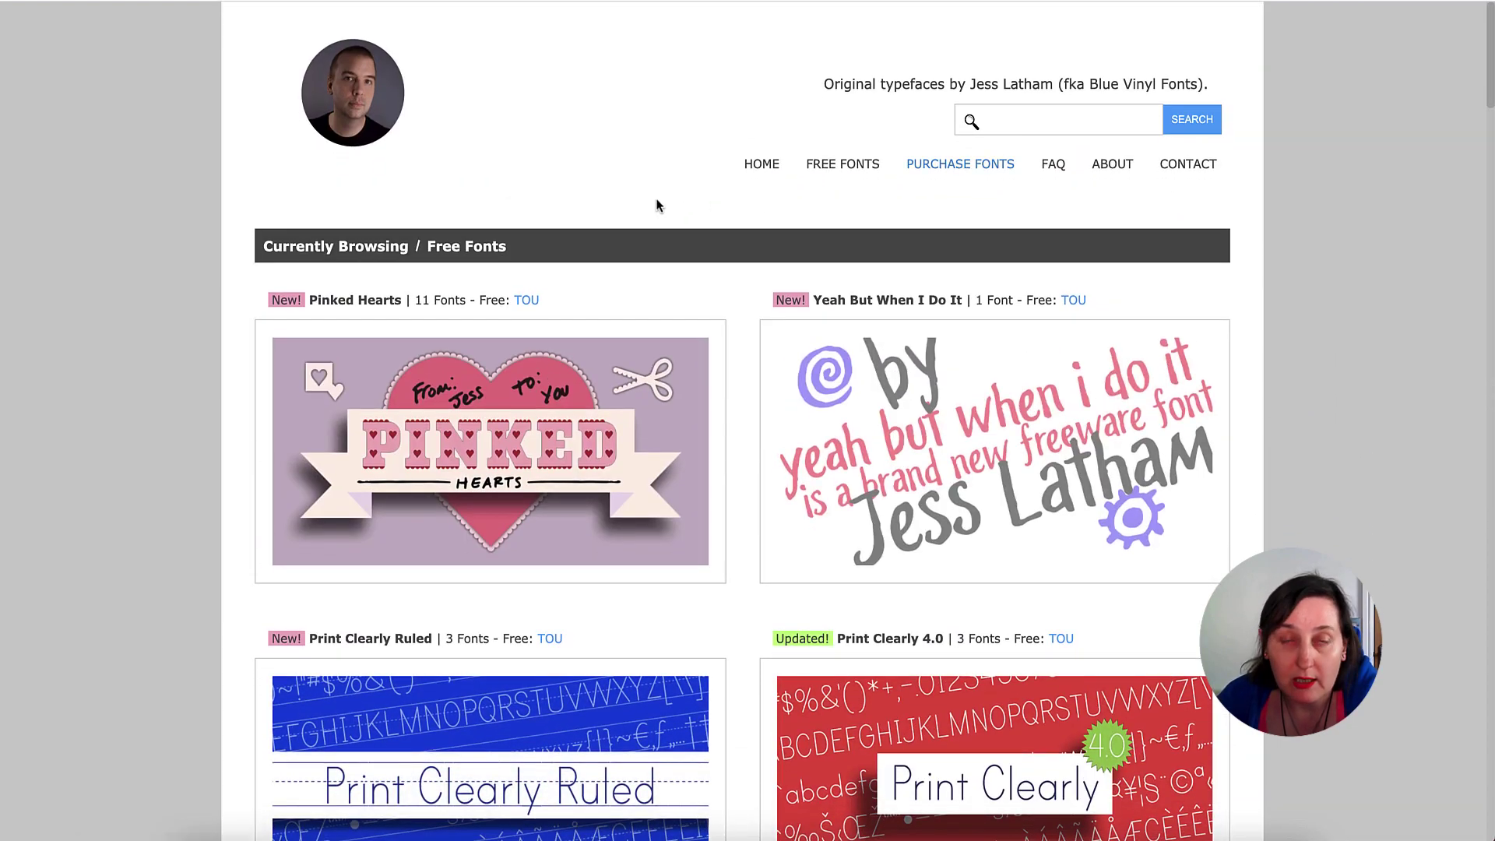
scroll(736, 204, down, 3)
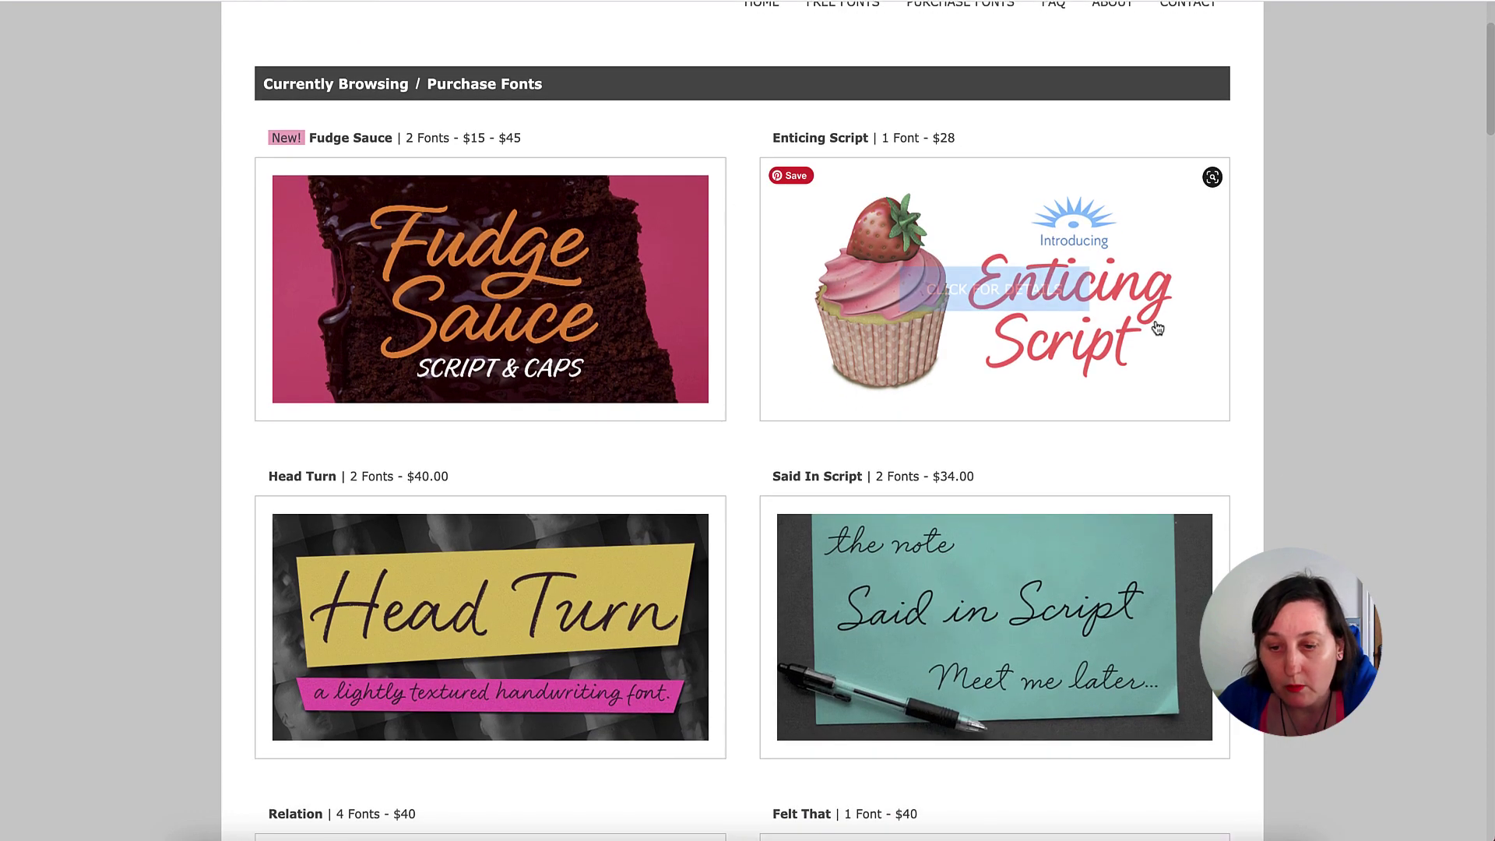
scroll(1134, 358, down, 4)
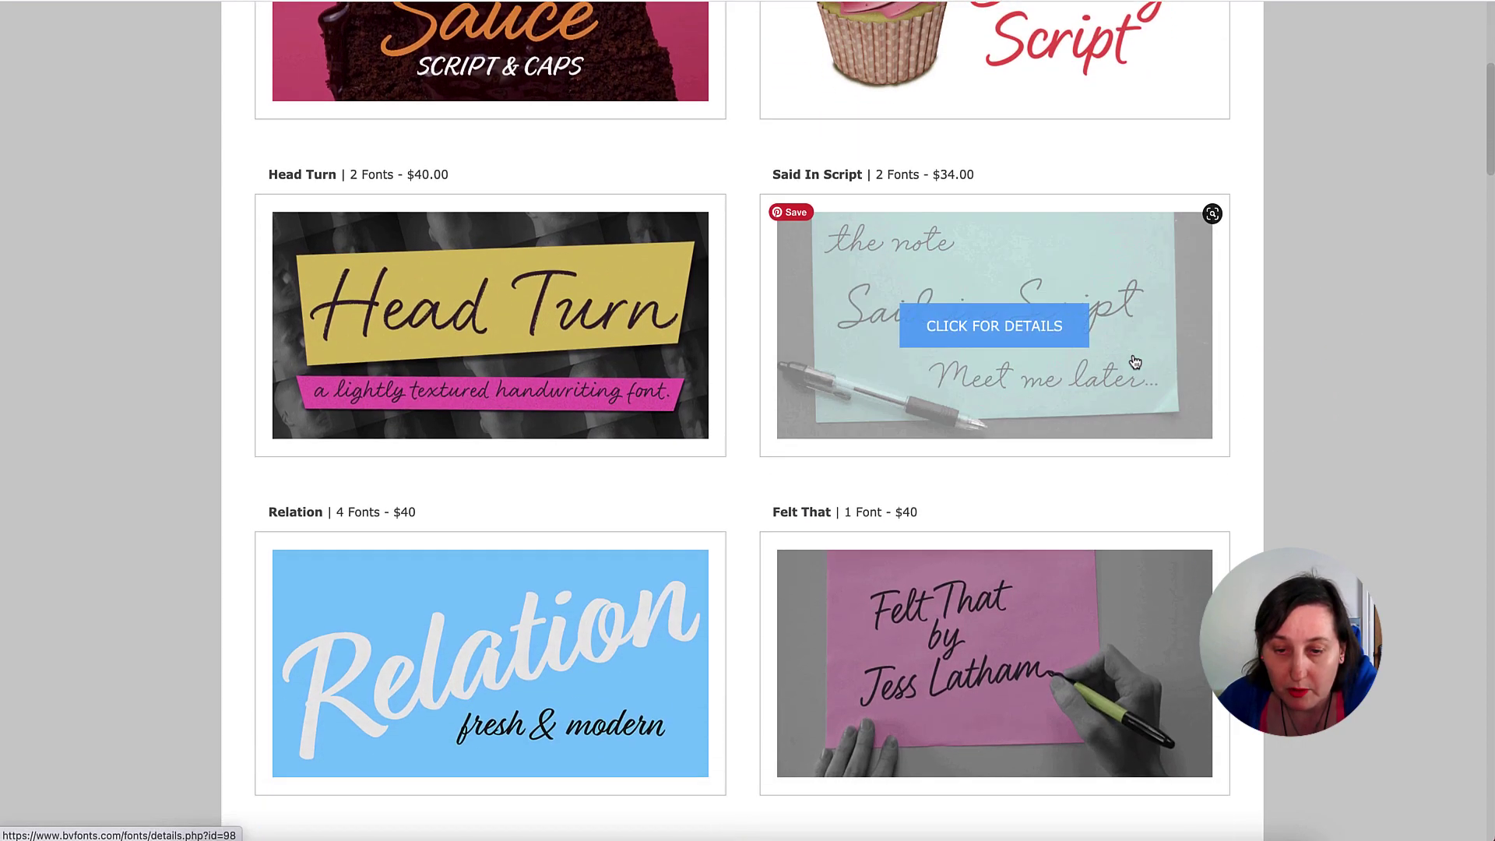
scroll(634, 292, down, 2)
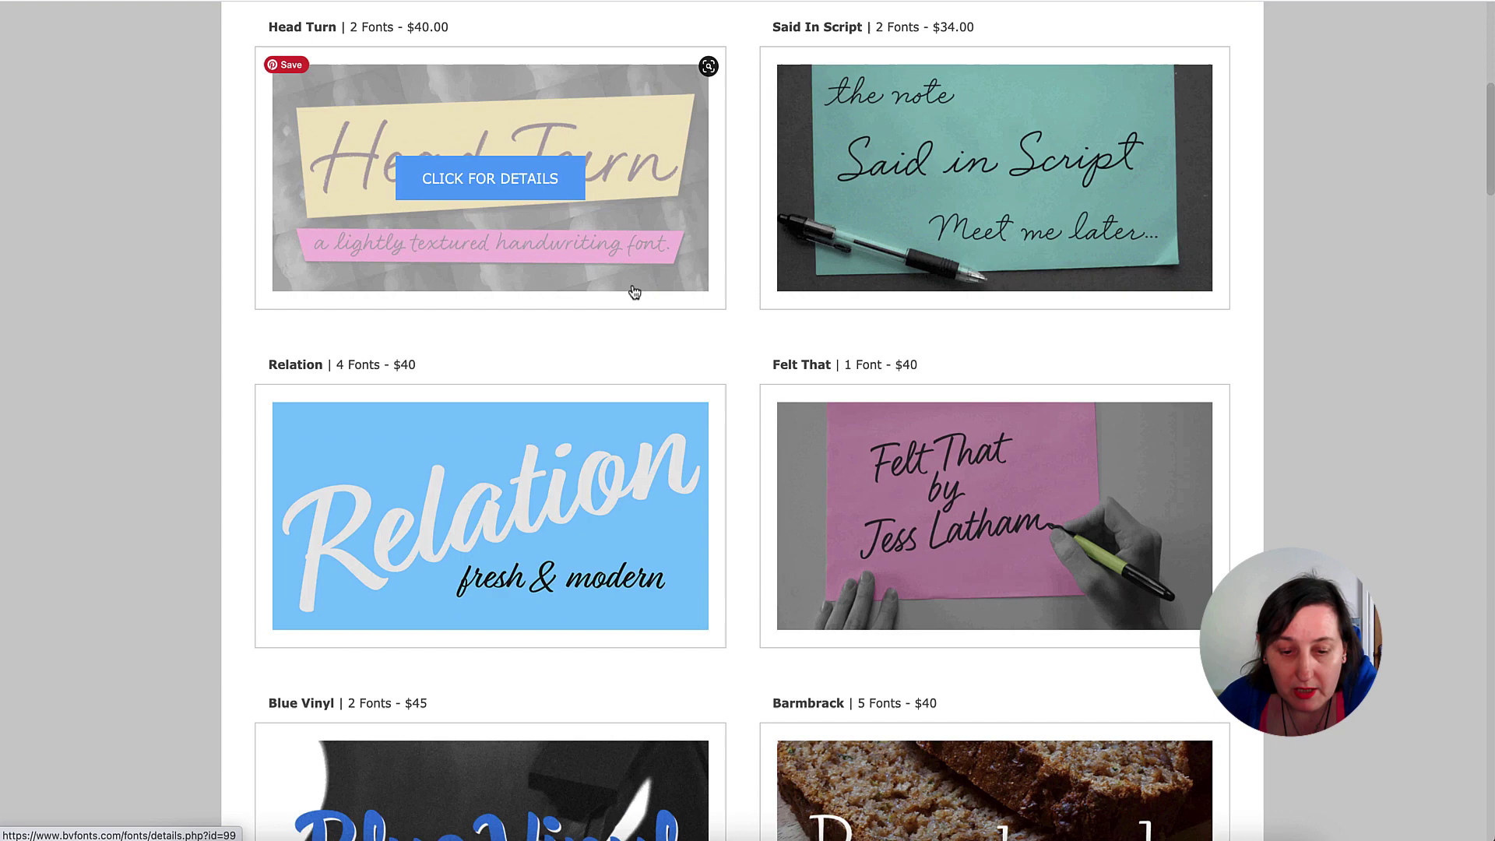
scroll(635, 292, down, 8)
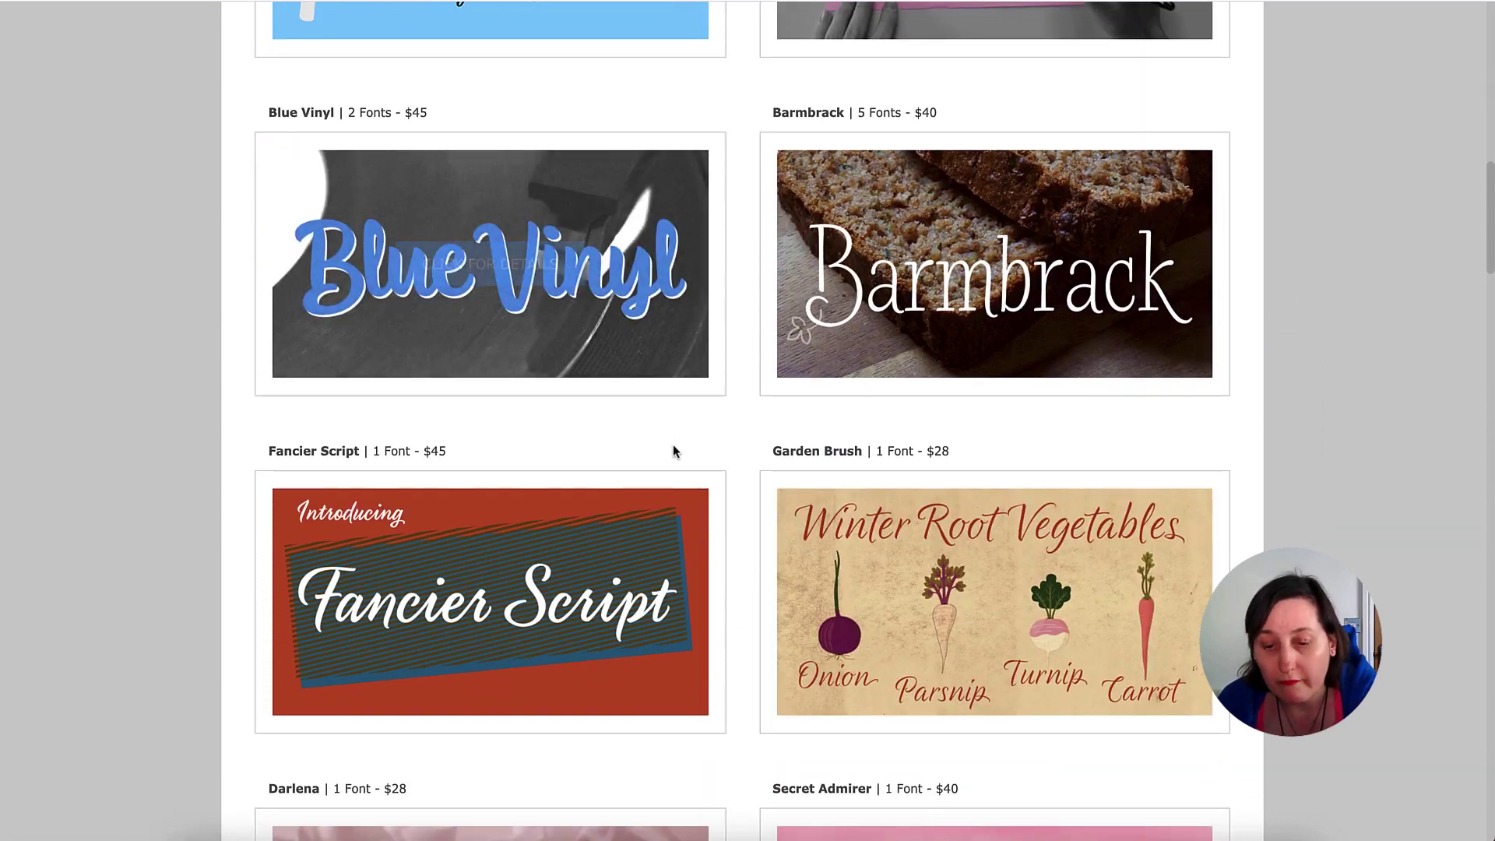
scroll(740, 448, down, 8)
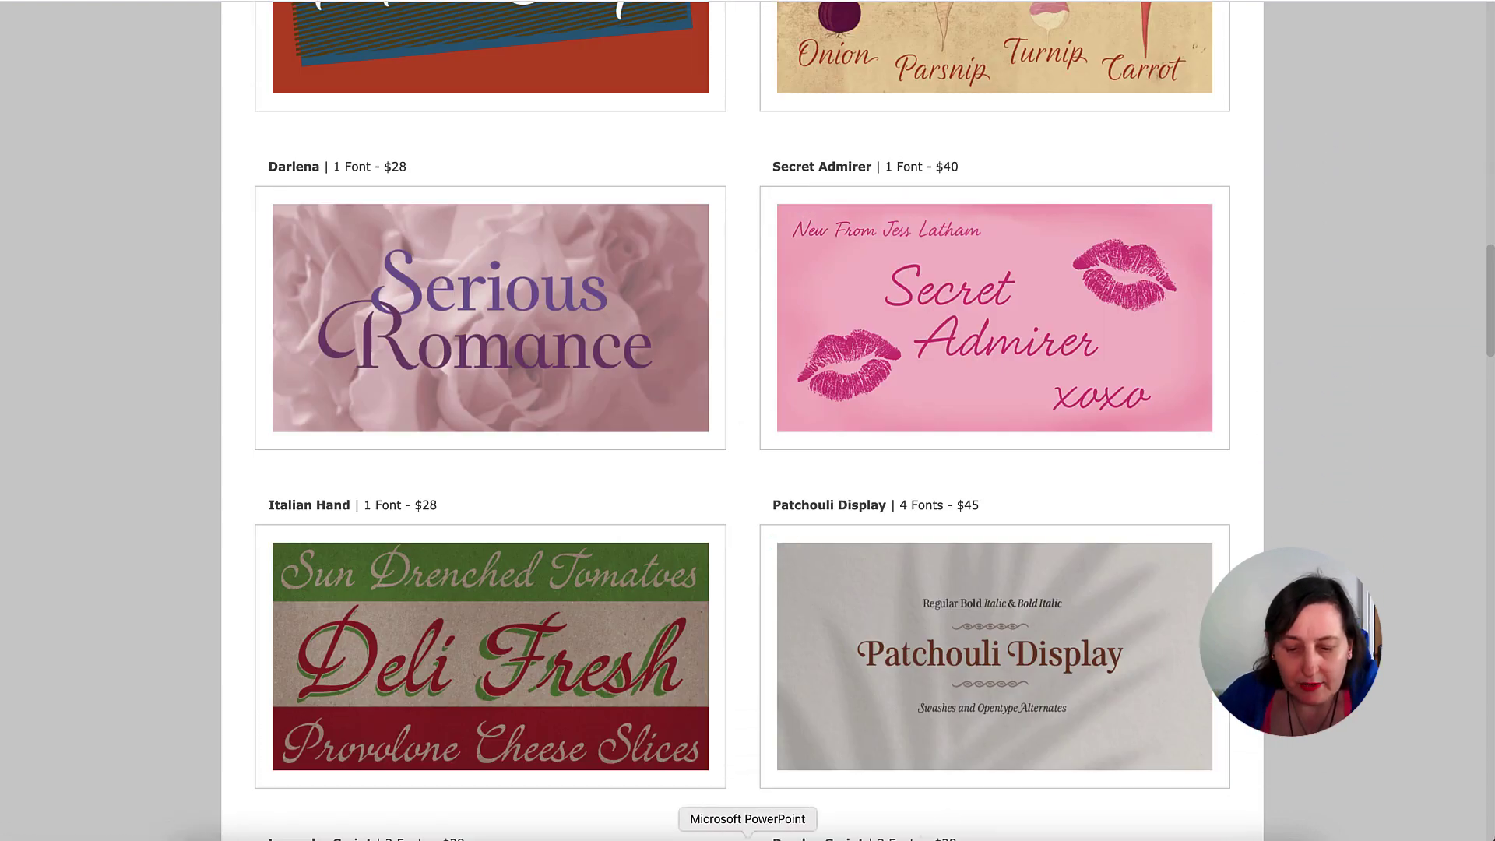
Add a new line reading JKLMabcd under ABCDEFGHI in the dashed ruled alphabet row.
click(747, 834)
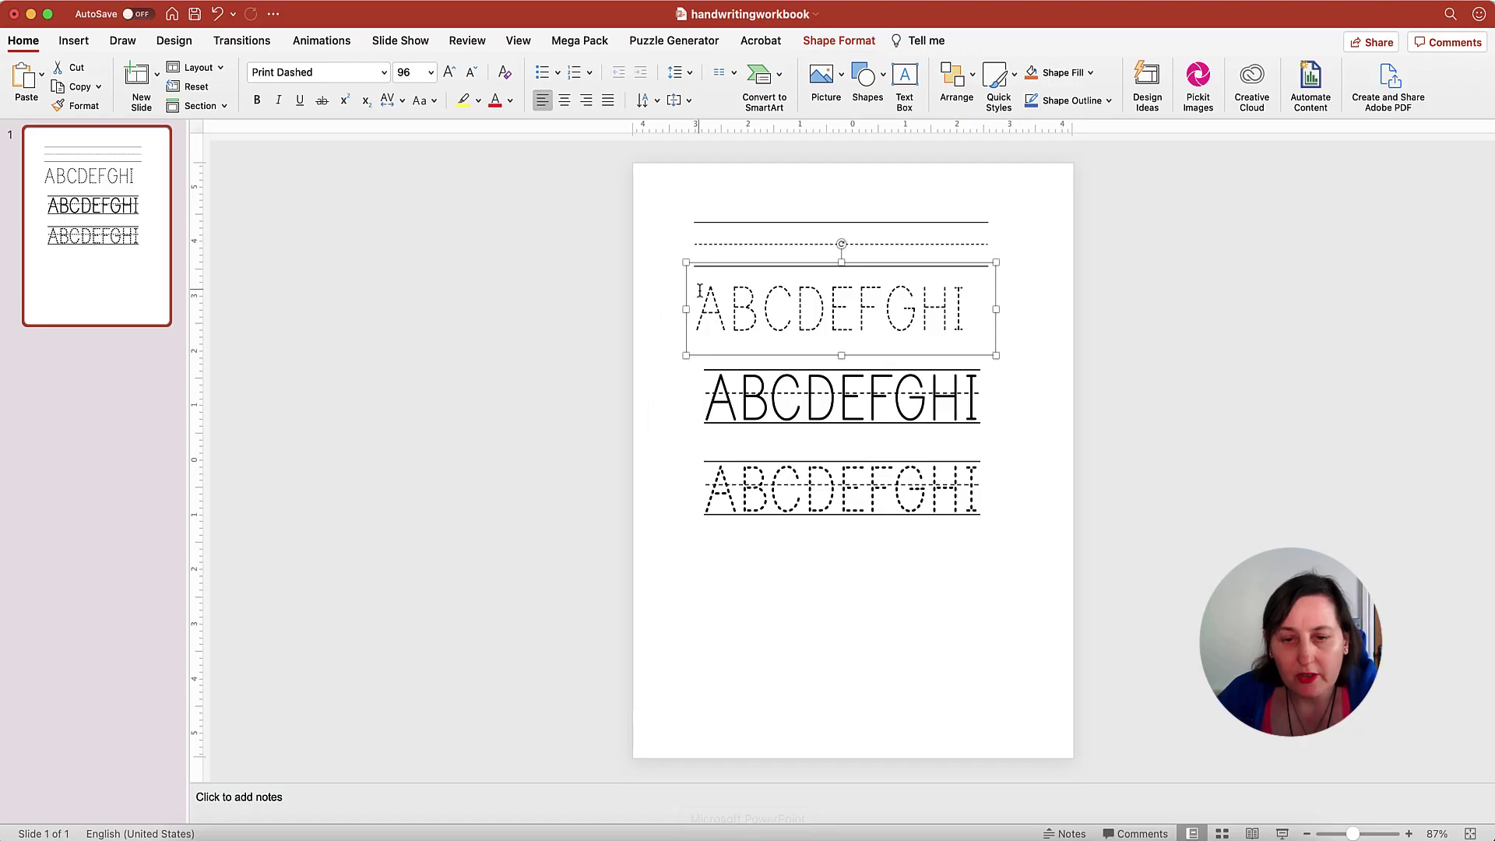
click(810, 371)
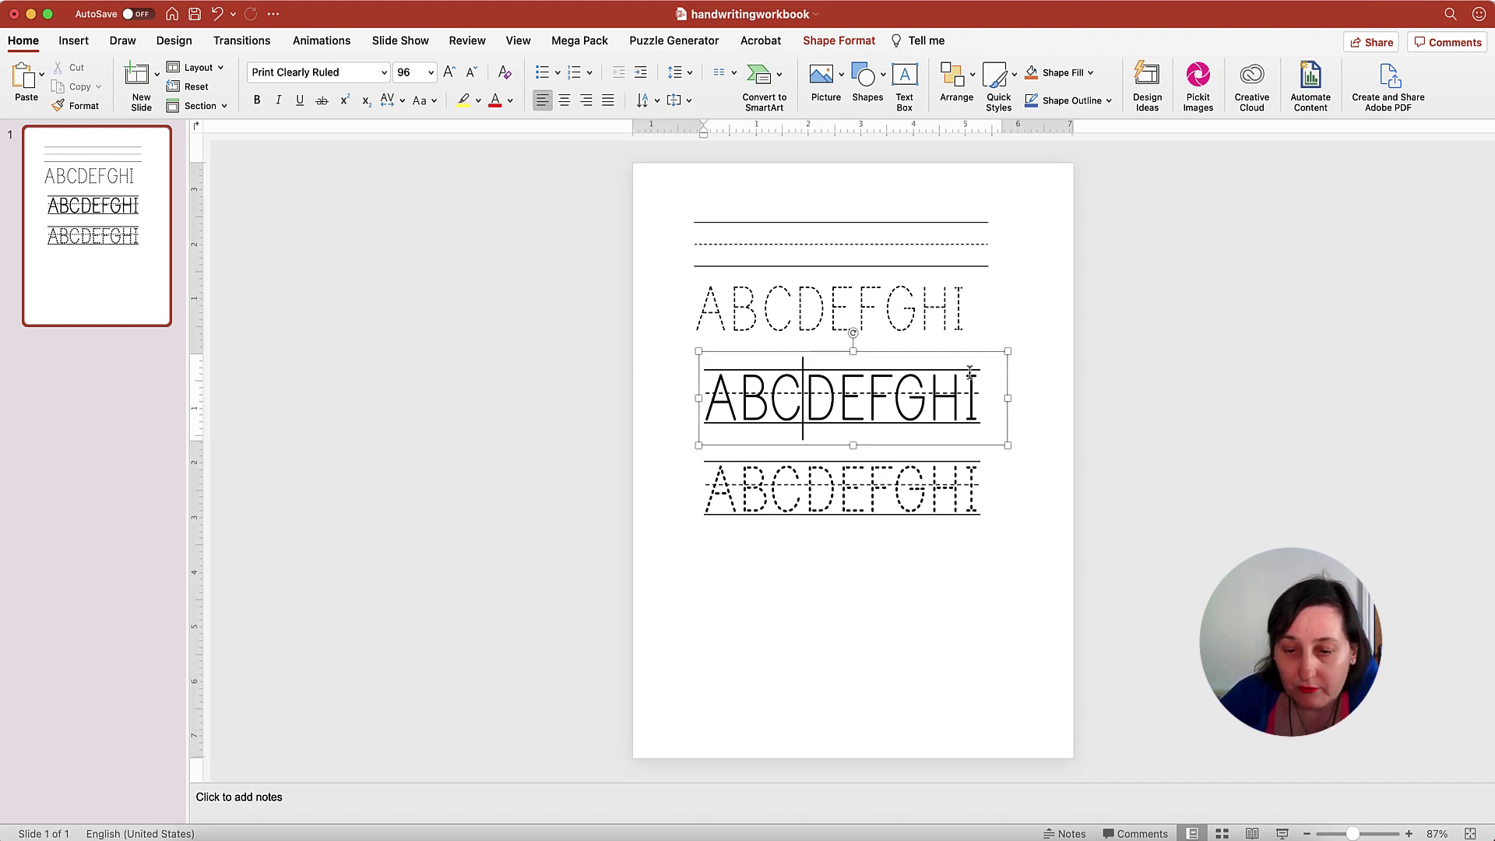
drag(977, 394, 661, 401)
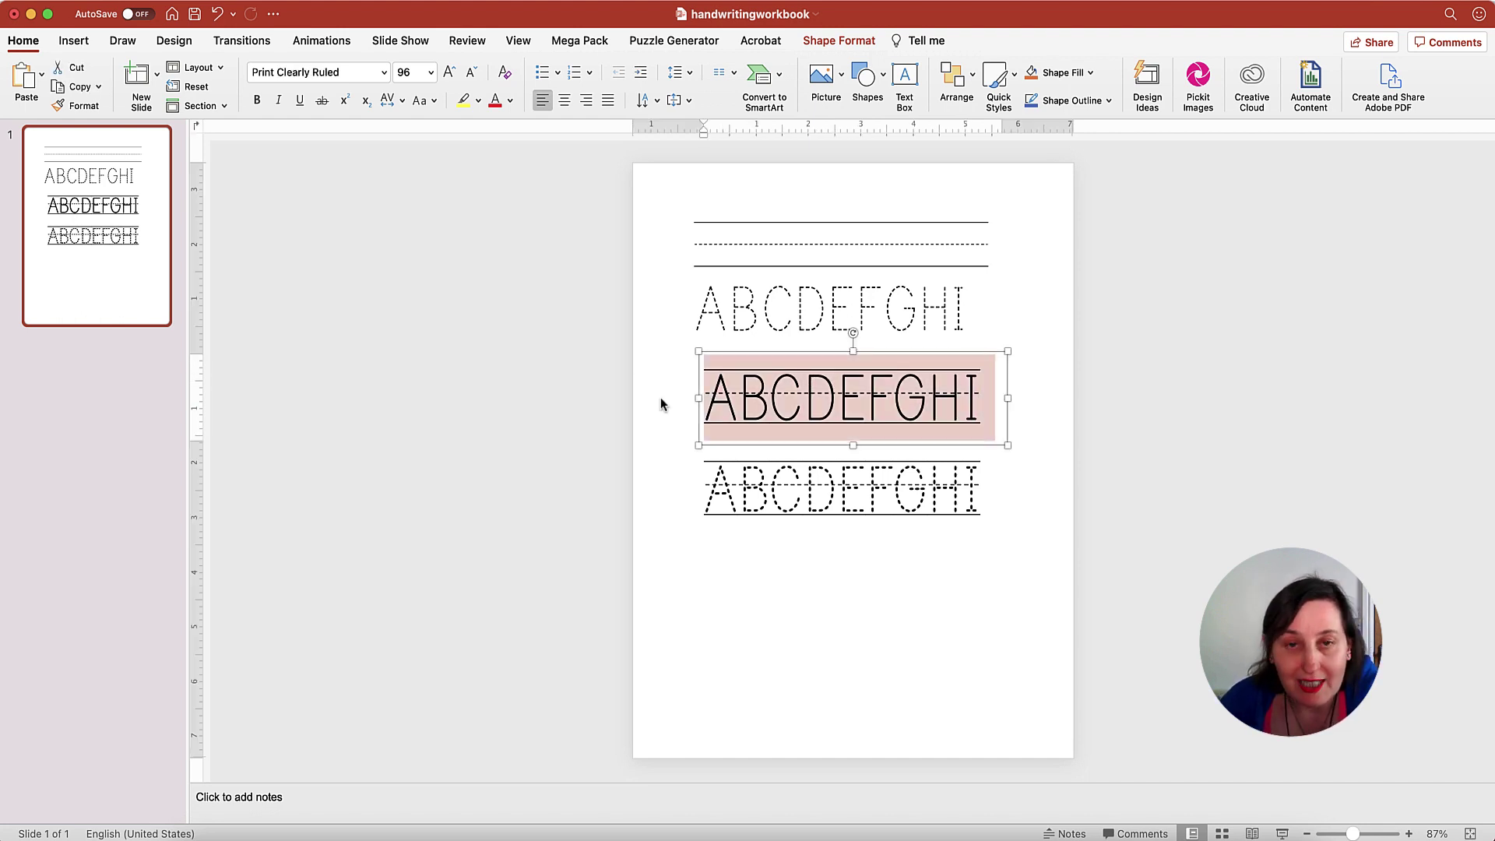
click(791, 504)
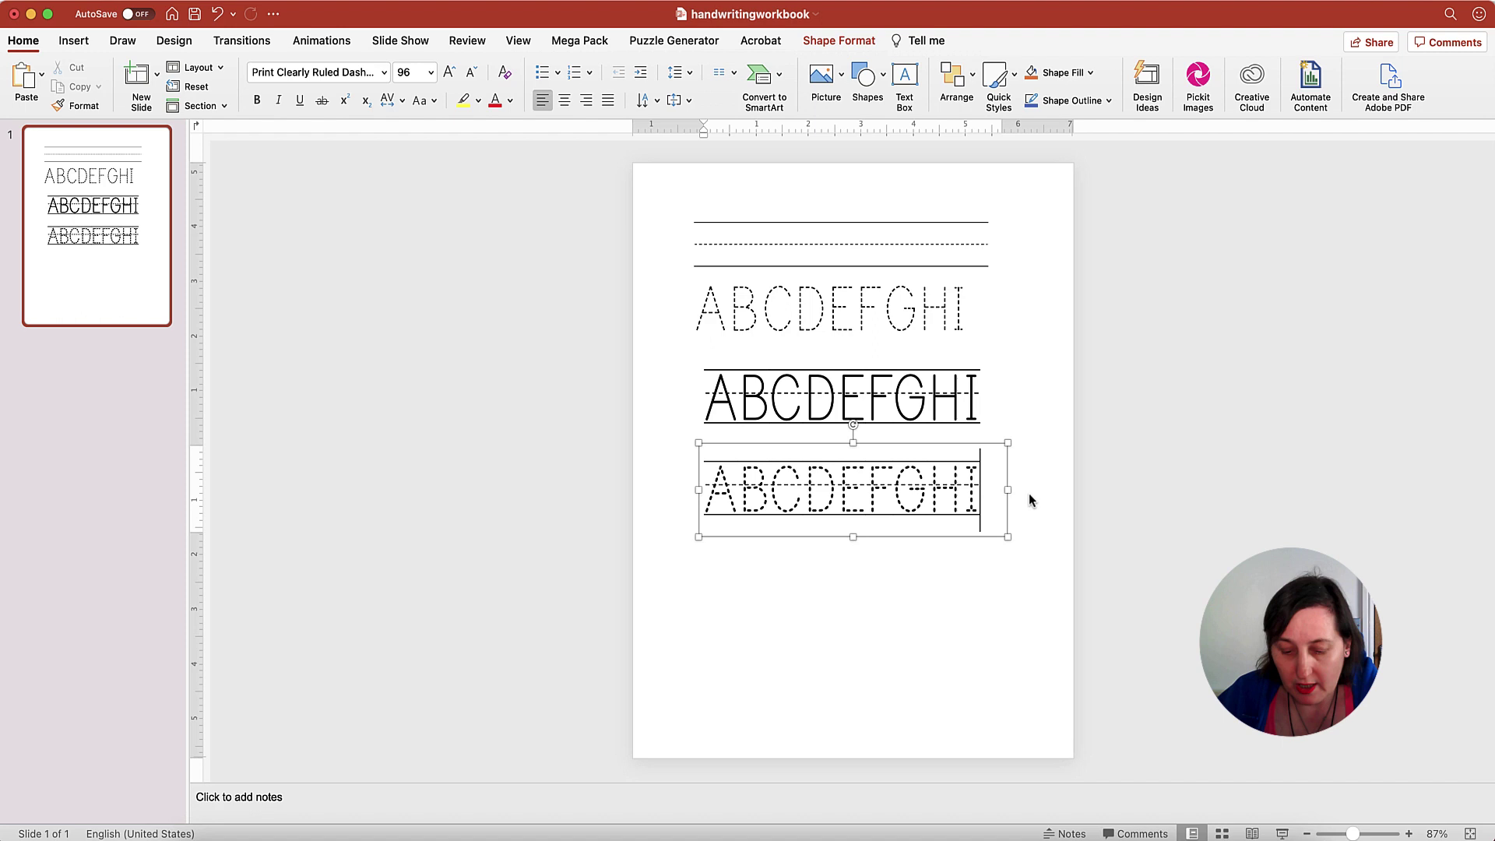
key(Return)
text(J)
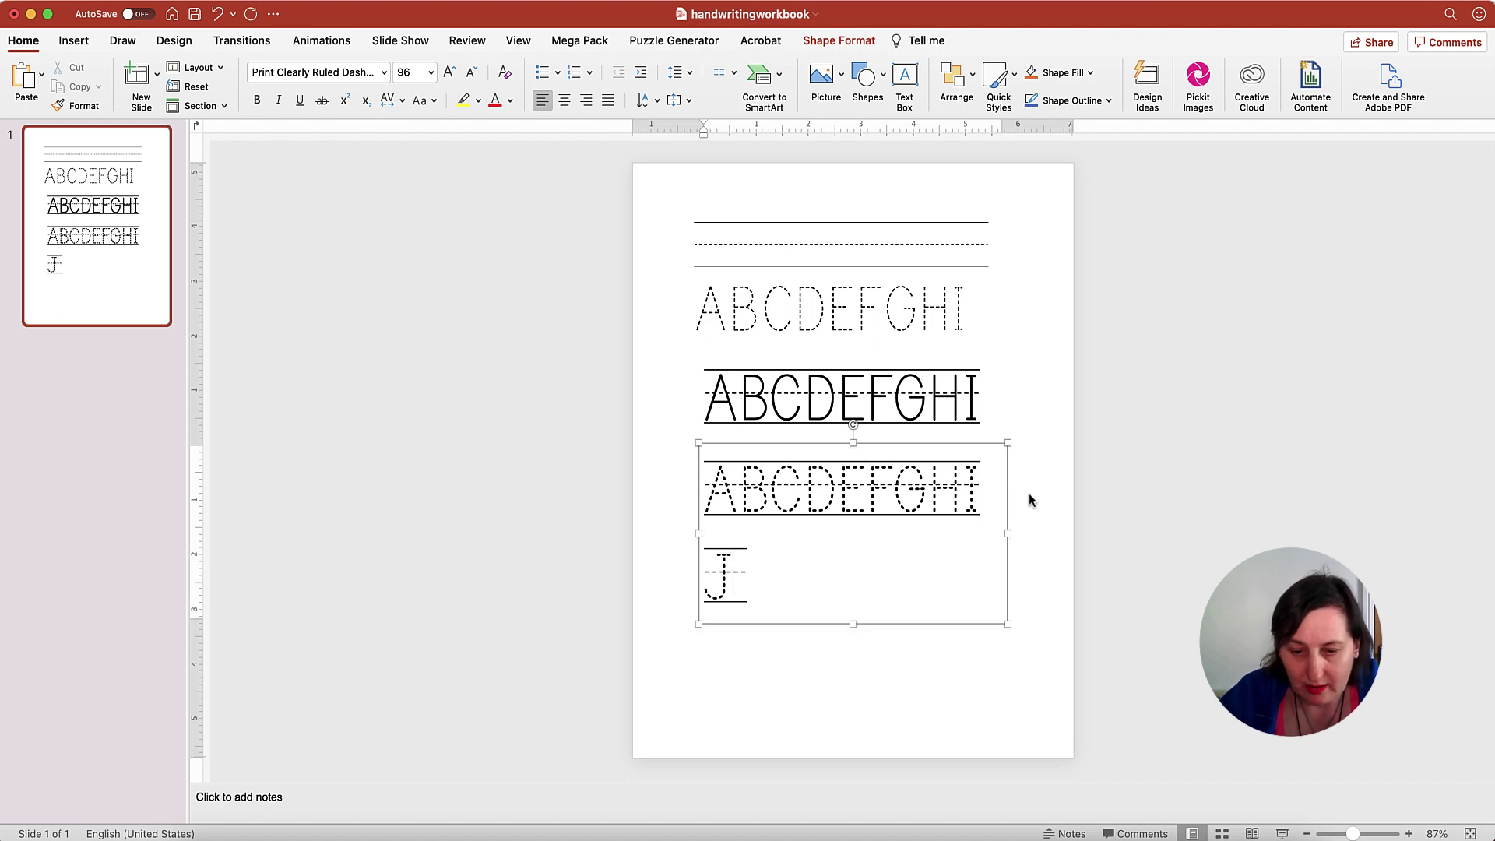
text( KL)
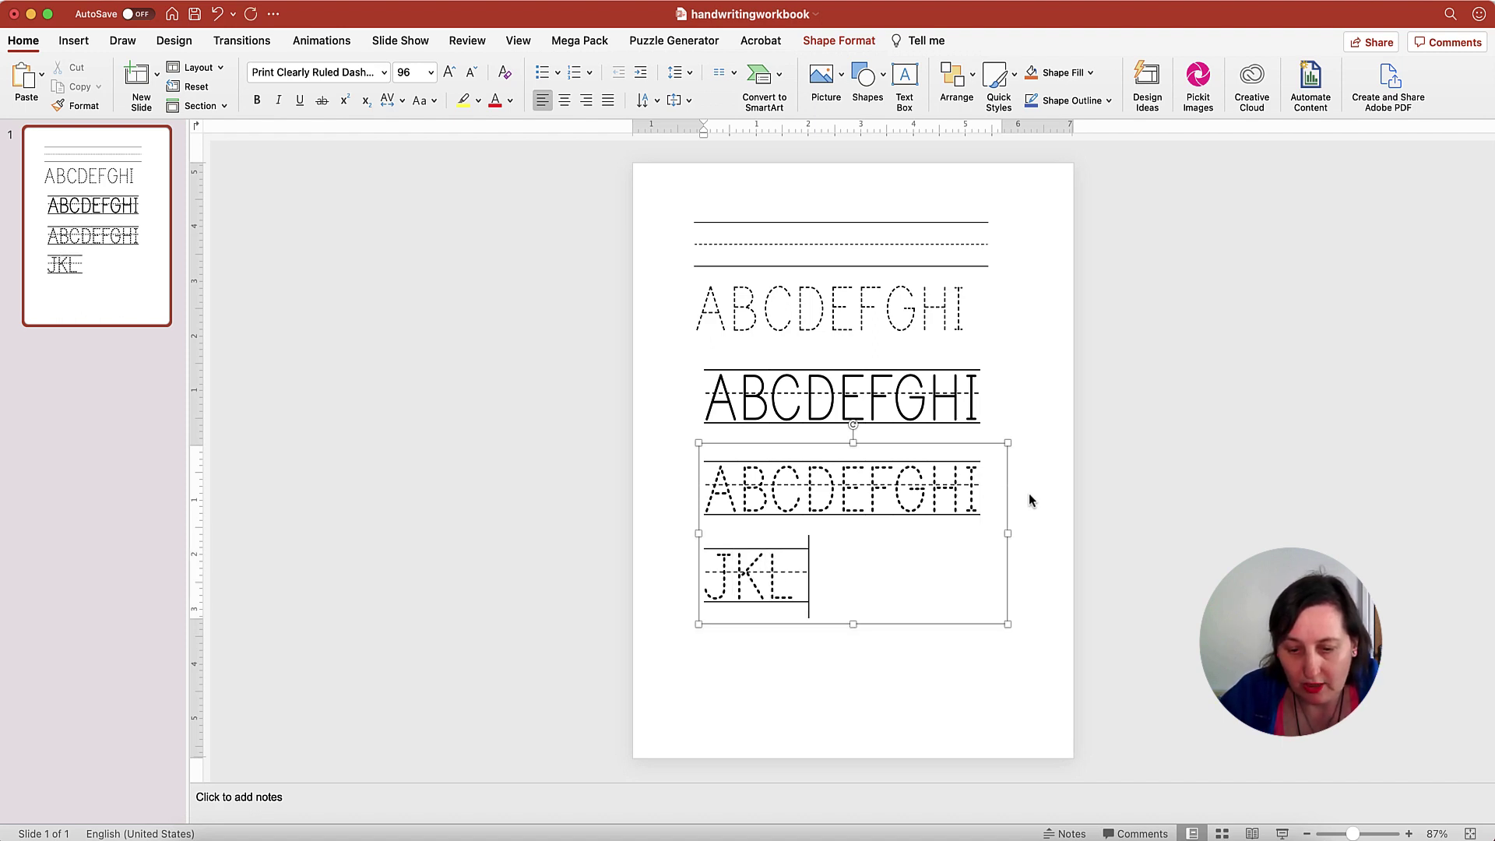
text(Ma)
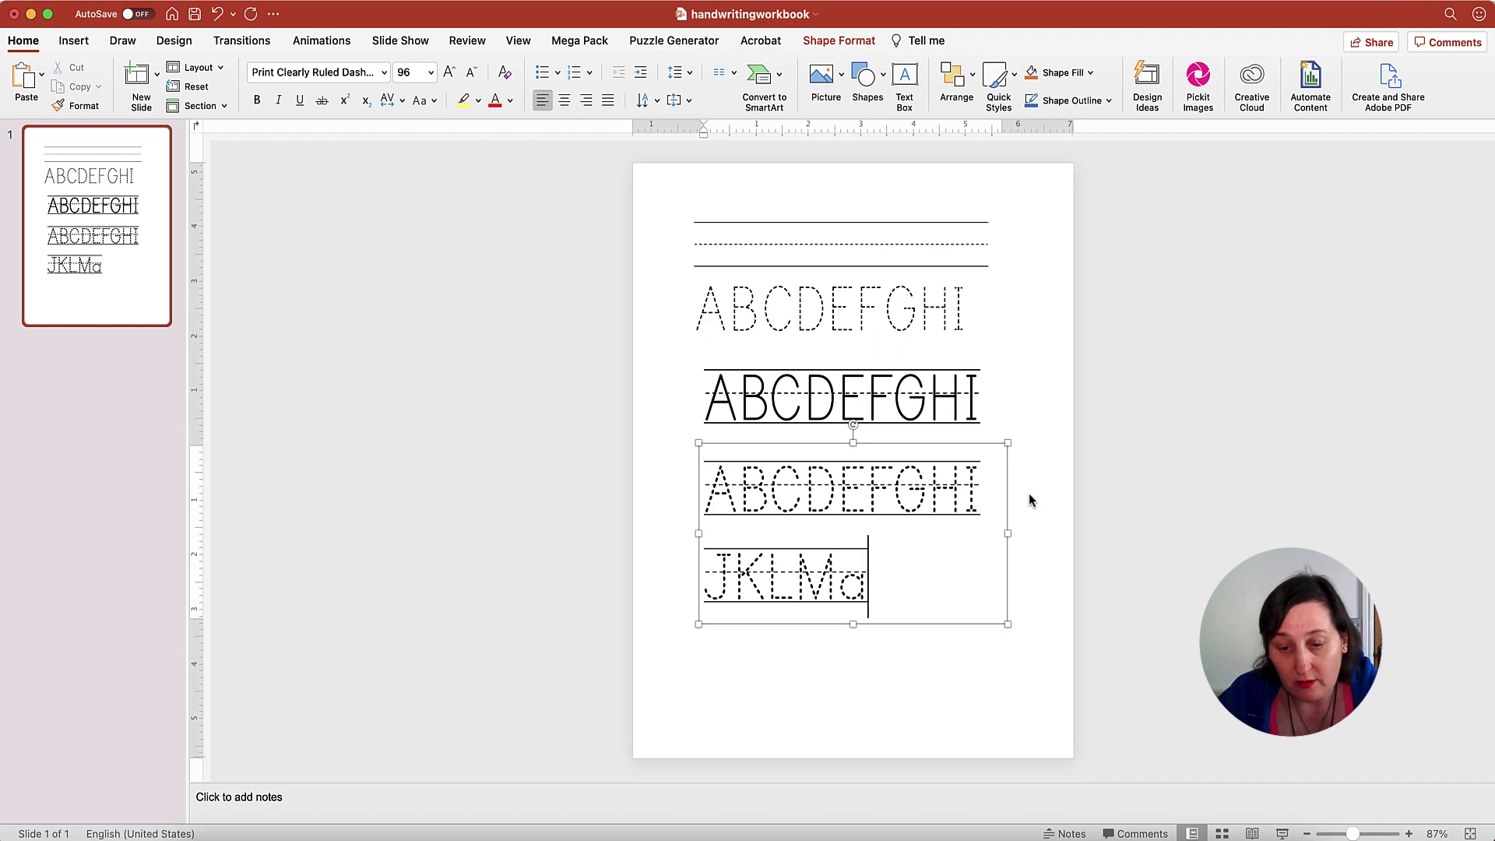
text(bc)
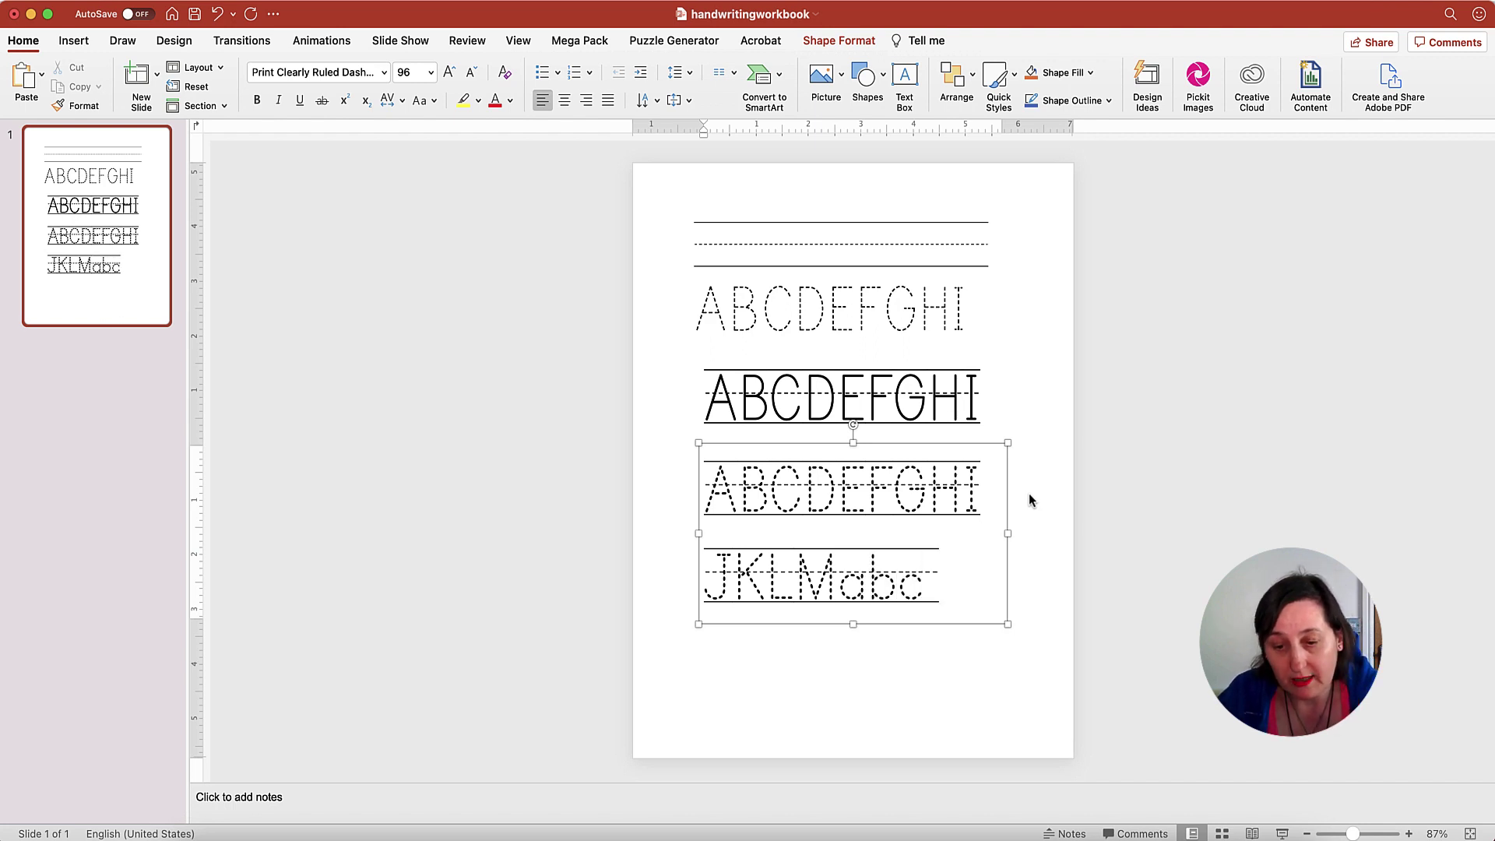
text(d)
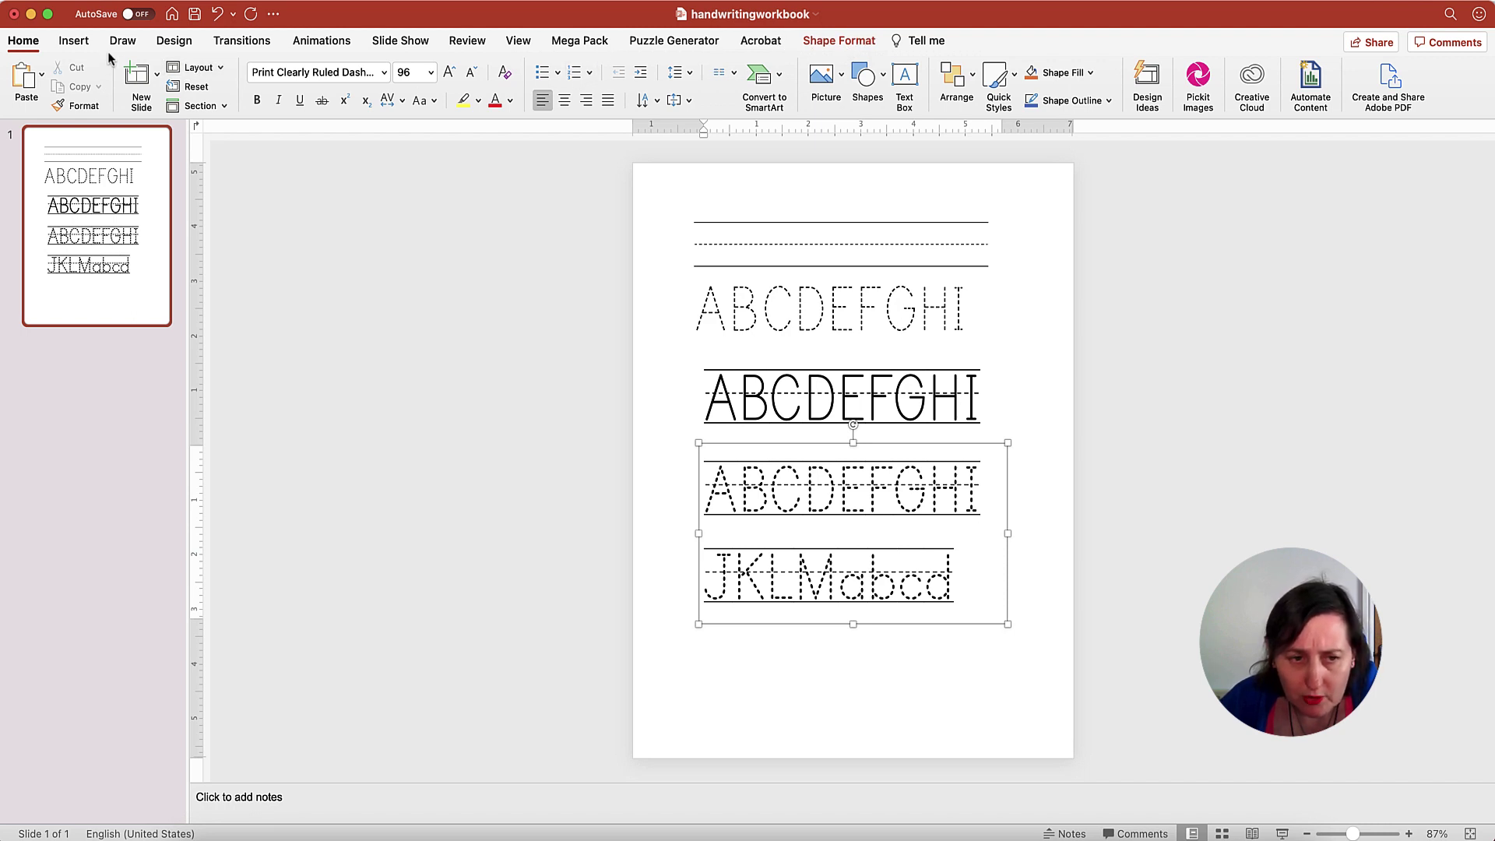
Draw a short black line beside the dotted A with a ¾ pt outline weight.
click(73, 40)
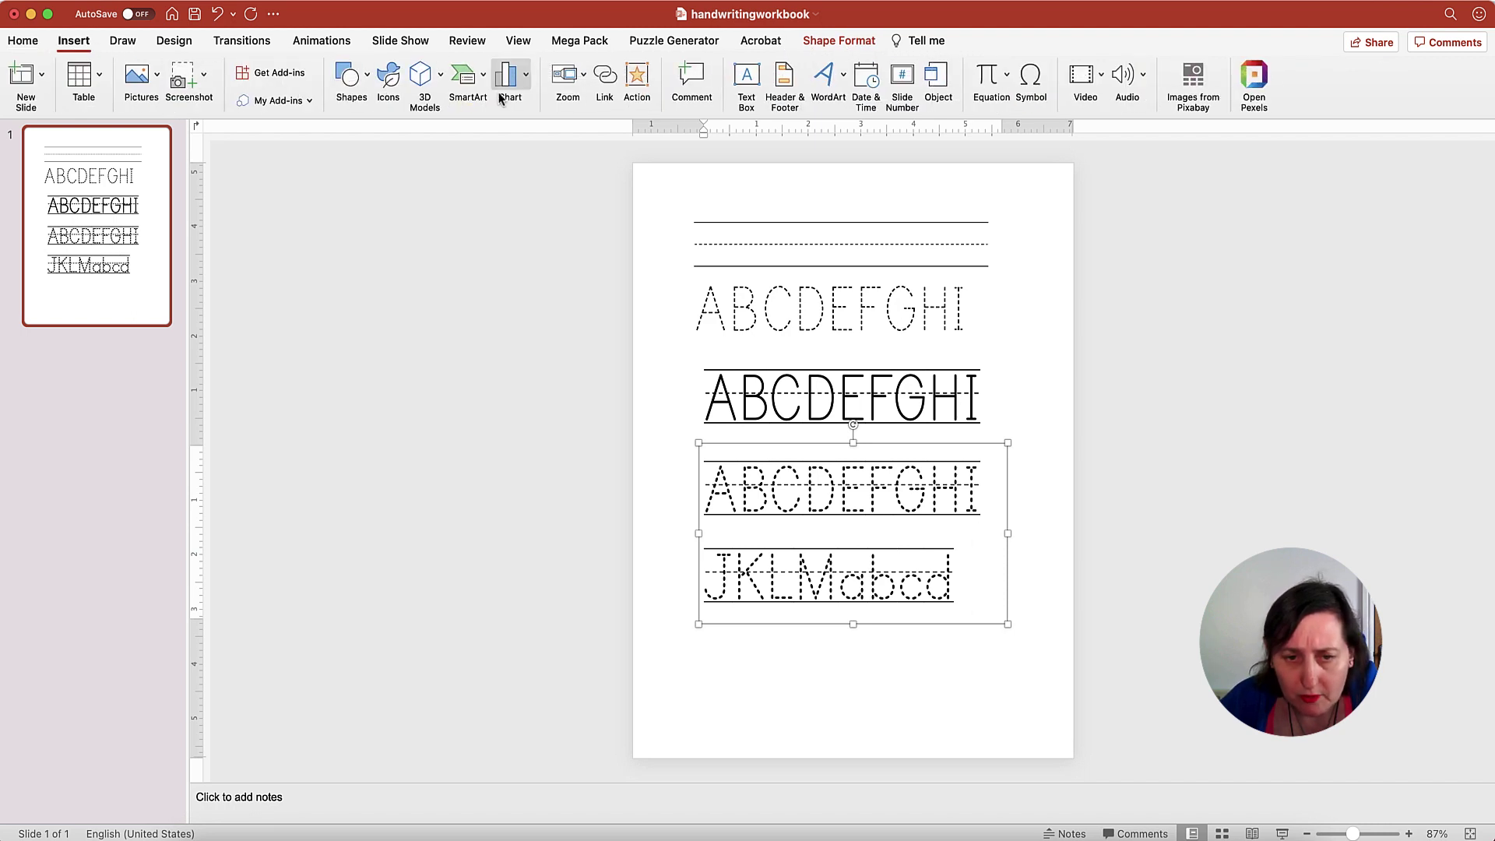
click(349, 75)
click(399, 129)
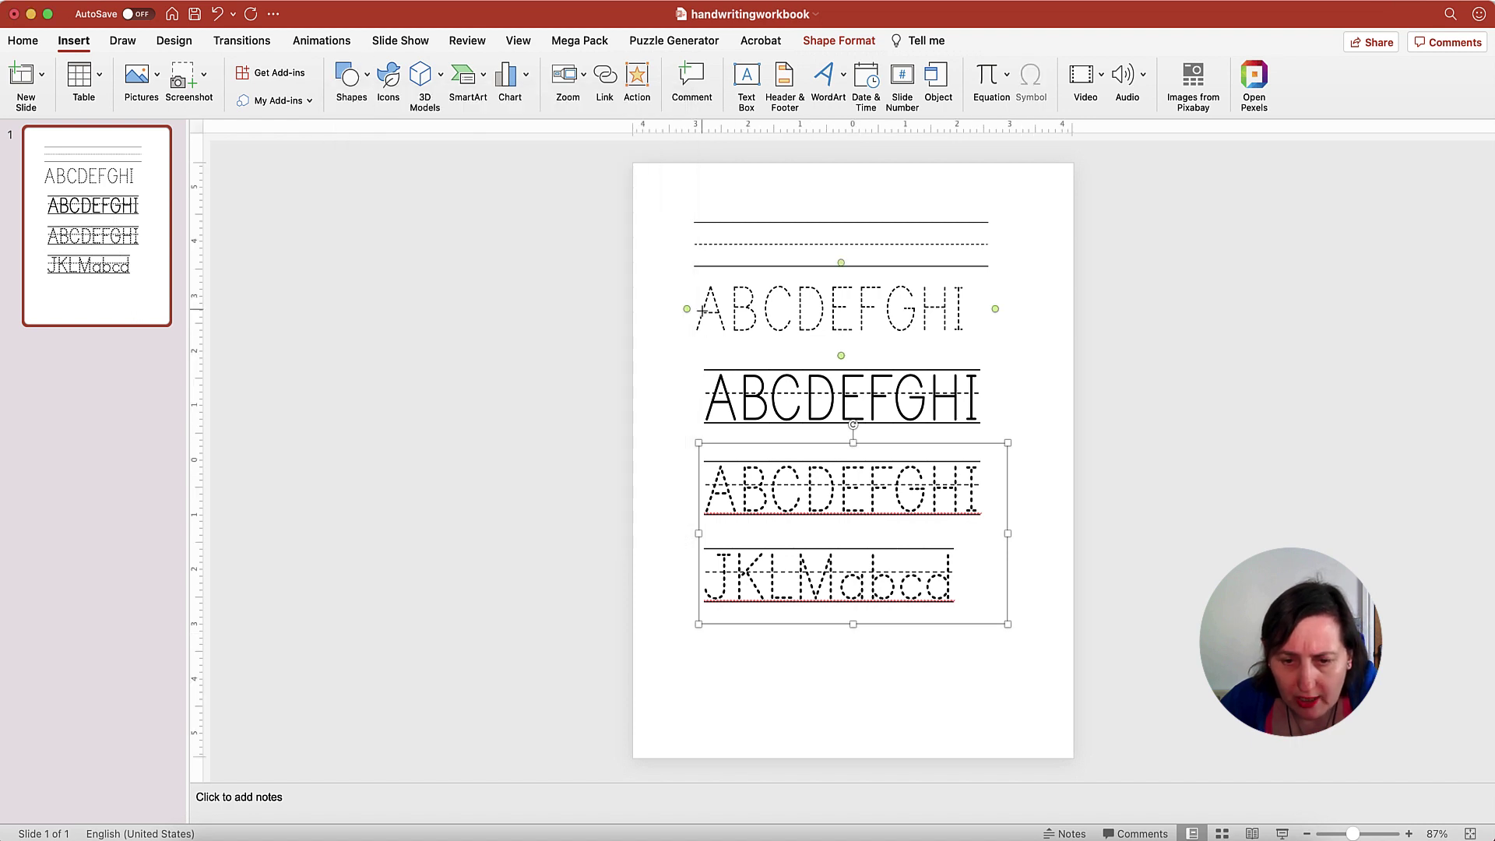
drag(701, 287, 686, 319)
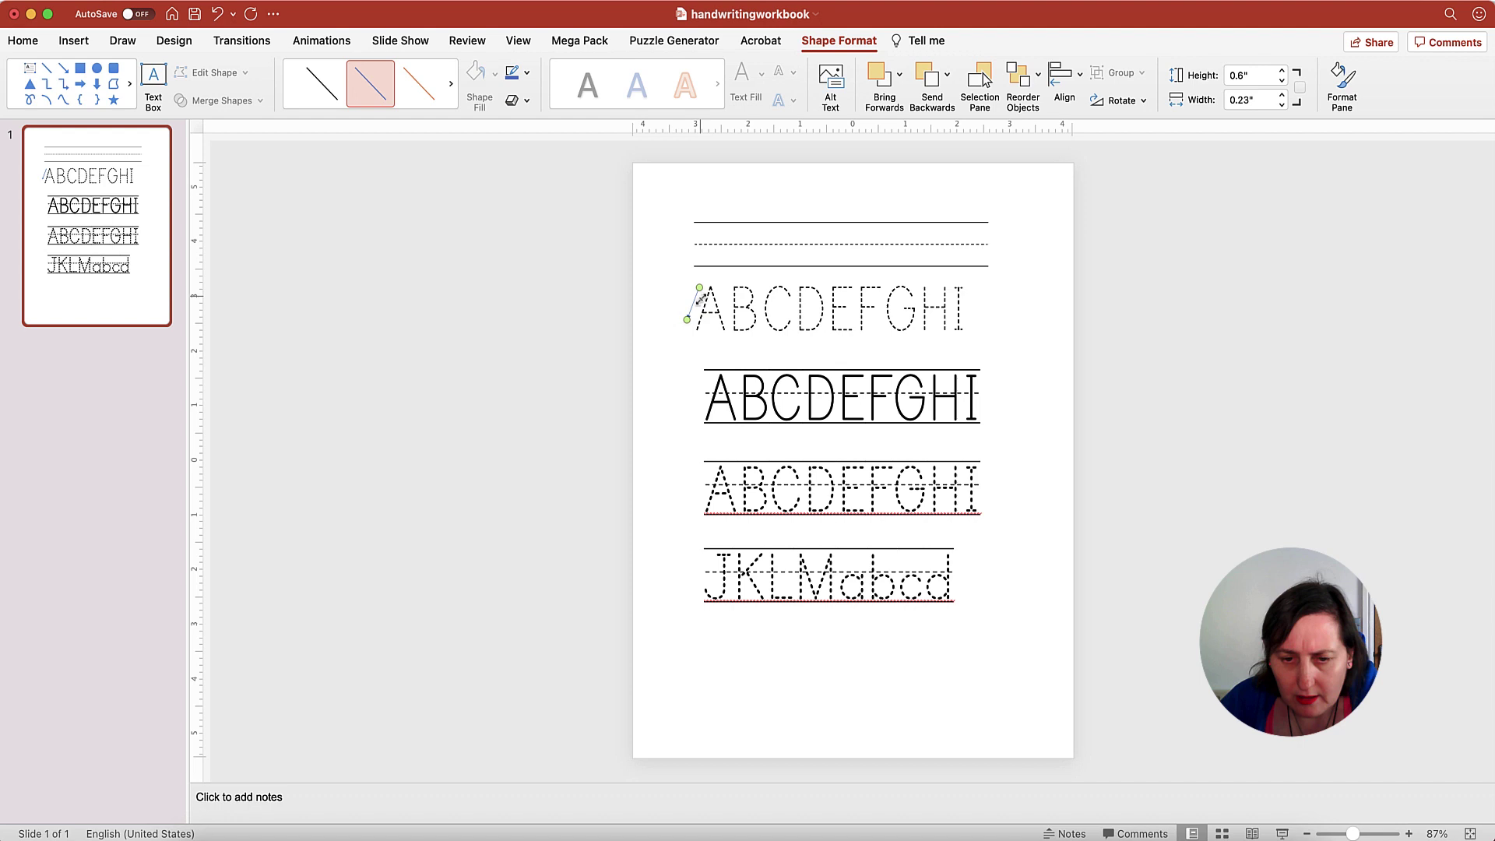
click(322, 84)
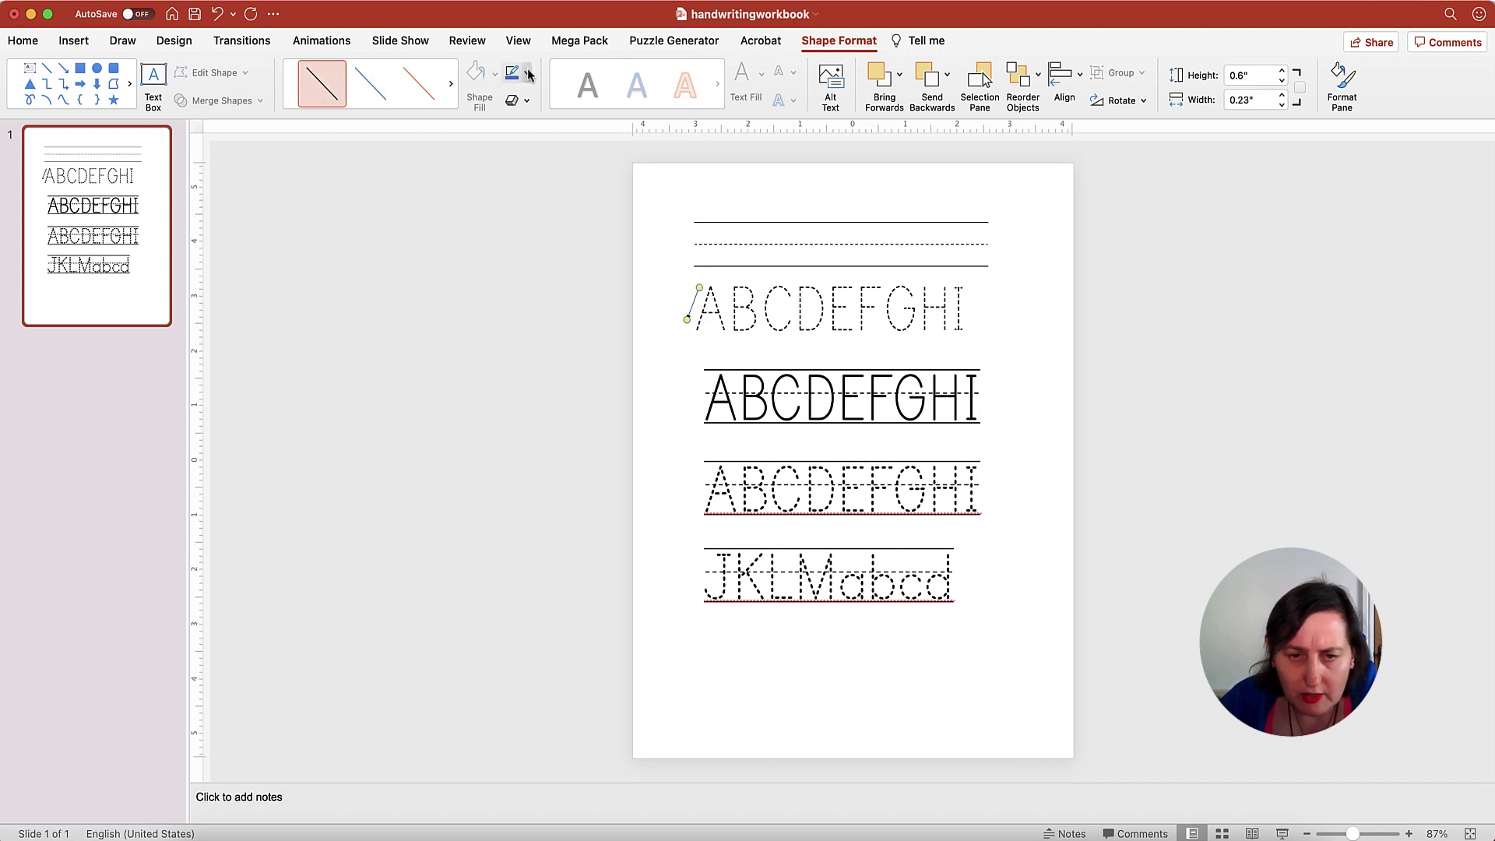
click(527, 72)
mouse_move(618, 320)
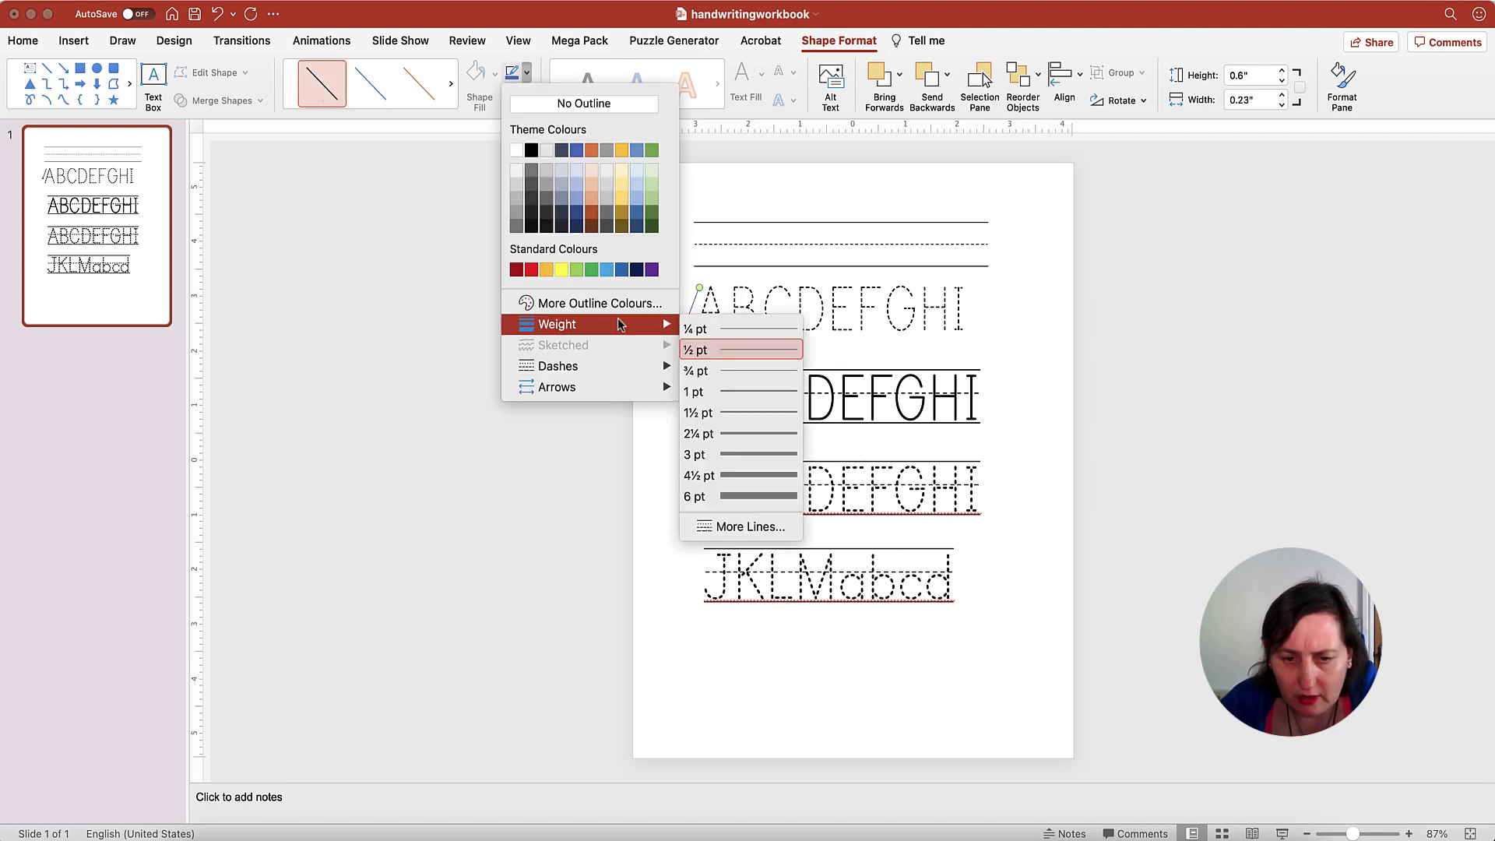
click(741, 364)
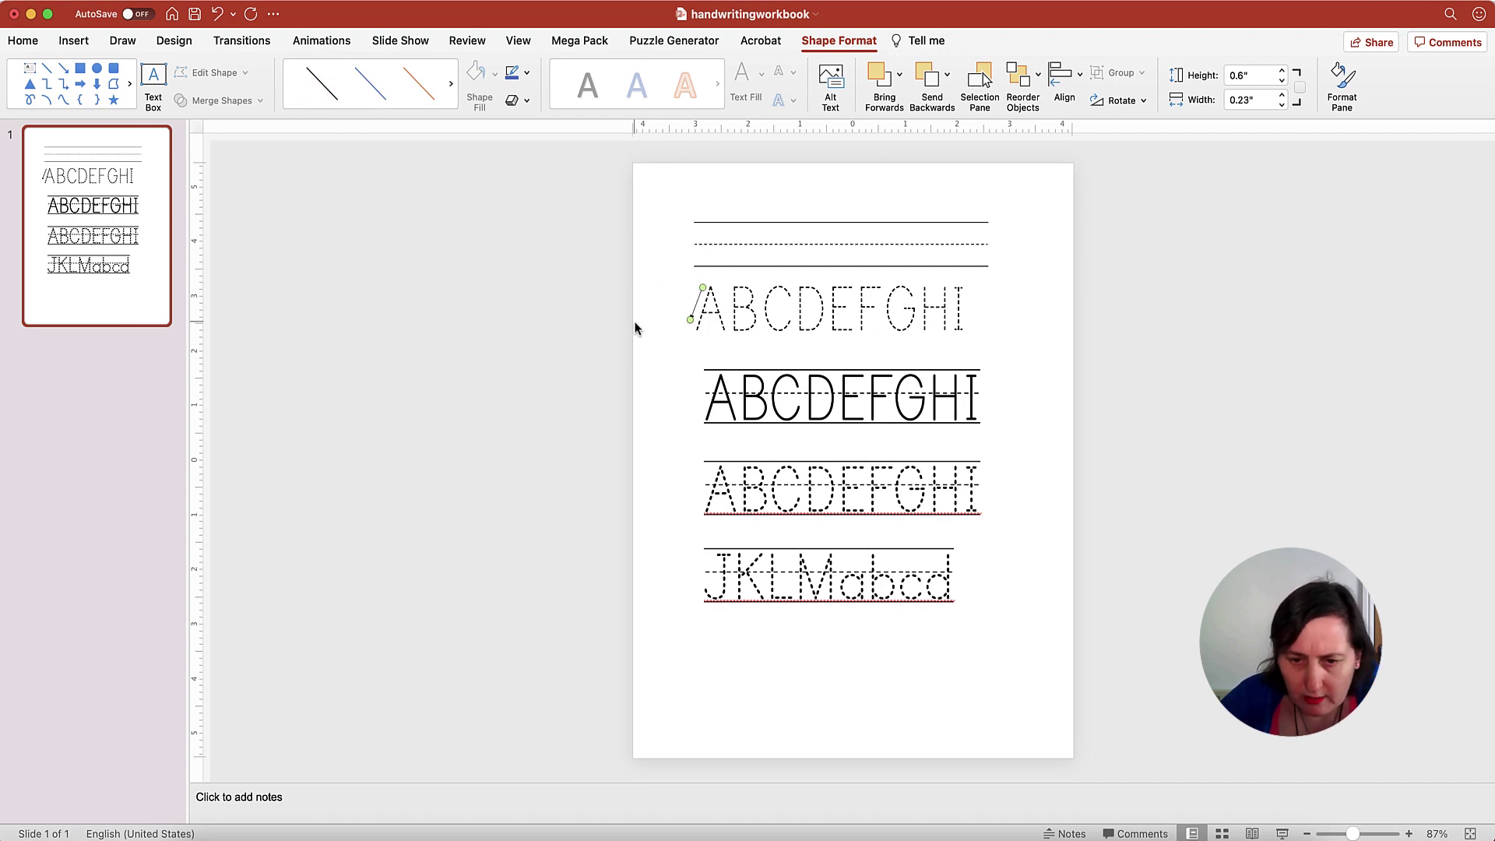
Draw a small text box below the dotted A, then discard it empty.
click(73, 41)
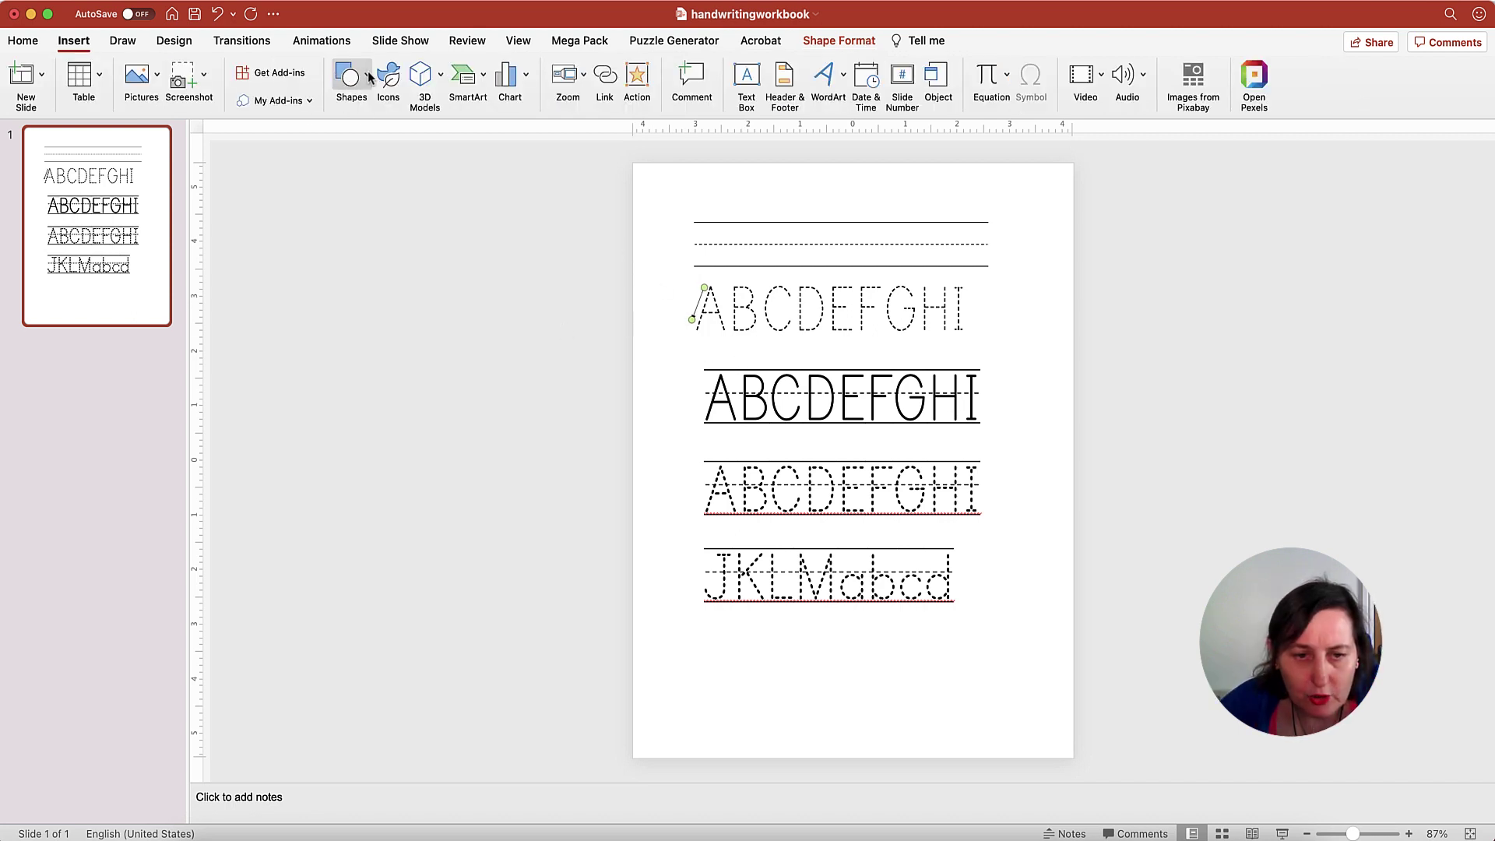
click(368, 76)
click(368, 76)
click(746, 78)
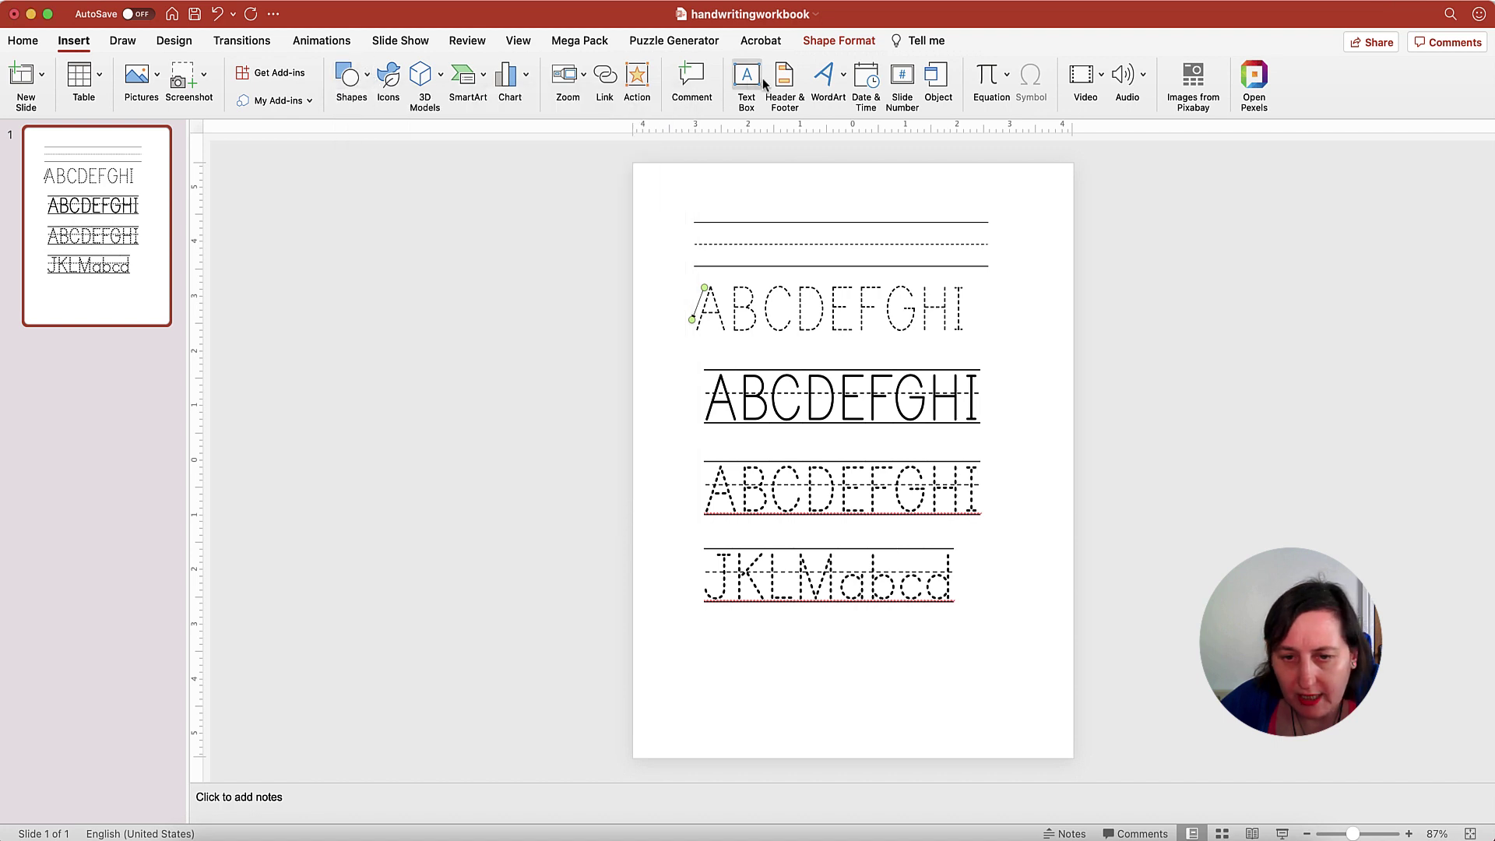
drag(679, 341, 696, 363)
click(678, 432)
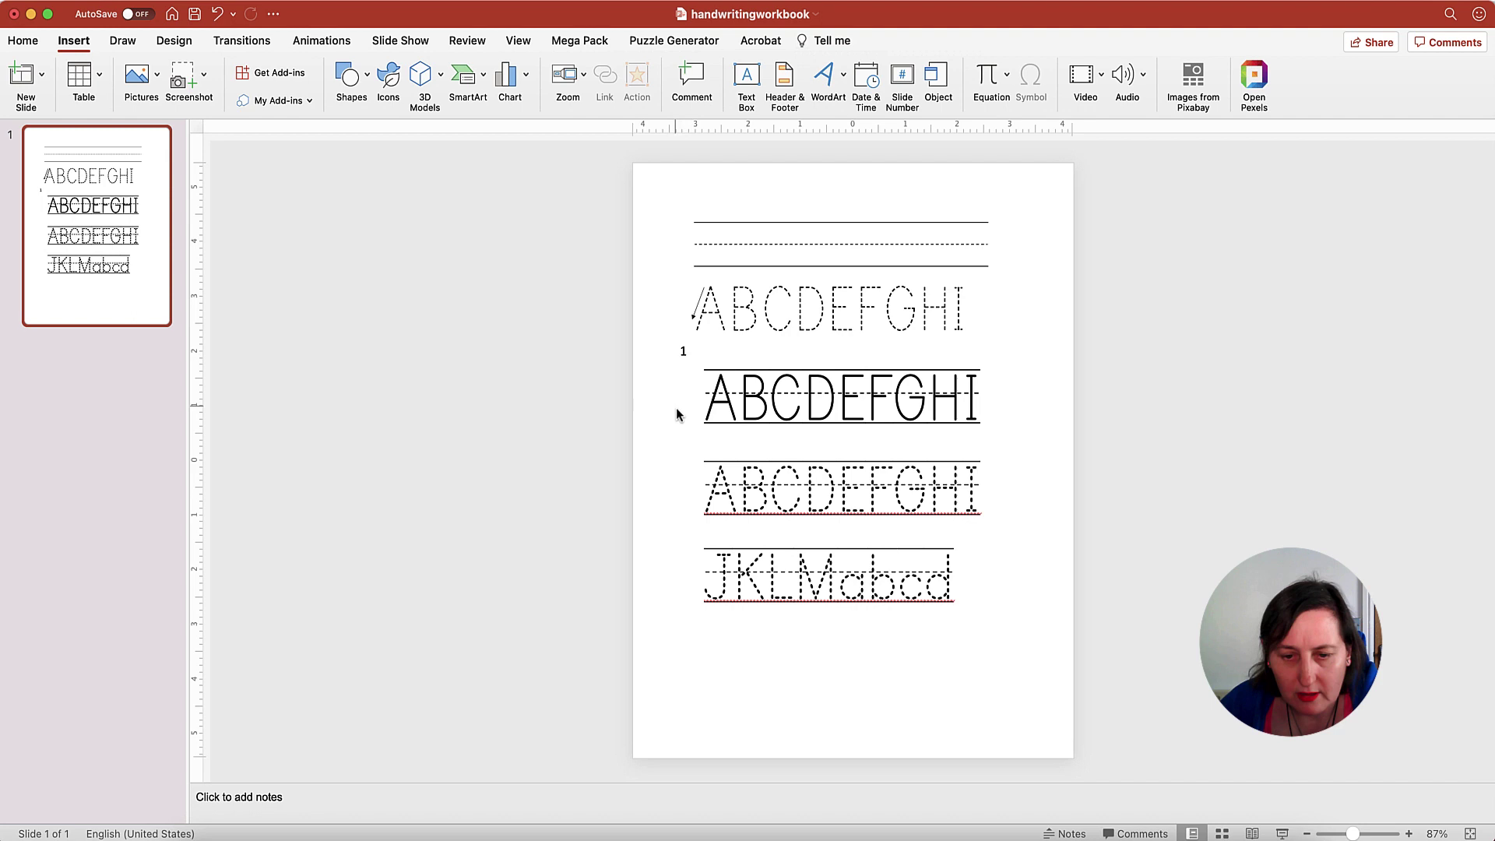
Move the dotted ABCDEFGHI row upward and select the top guide-line table.
click(683, 354)
drag(680, 343, 702, 278)
click(703, 278)
click(740, 335)
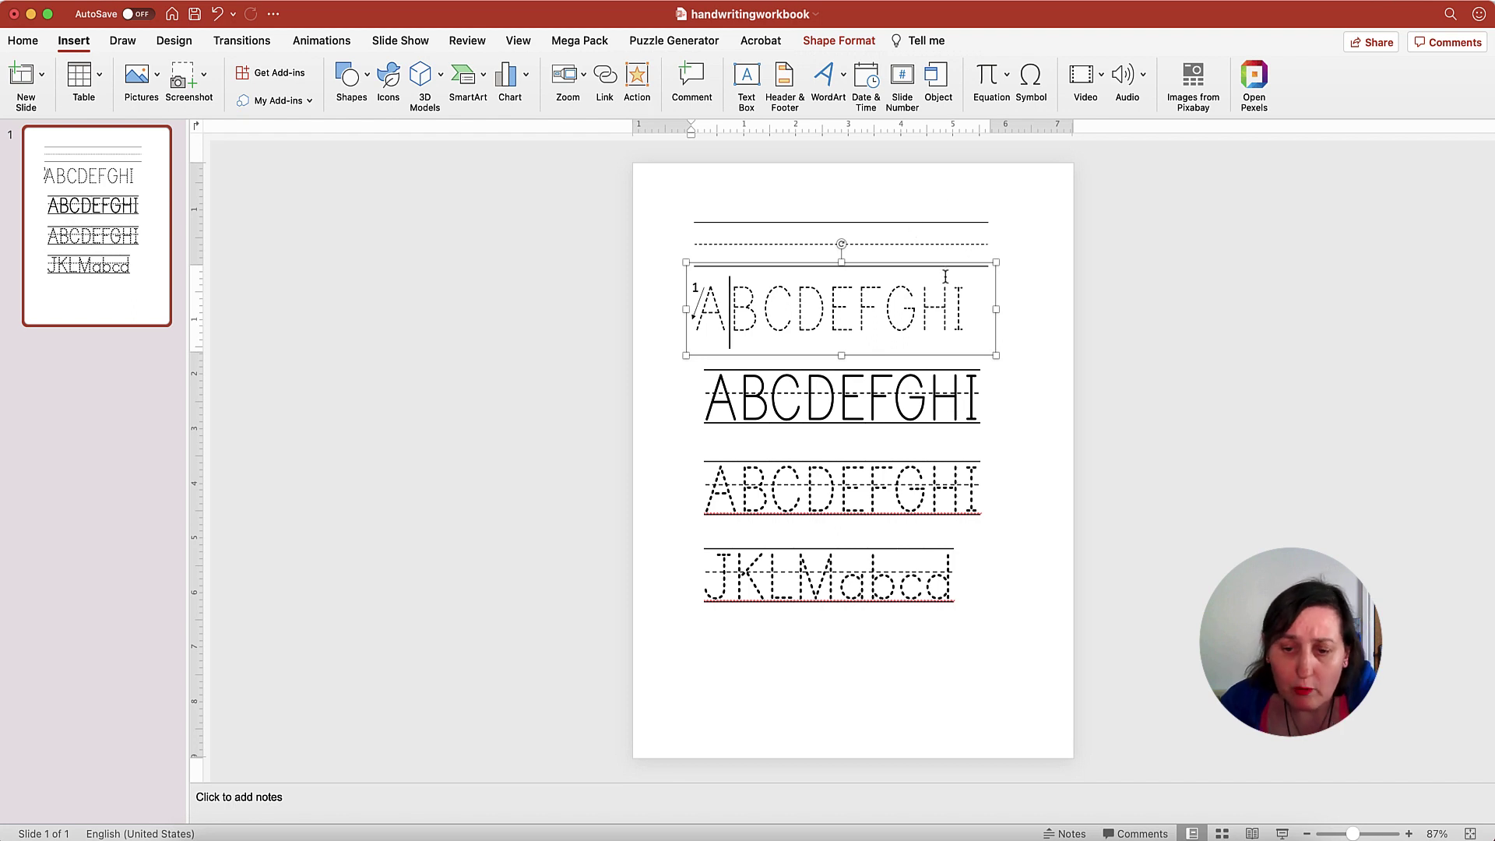
click(964, 222)
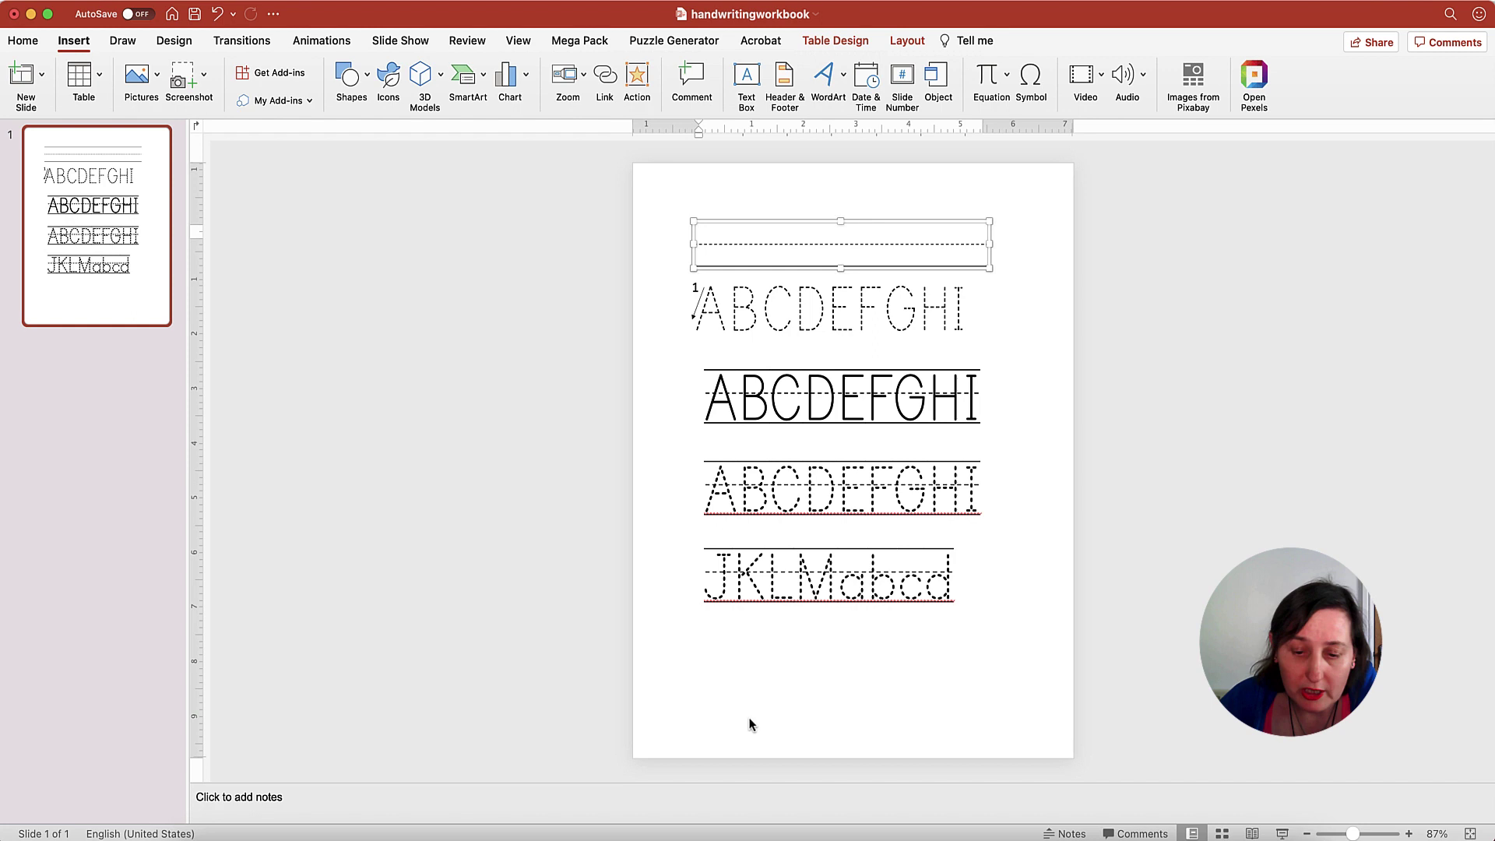
Insert a one-column, two-row table below the JKLMabcd row and remove its fill.
click(82, 78)
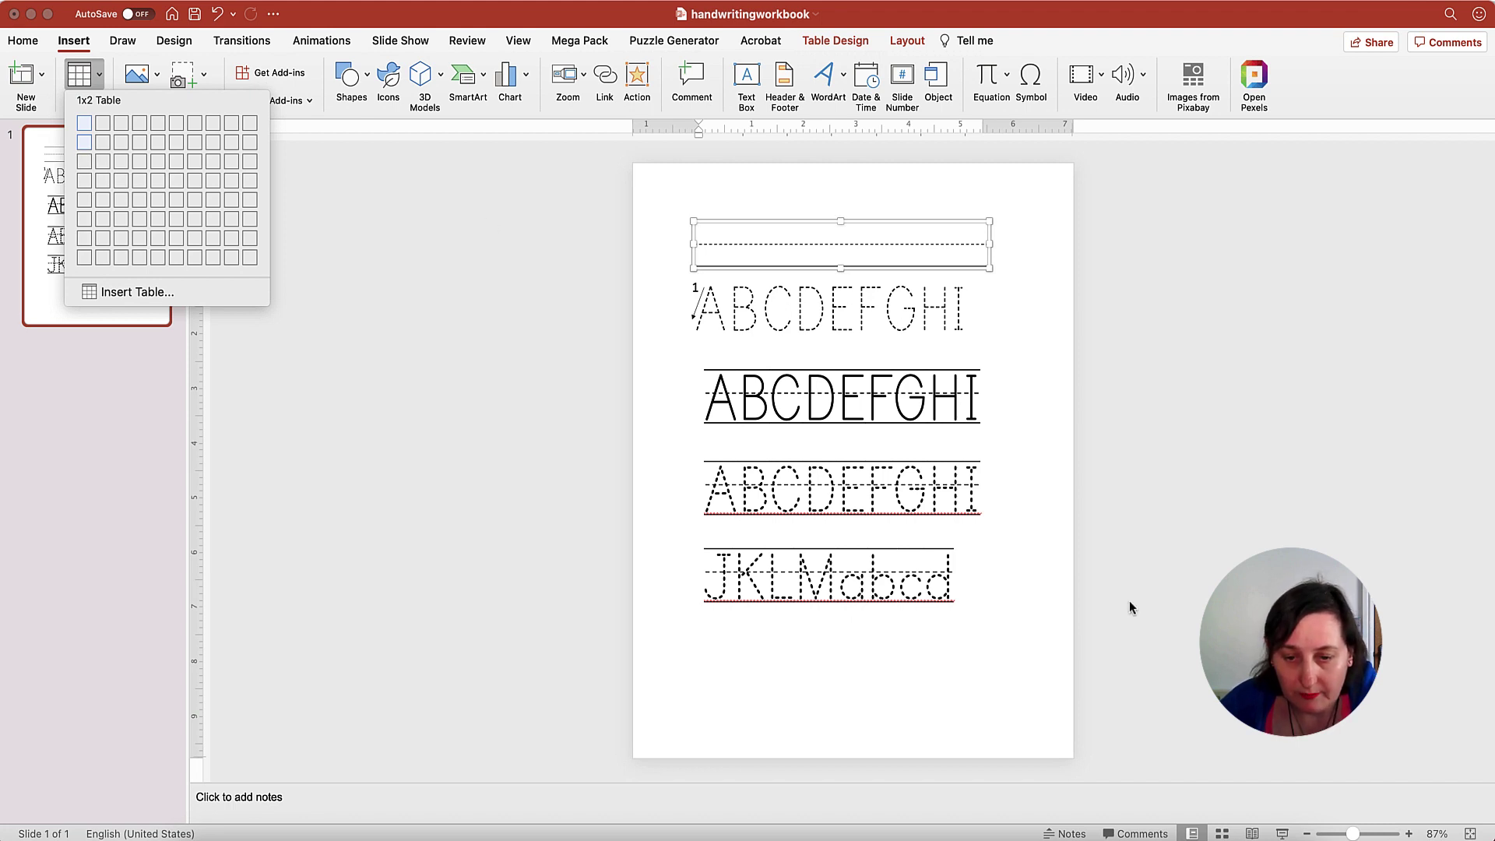
key(Return)
drag(936, 361, 926, 637)
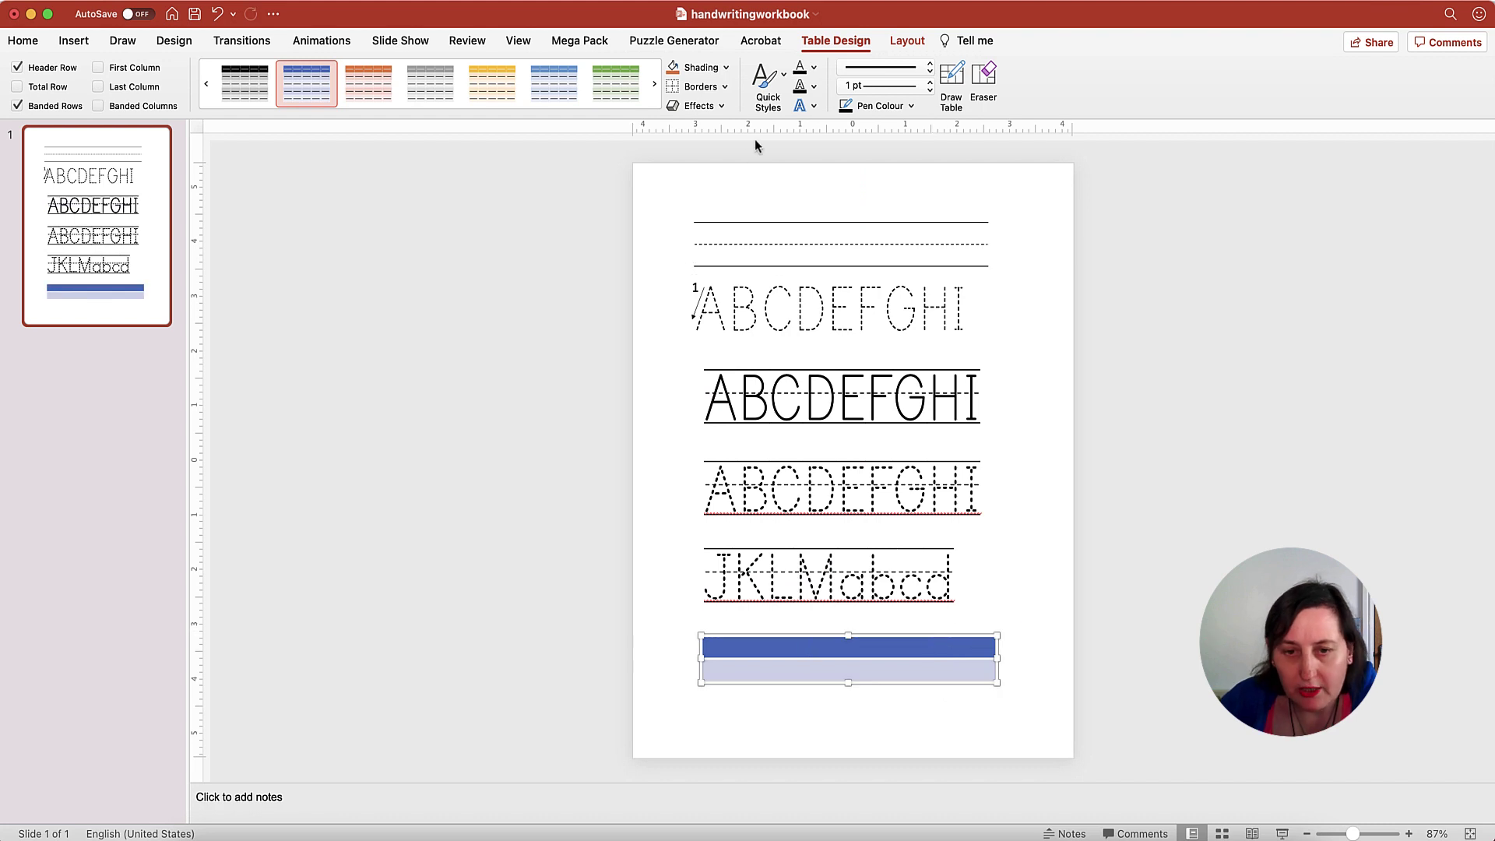
click(725, 68)
click(706, 97)
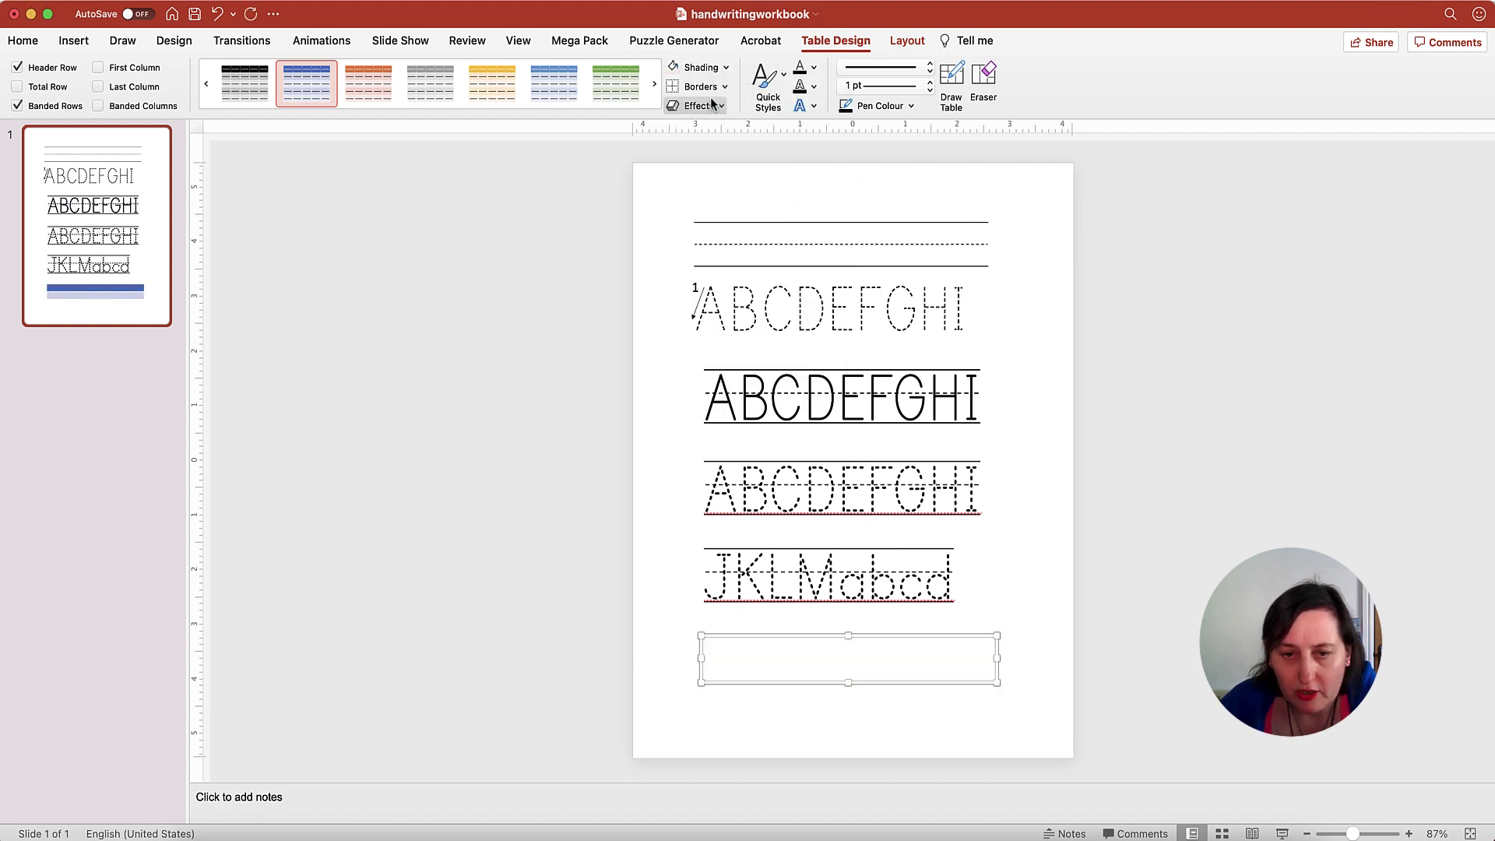
Give the table solid top and bottom borders and a dashed midline between its rows.
click(725, 87)
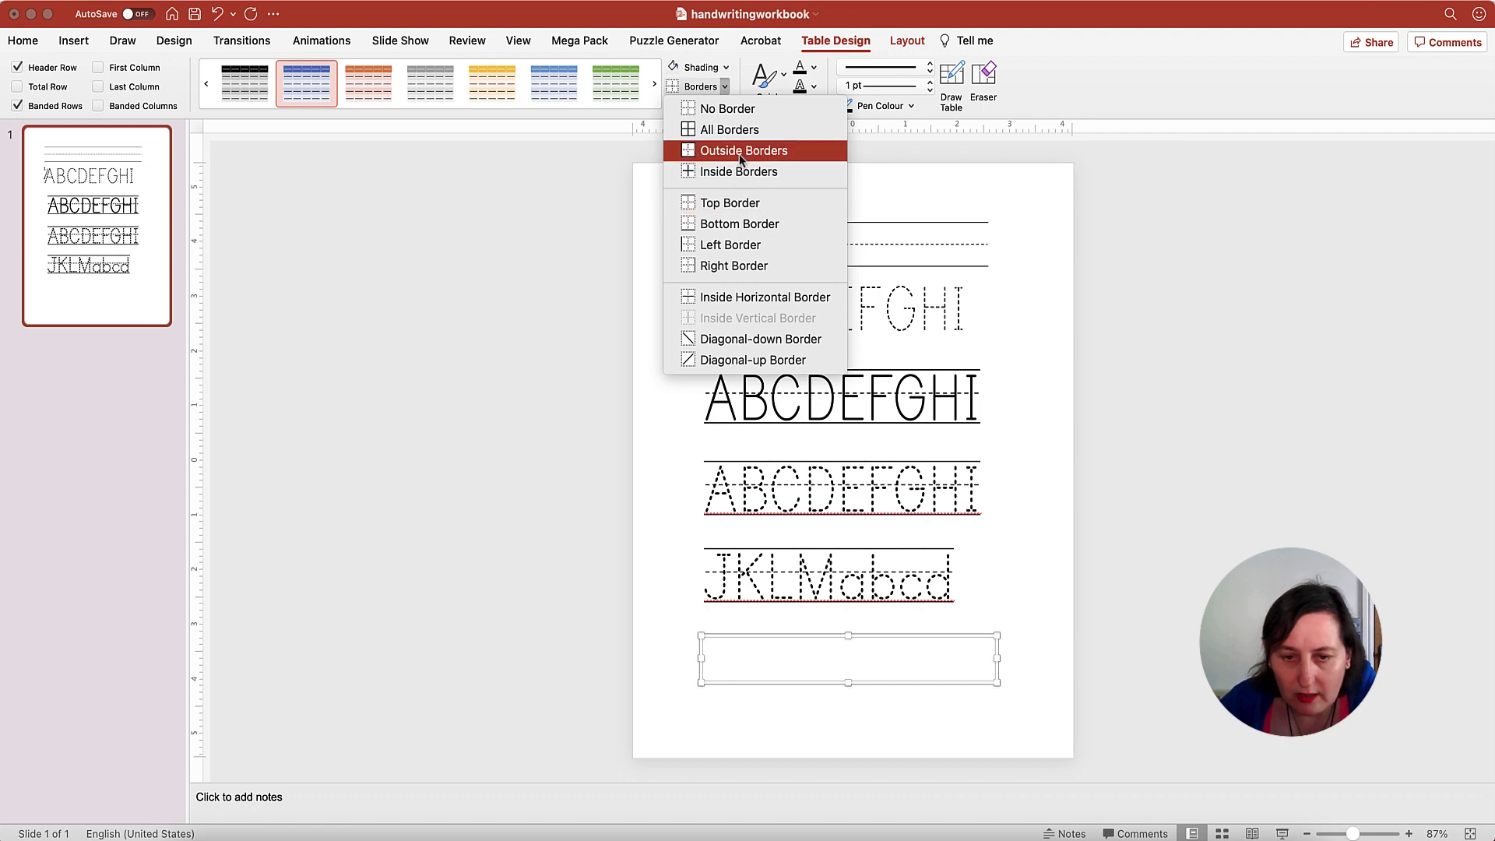
click(731, 203)
click(725, 87)
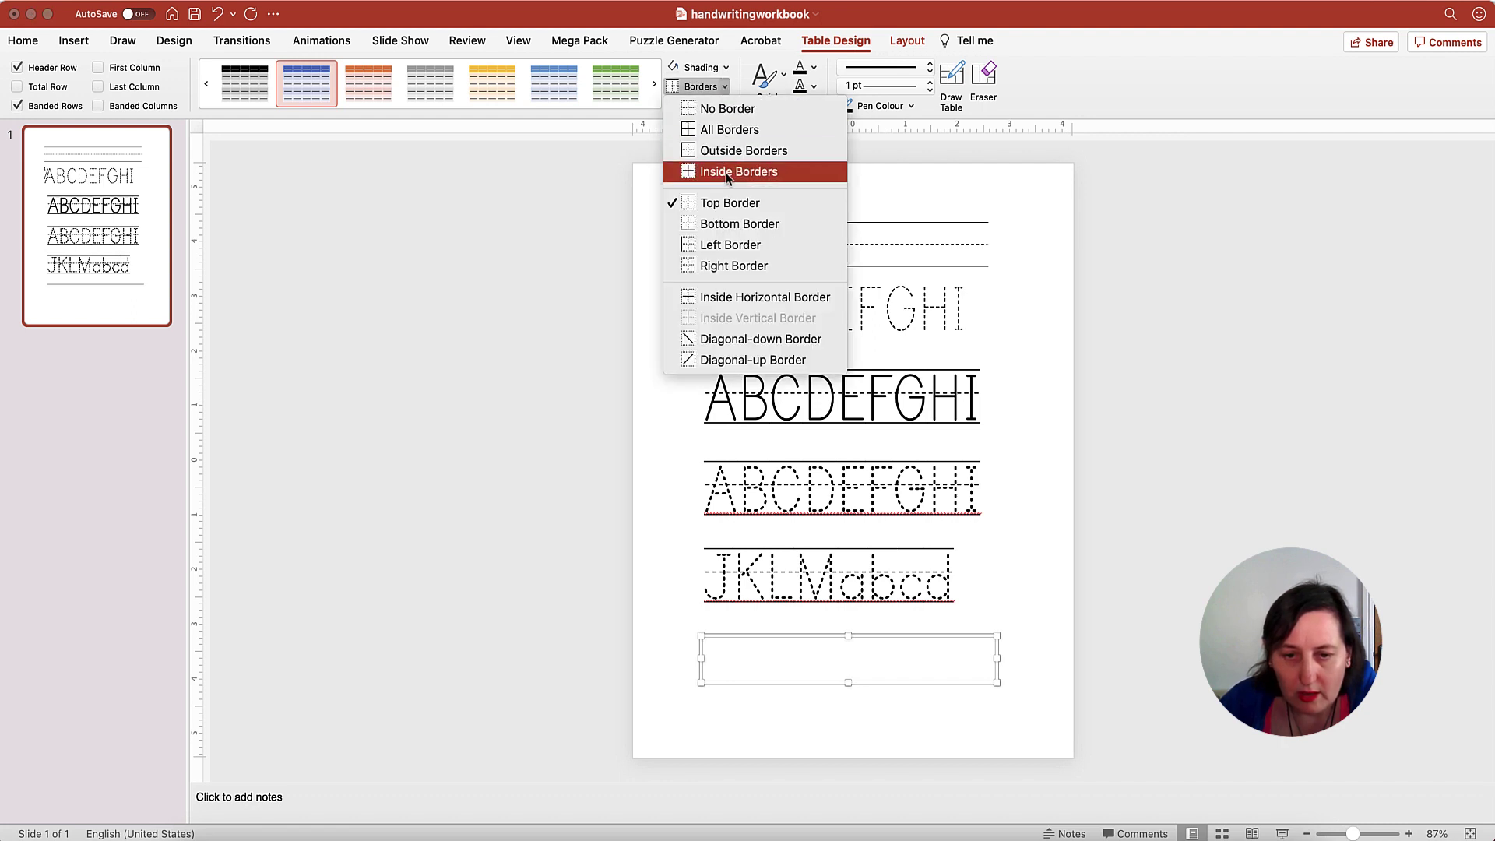
click(734, 223)
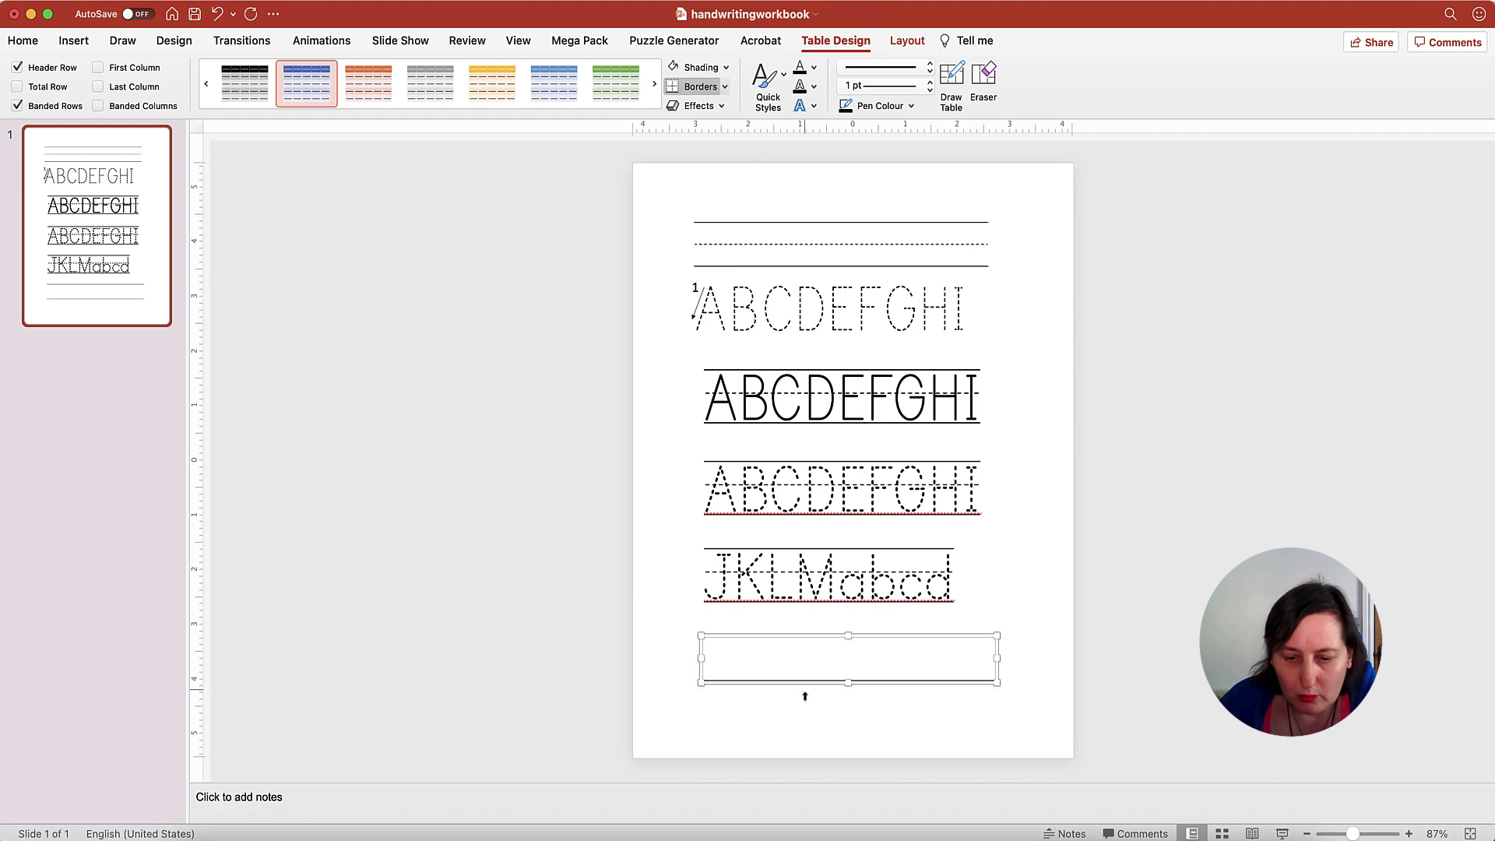
click(793, 651)
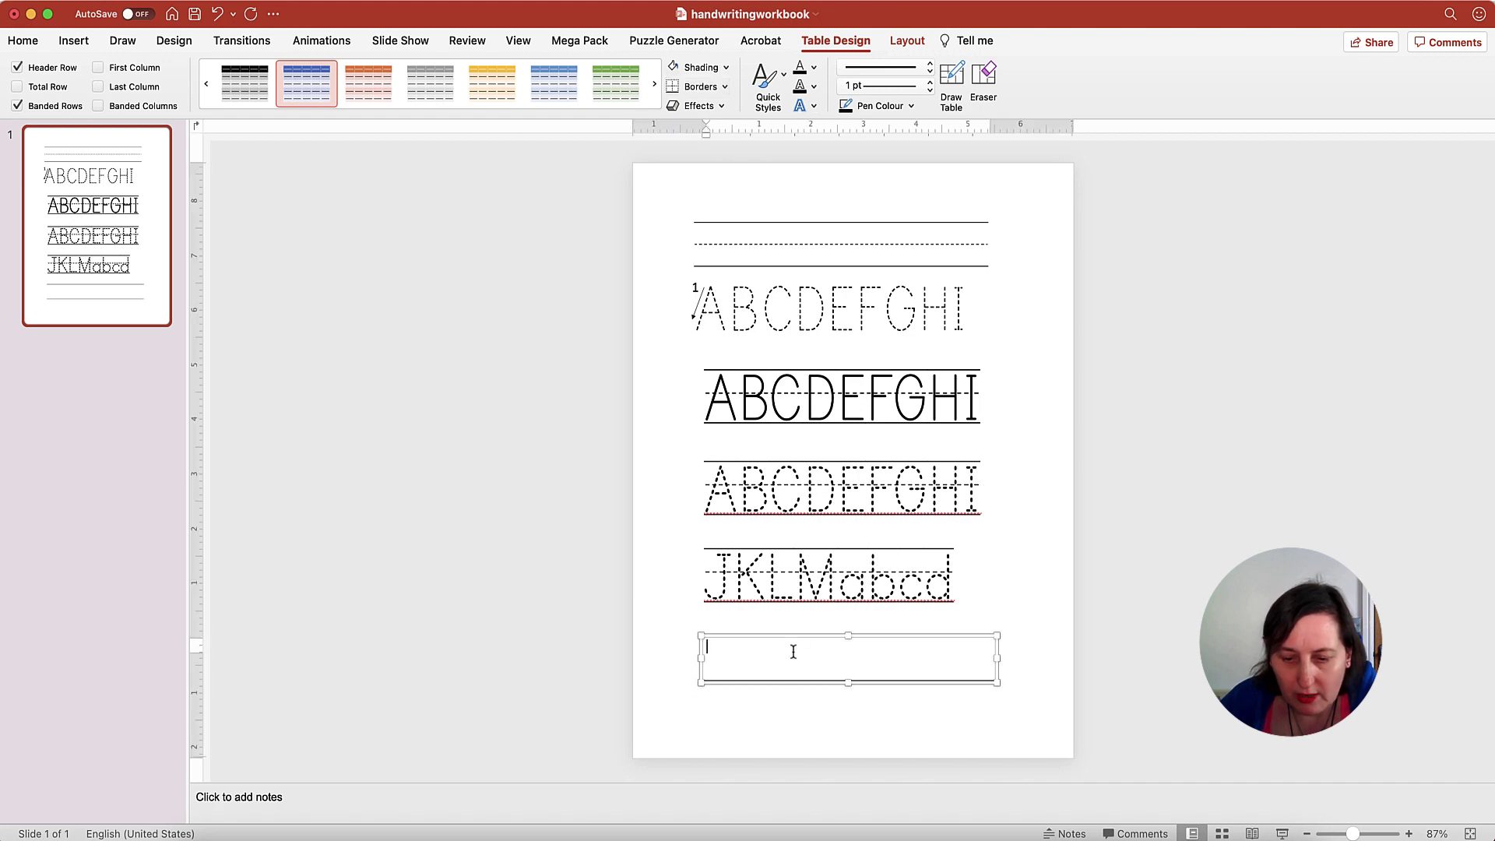
click(929, 69)
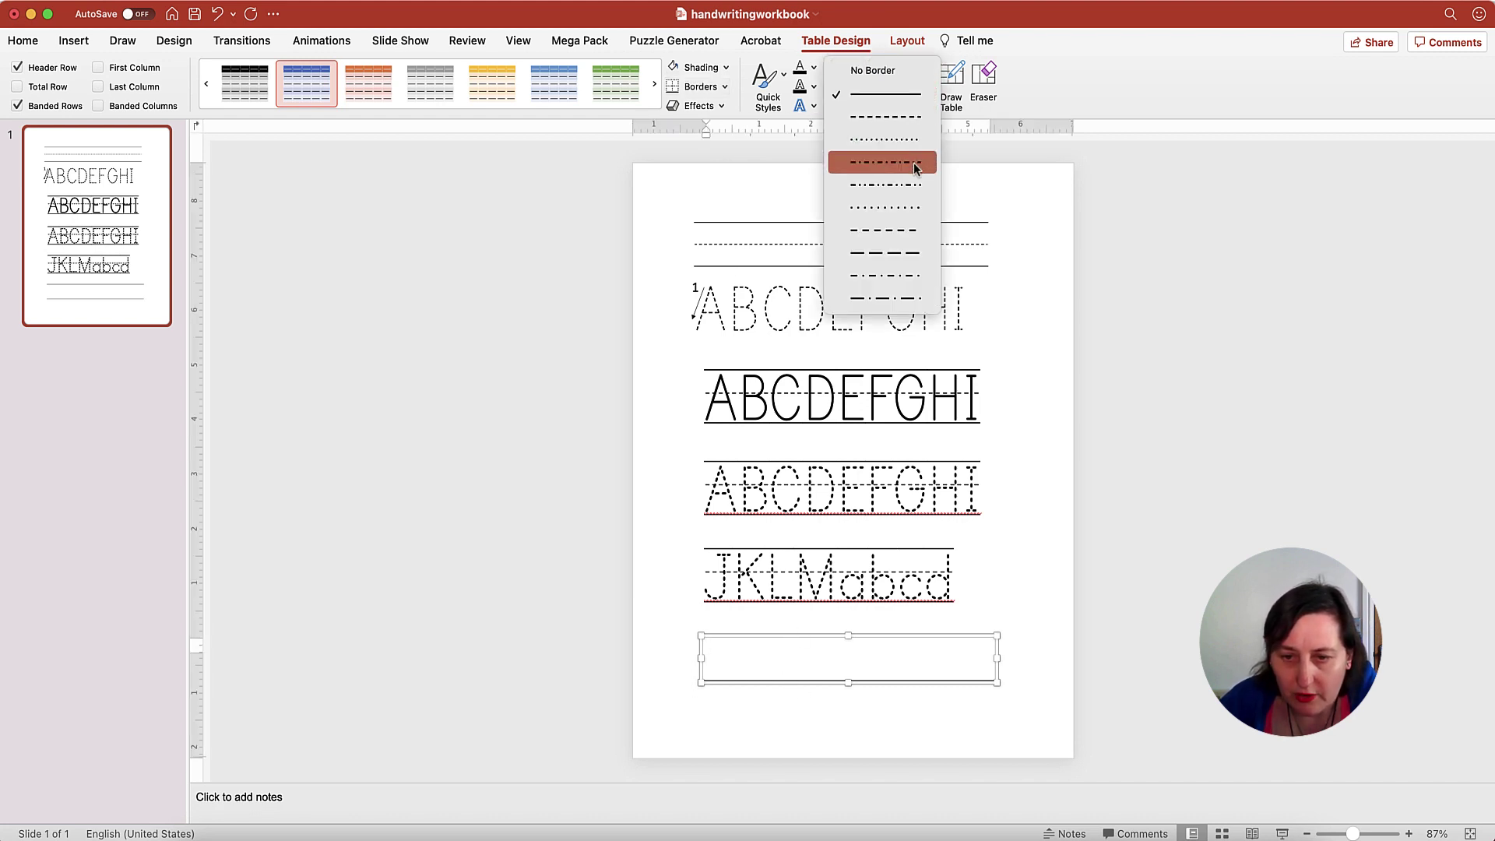
click(911, 234)
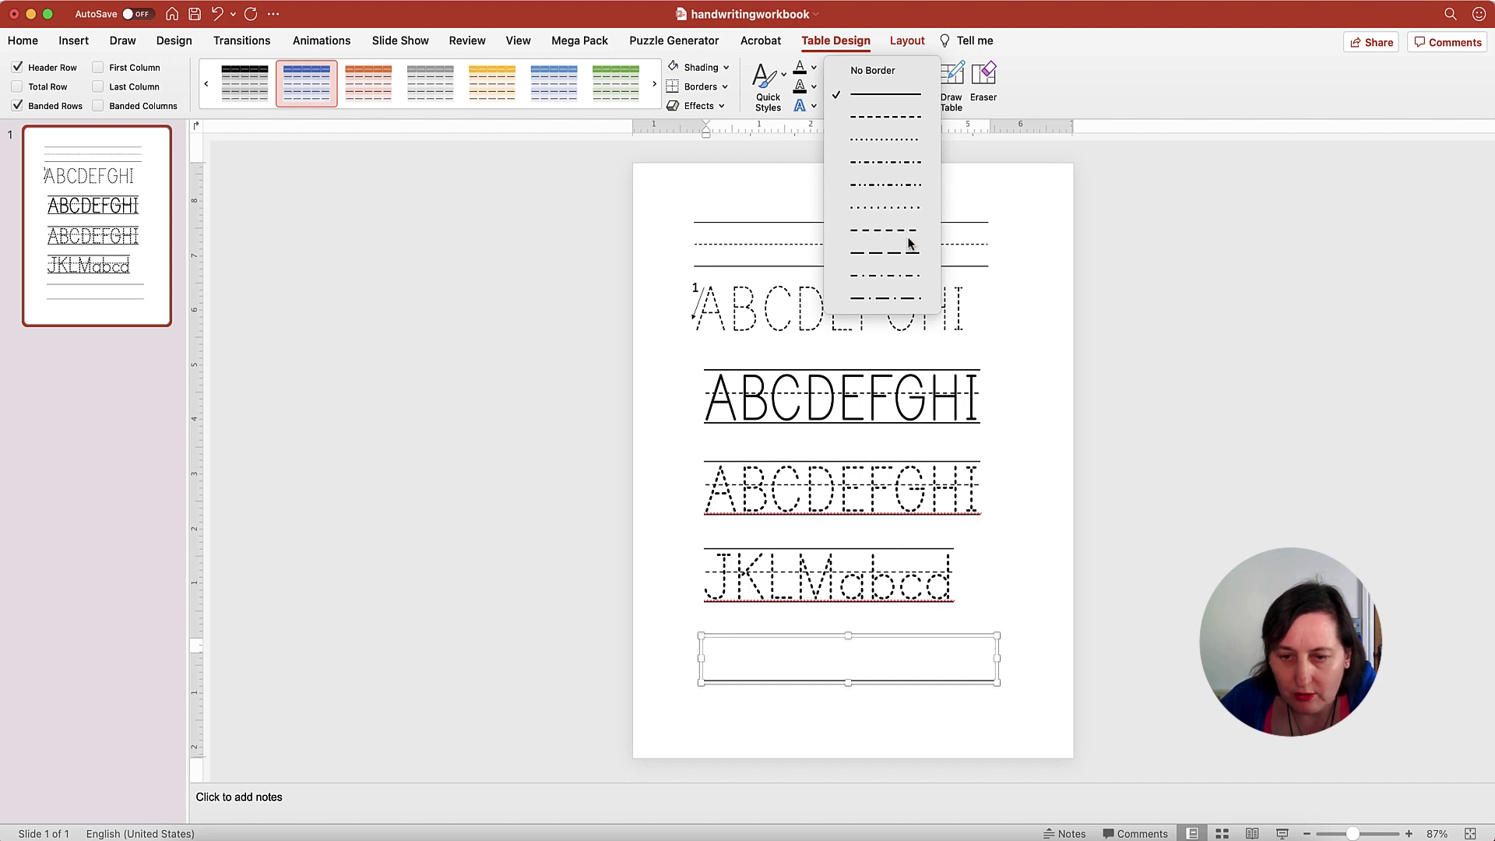
click(724, 86)
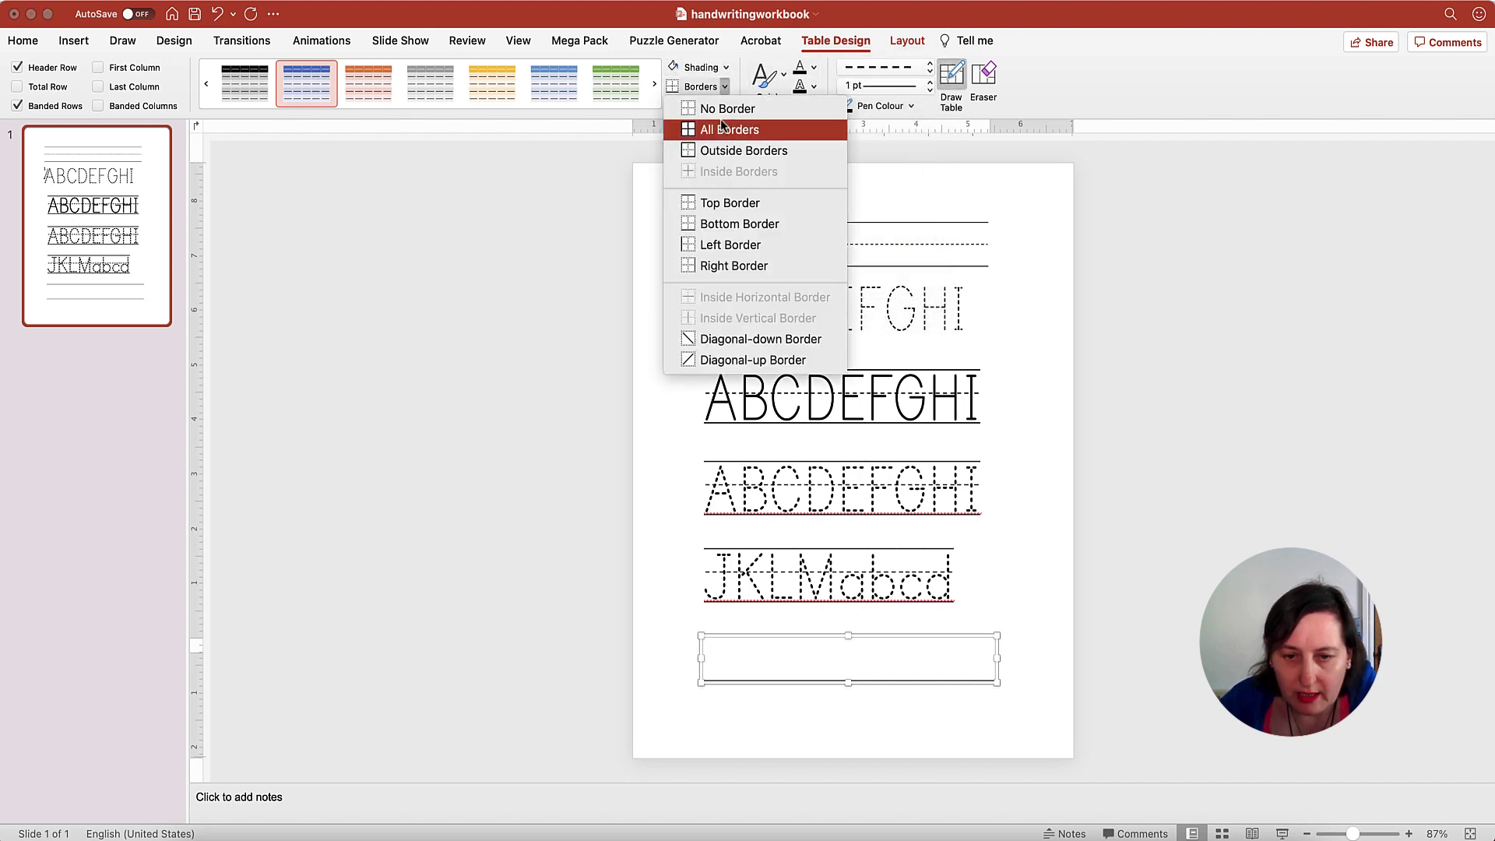
click(730, 226)
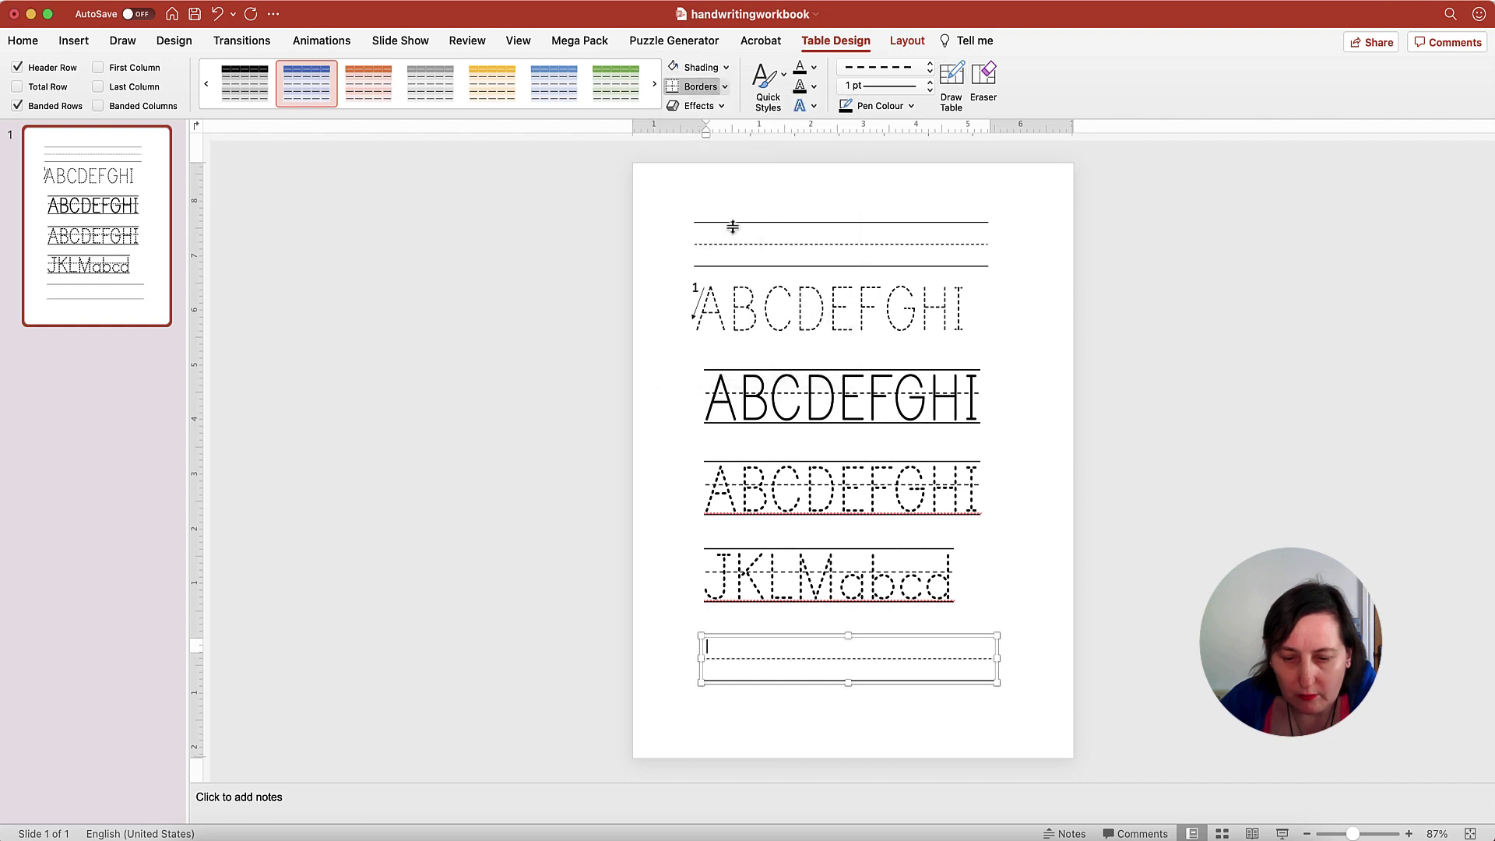
click(1057, 616)
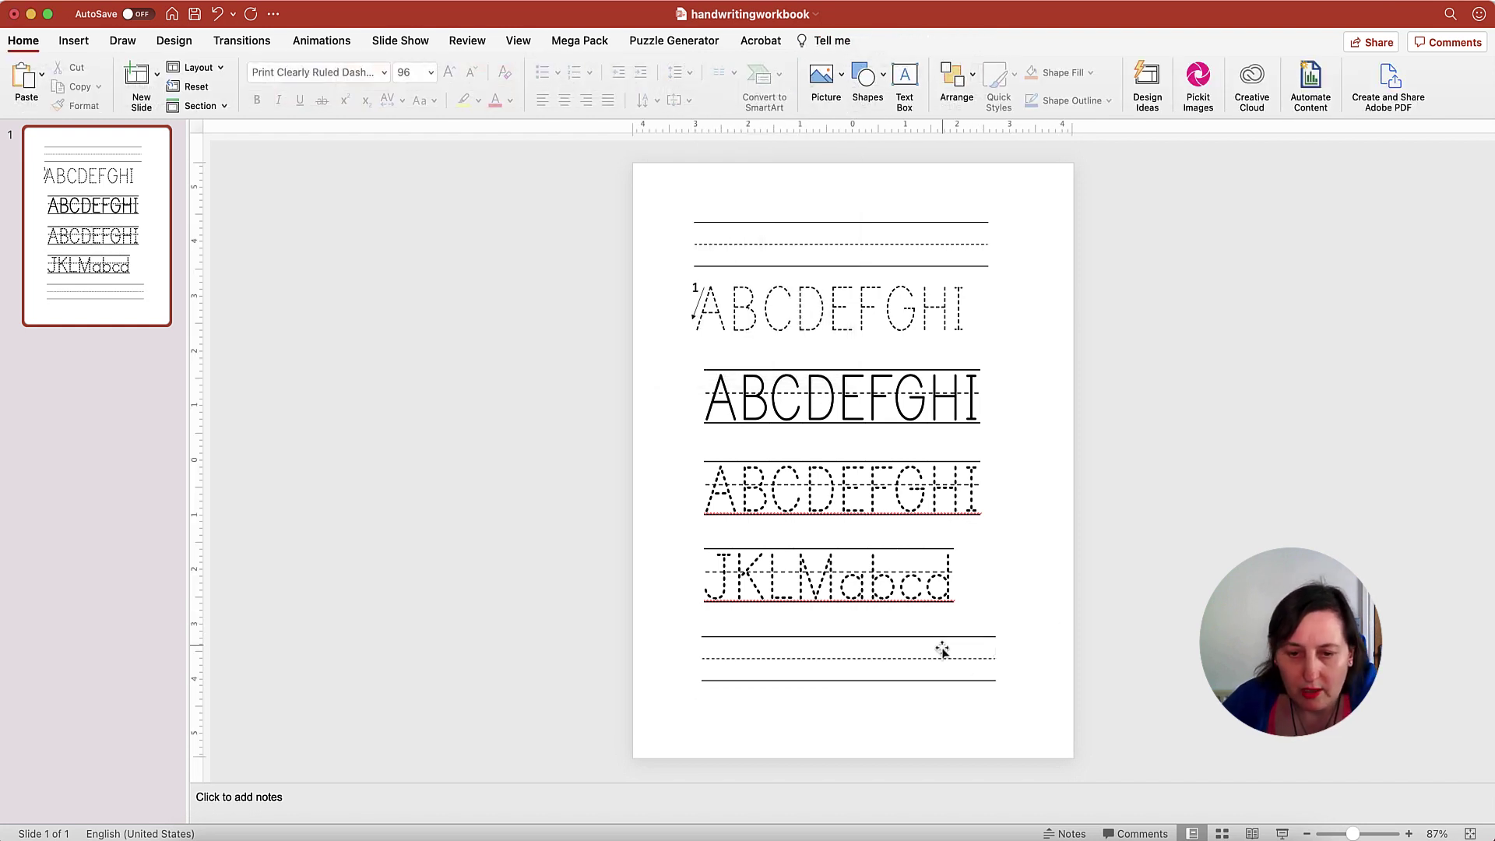
Add a text box containing the letter B on the new guide lines.
click(69, 42)
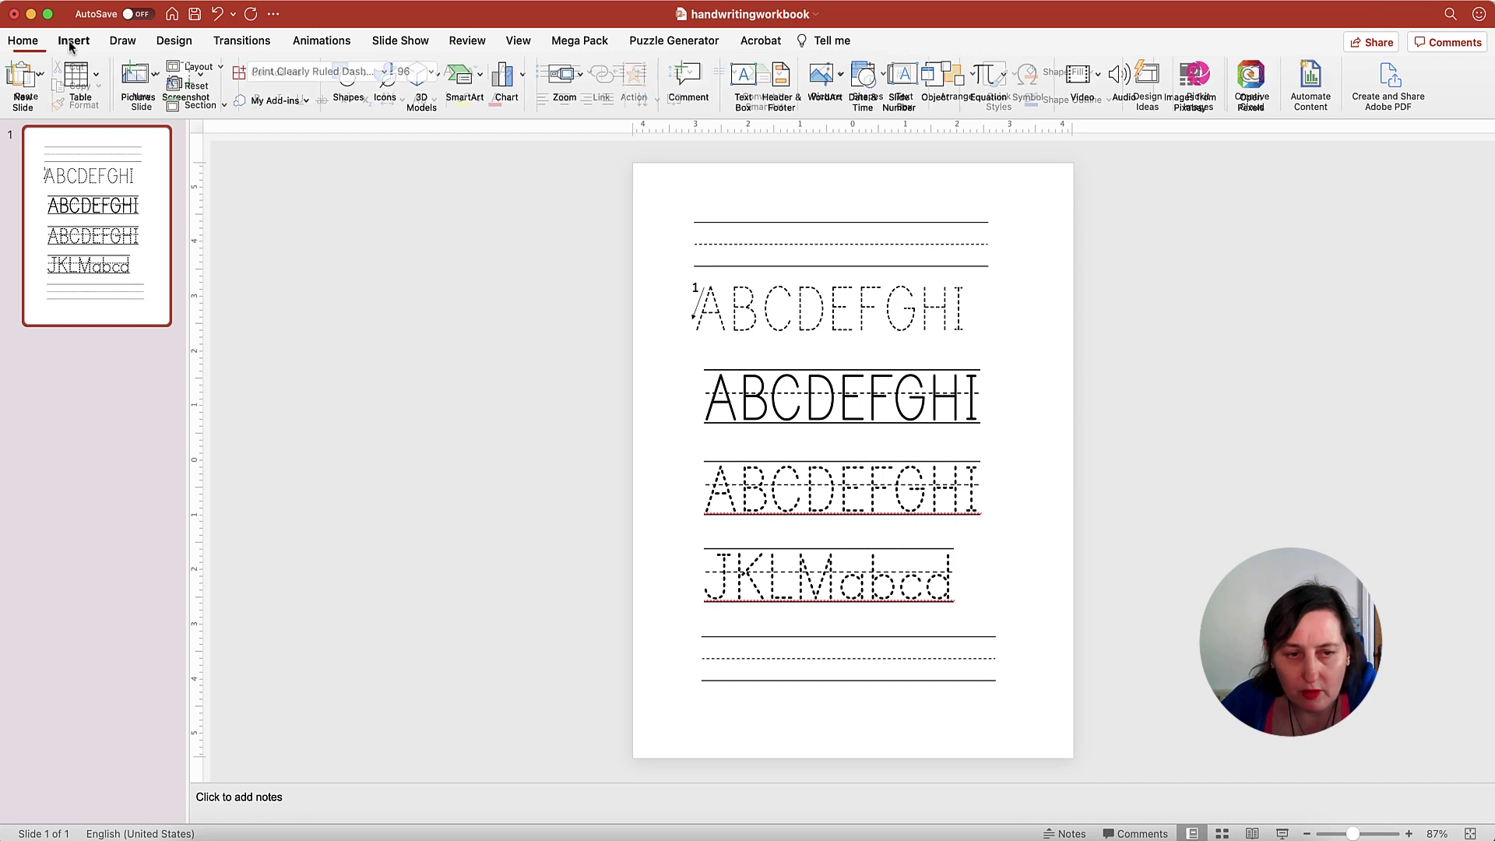
click(754, 90)
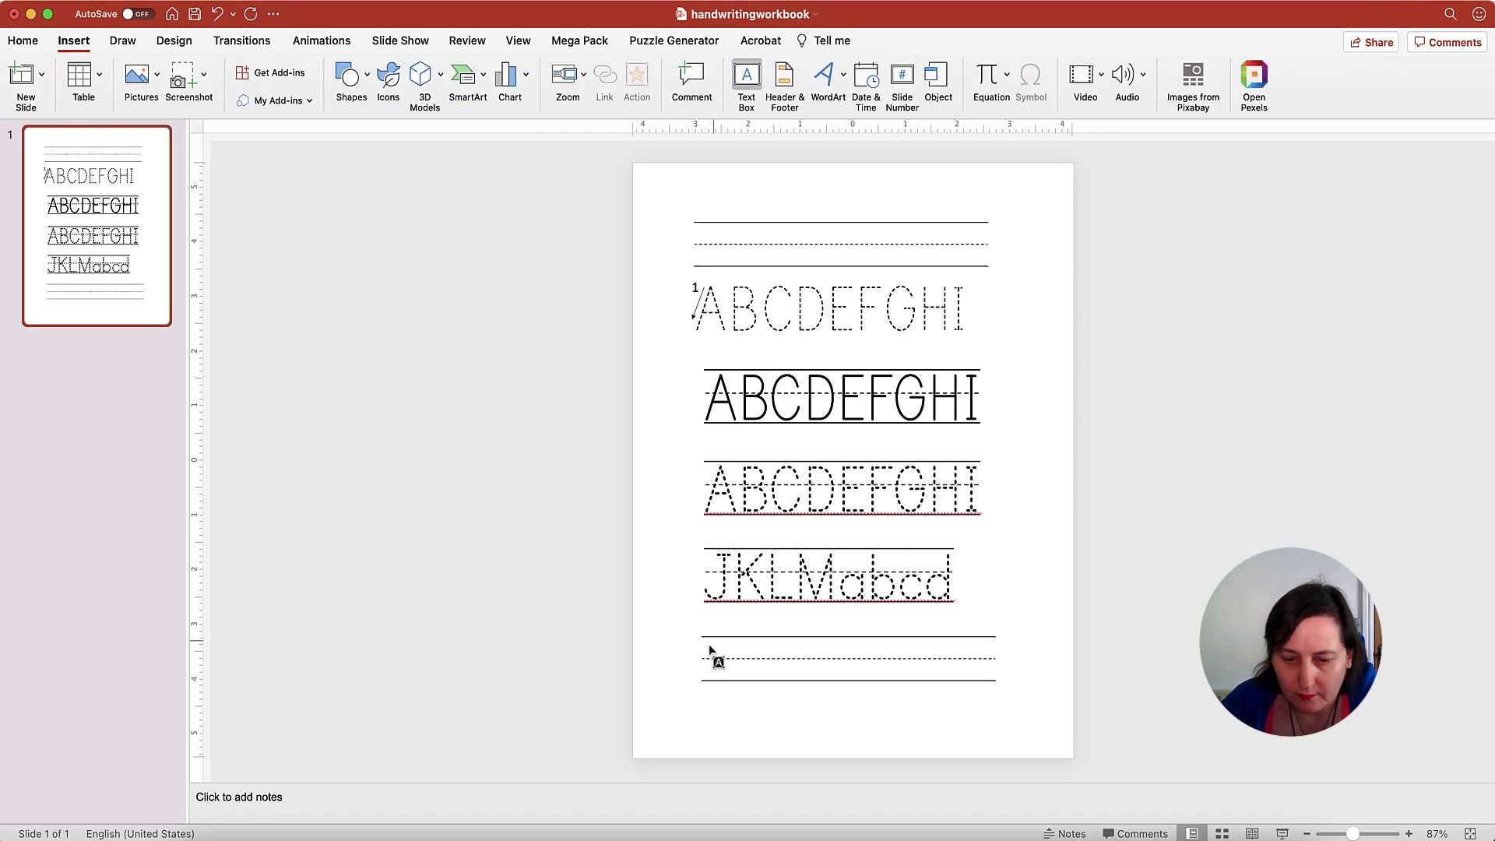
drag(706, 637, 782, 681)
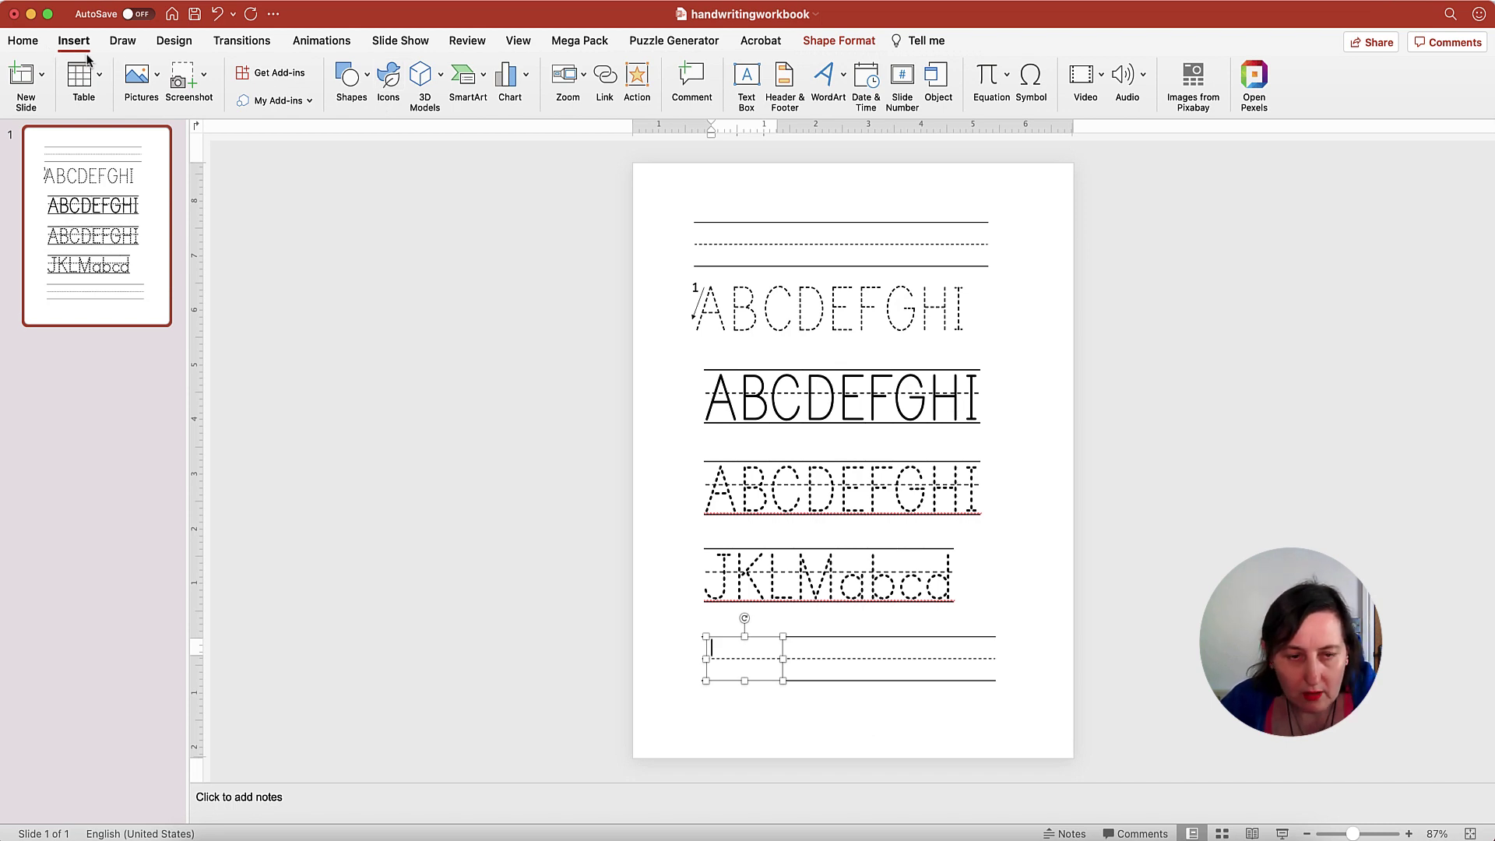
text(B)
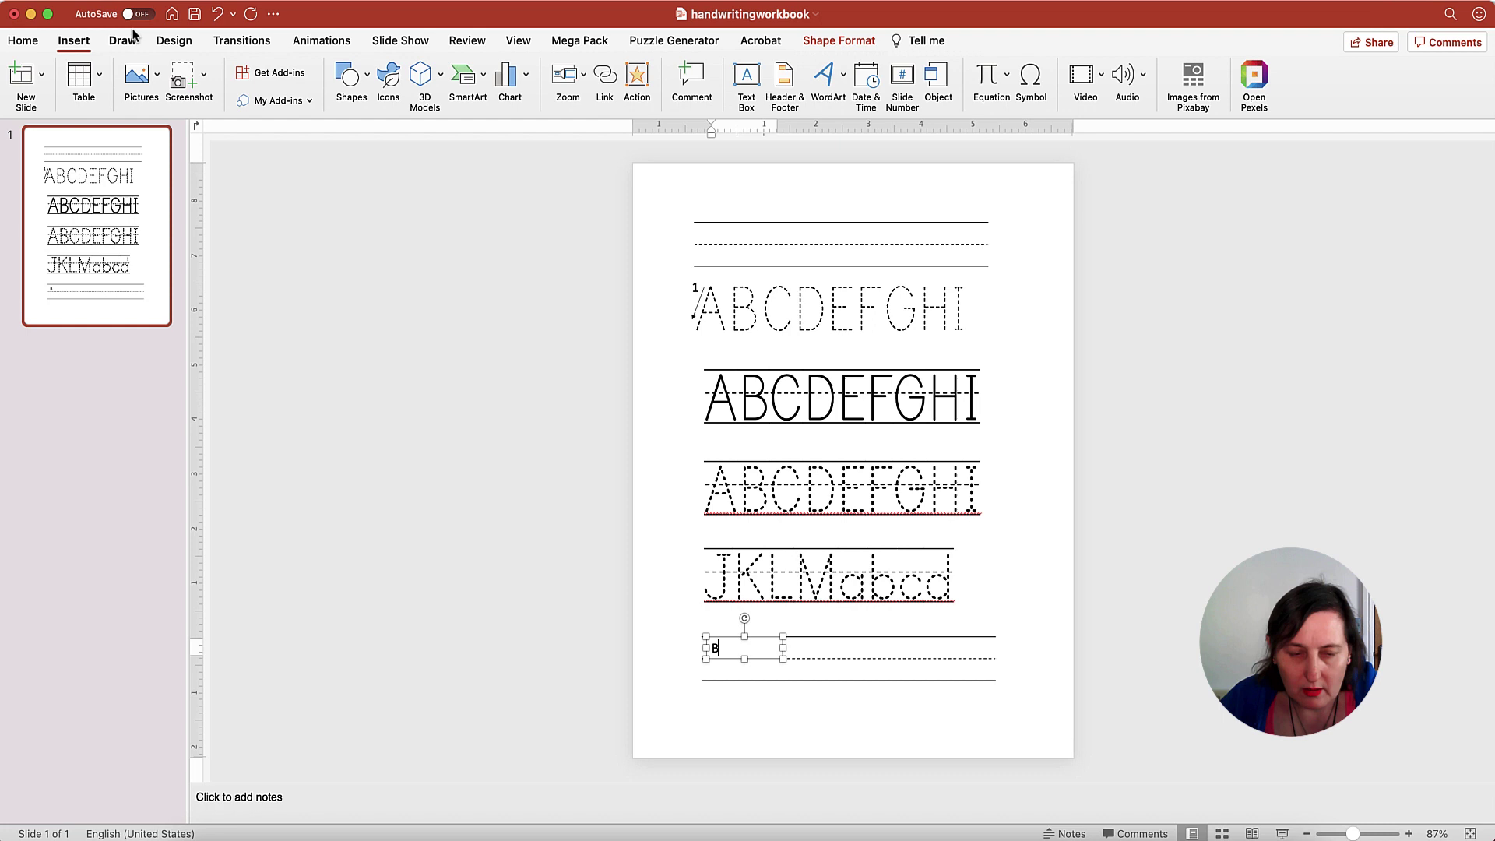
Set the B's font to Print Bold.
click(23, 41)
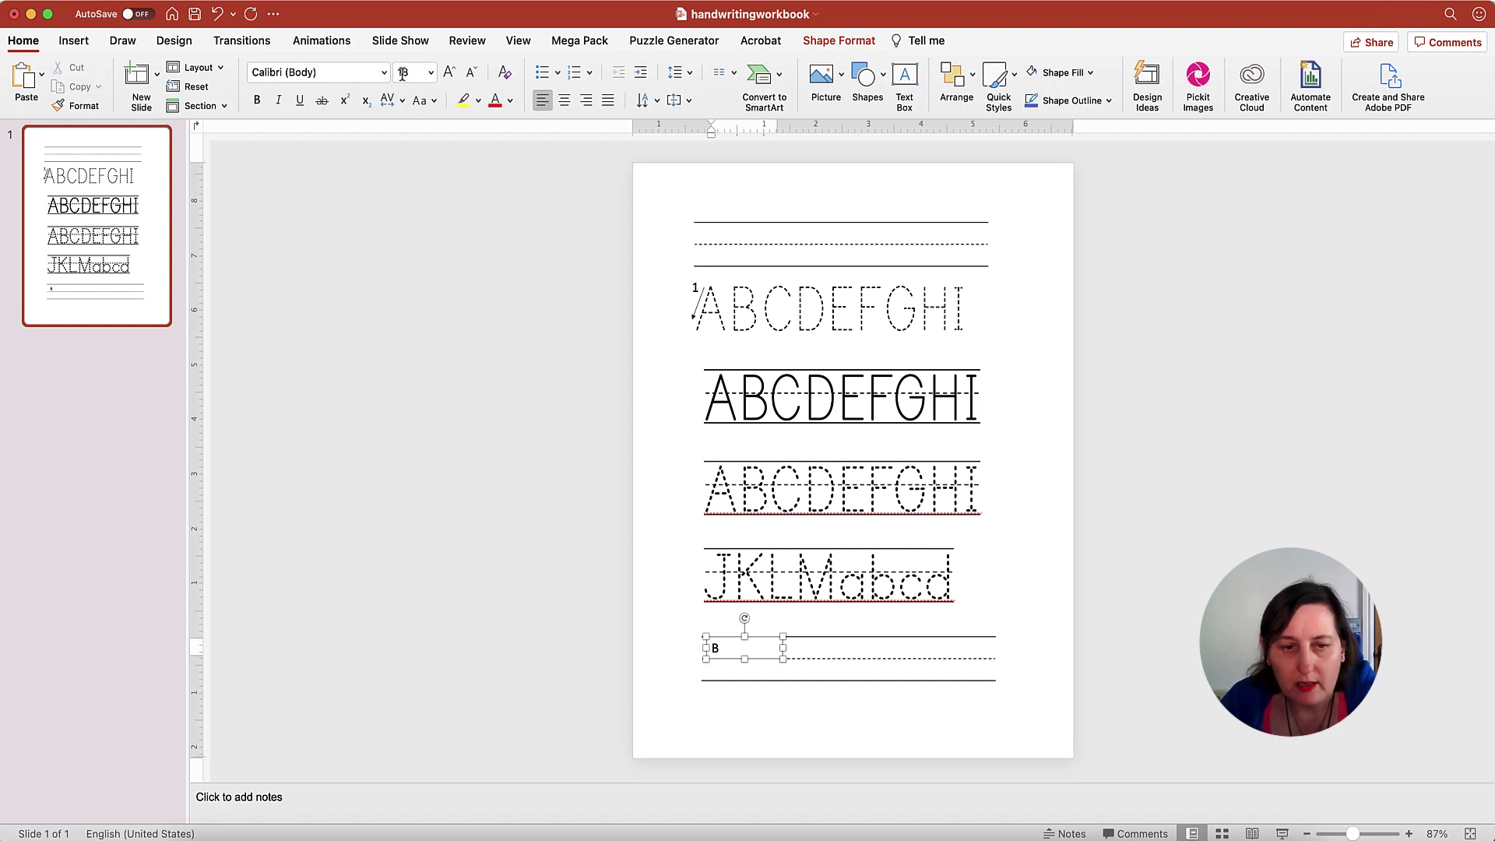
click(316, 71)
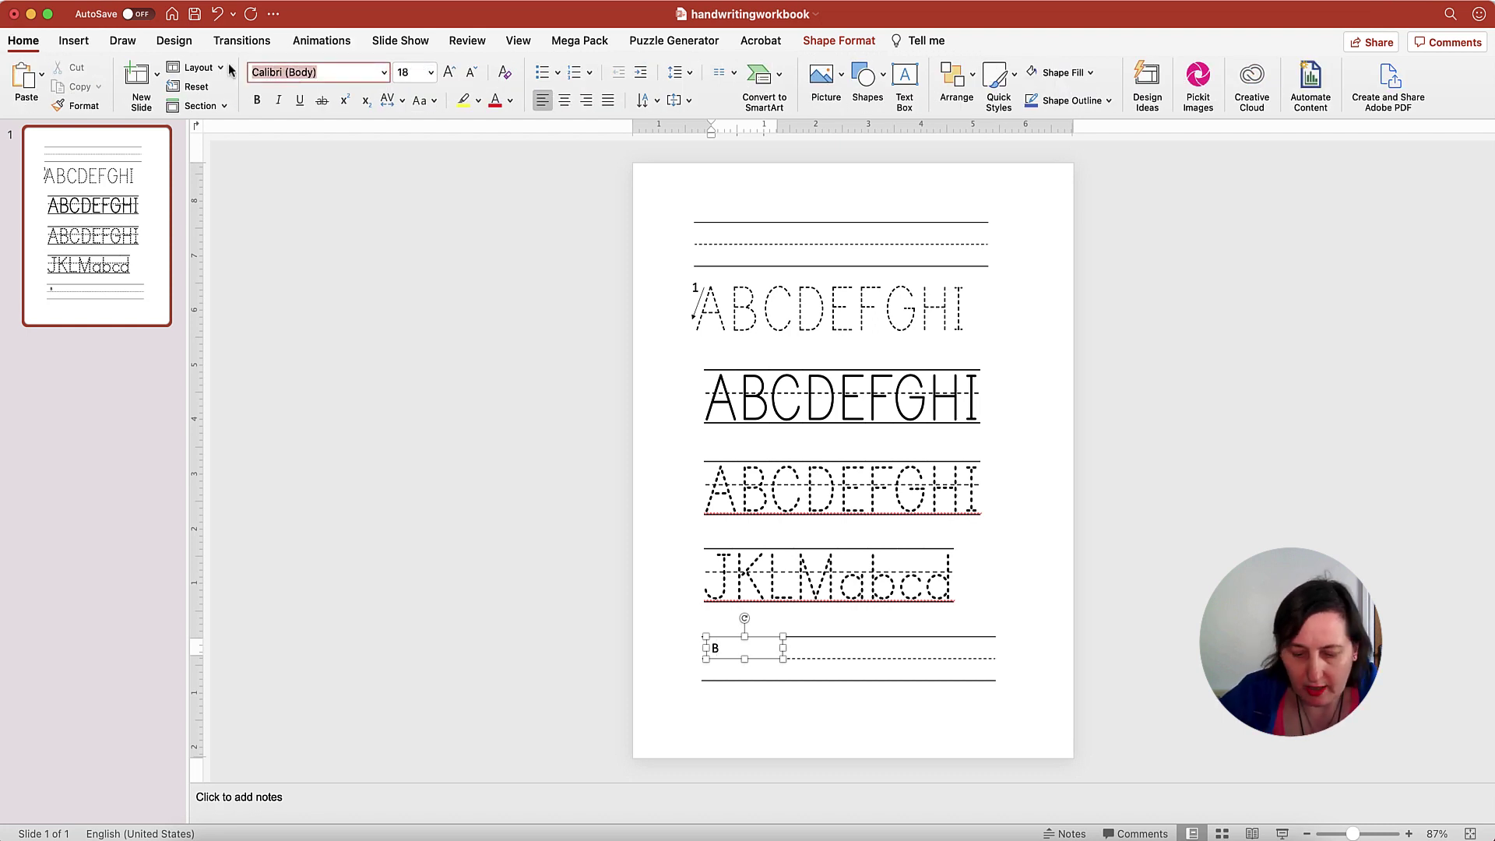
text(Print Bold)
key(Return)
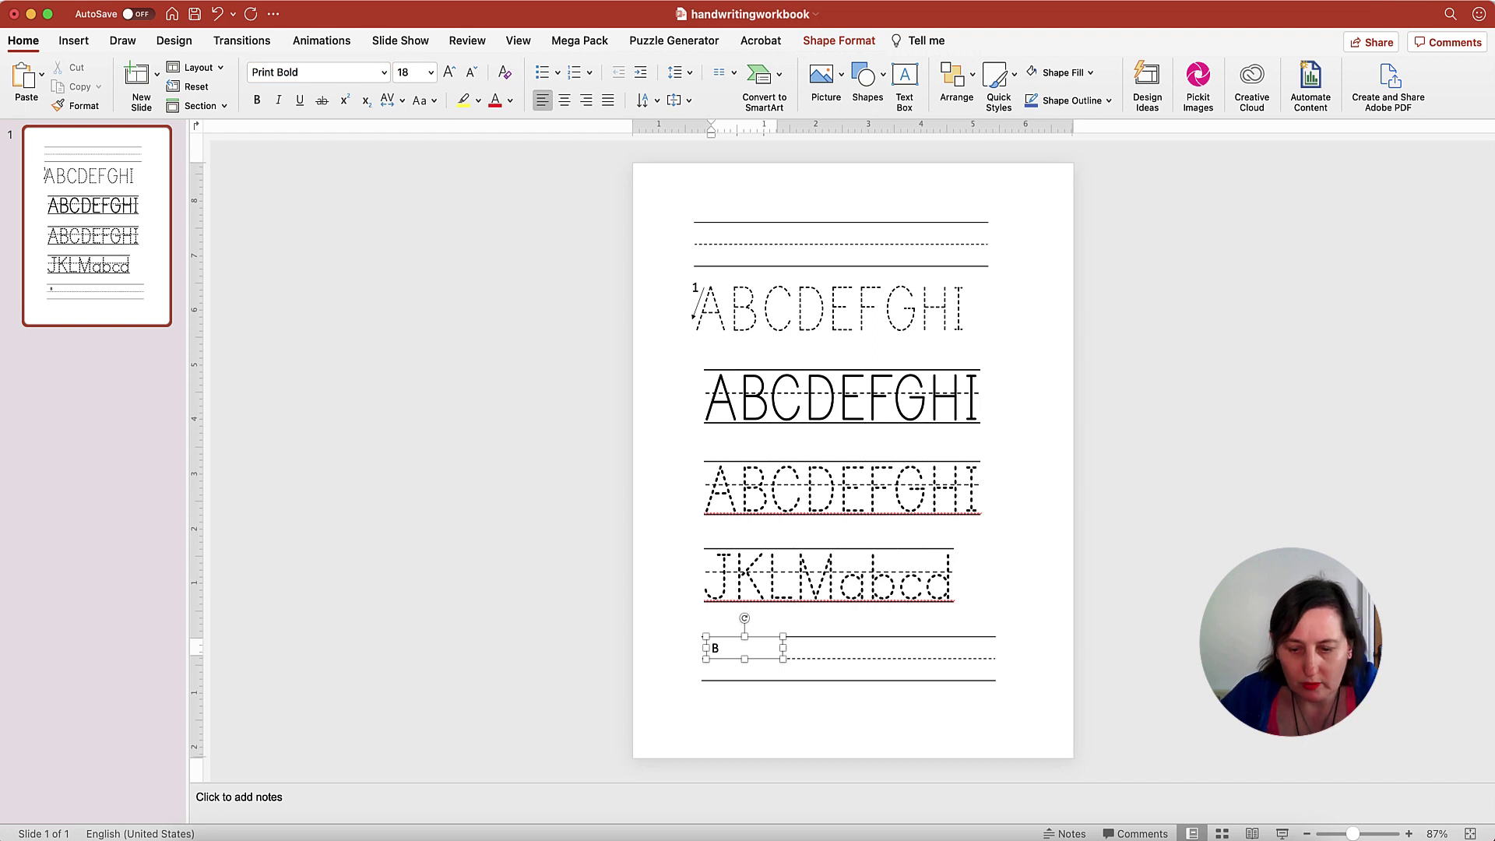
click(374, 162)
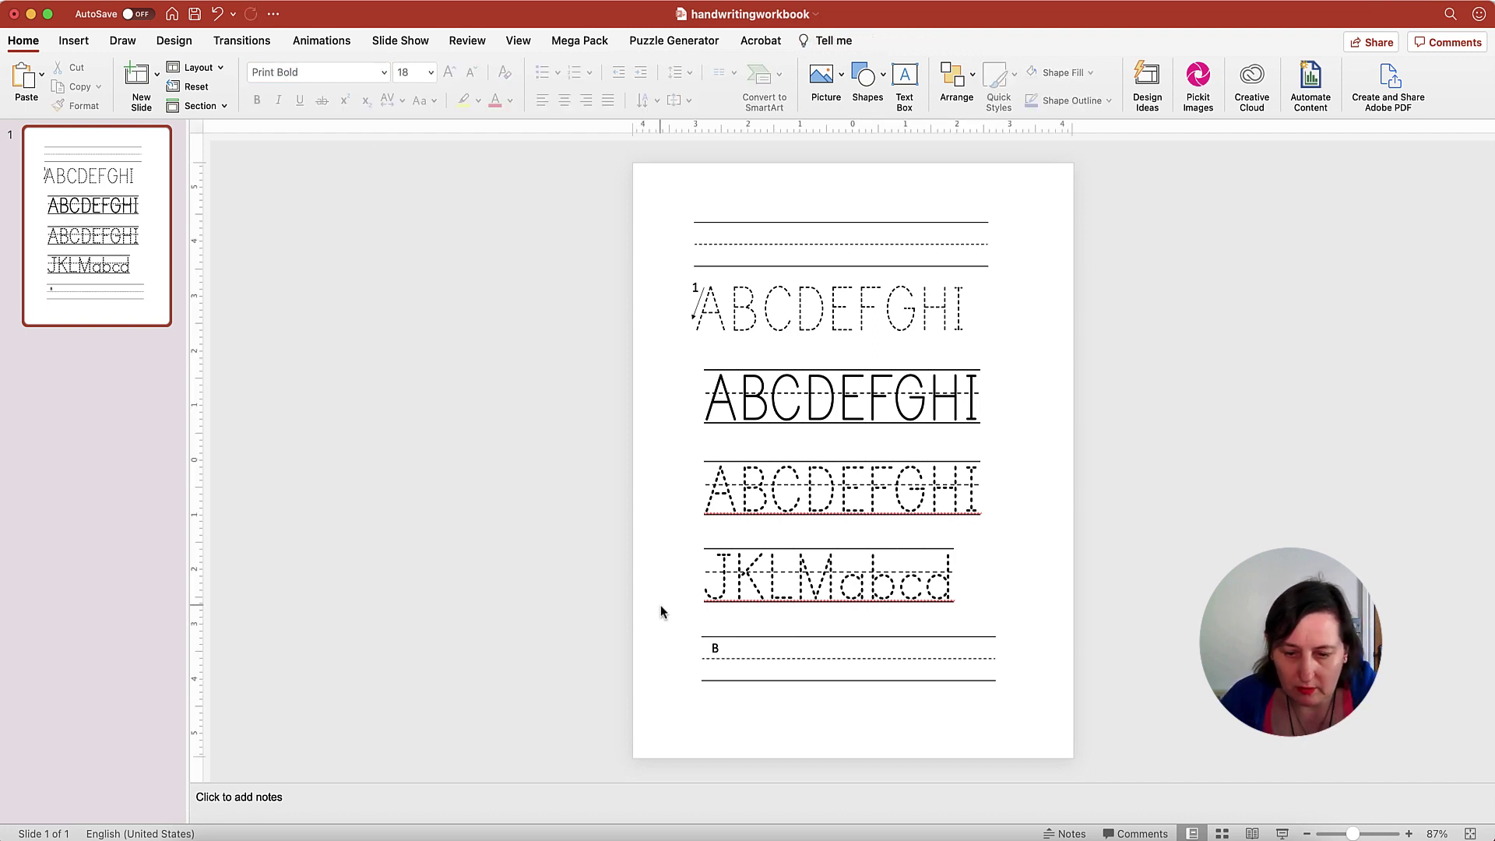
click(713, 648)
click(729, 637)
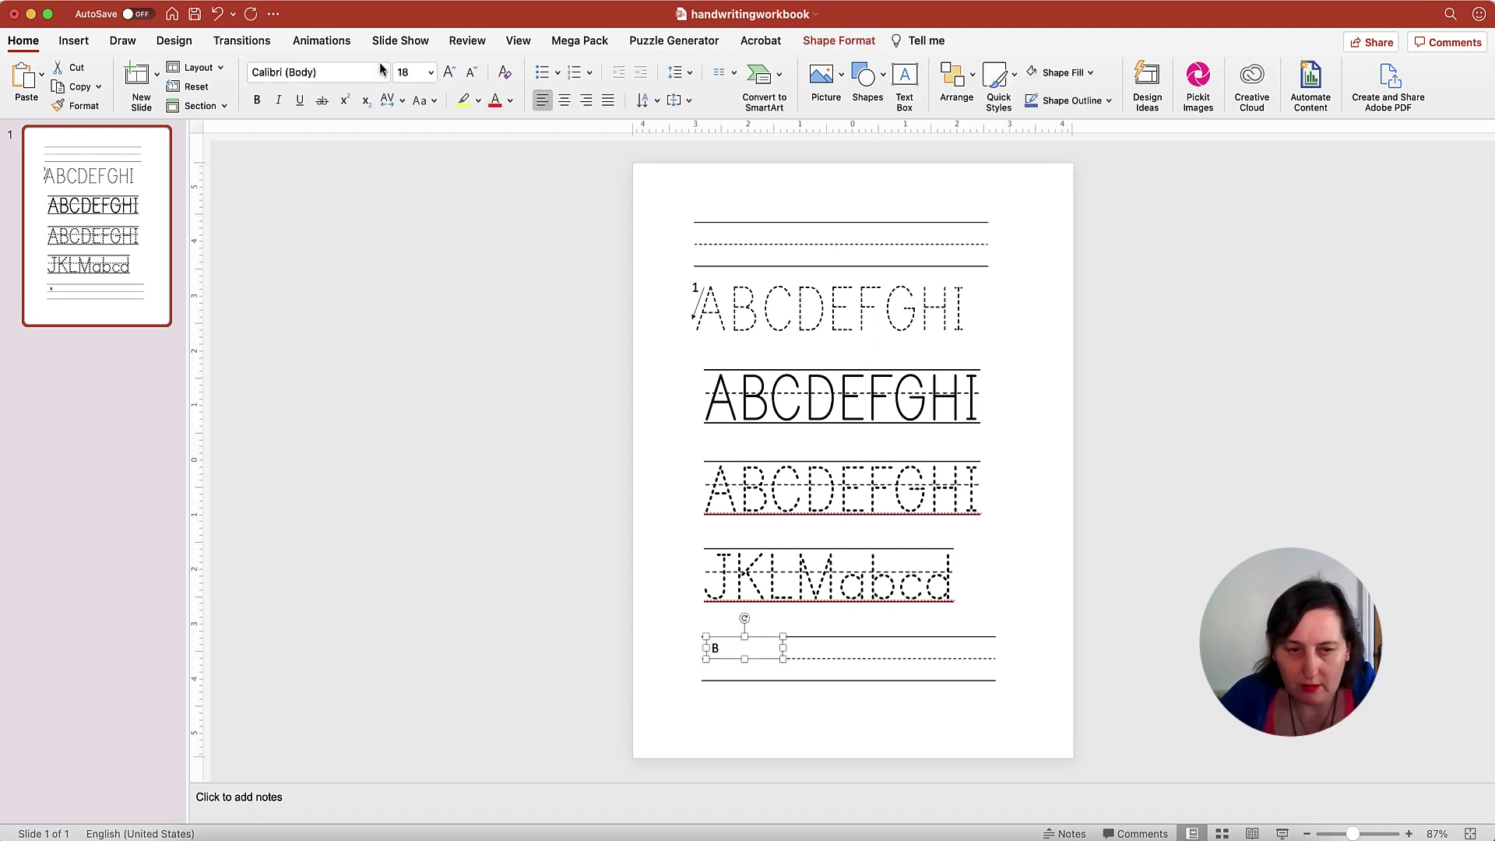
click(321, 77)
text(Pirn)
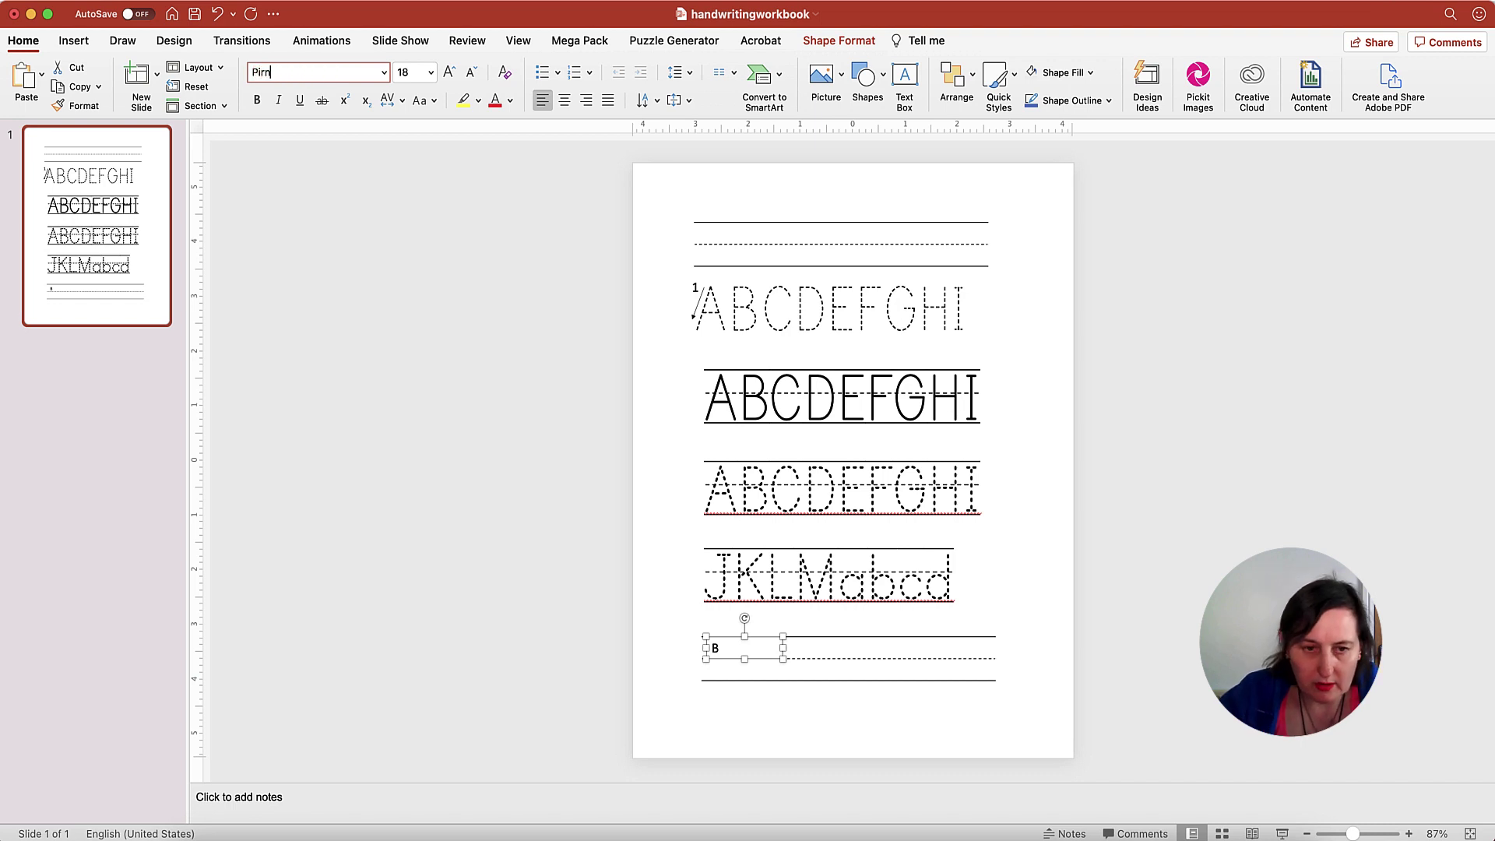
key(BackSpace)
key(BackSpace)
text(rint Bold)
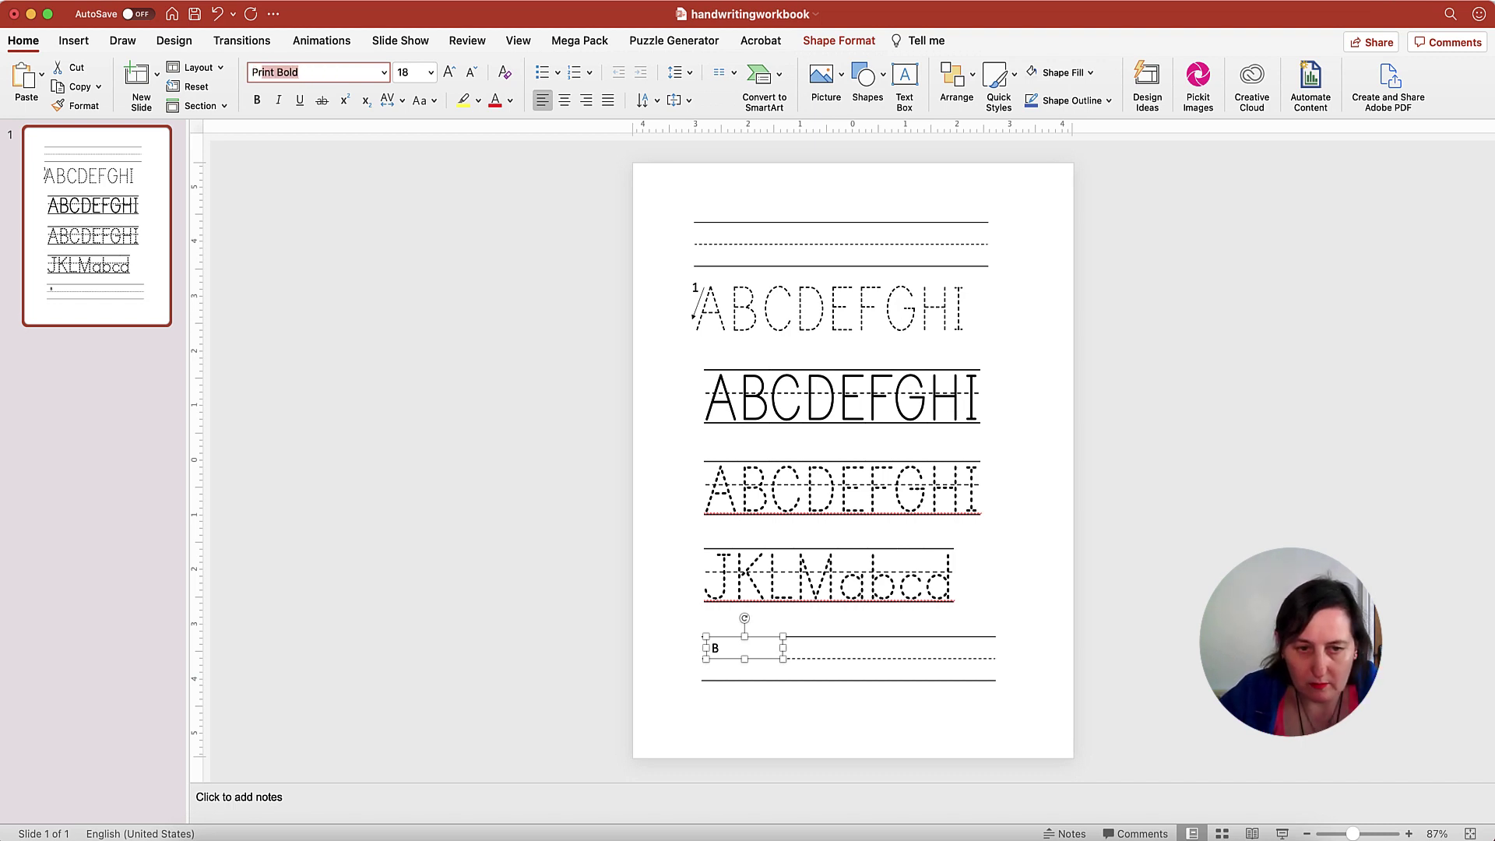
key(Return)
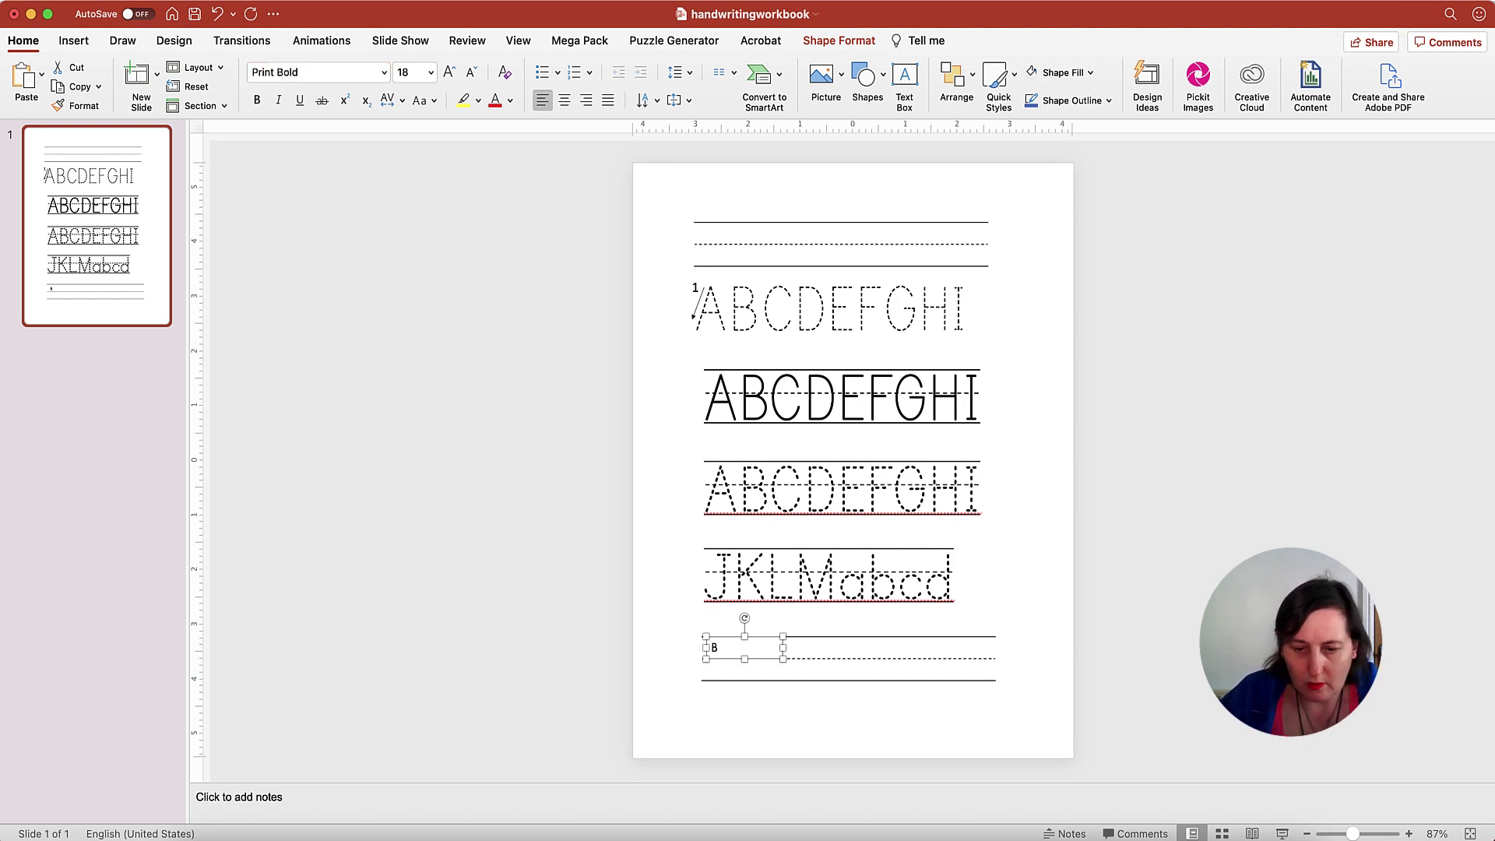
Enlarge the B to size 88 and move it to the start of the guide lines.
click(430, 72)
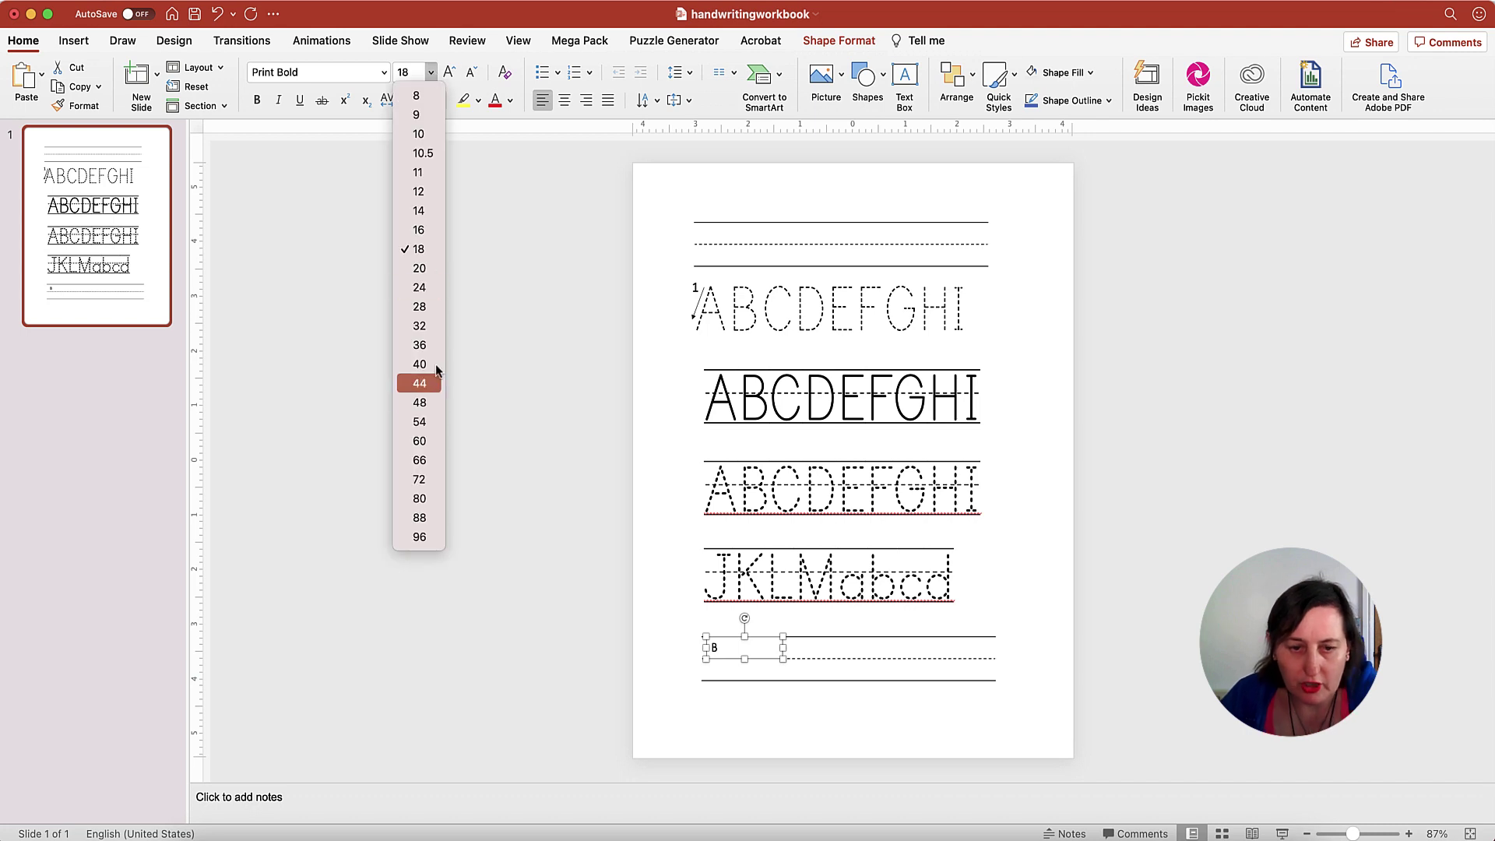
click(419, 518)
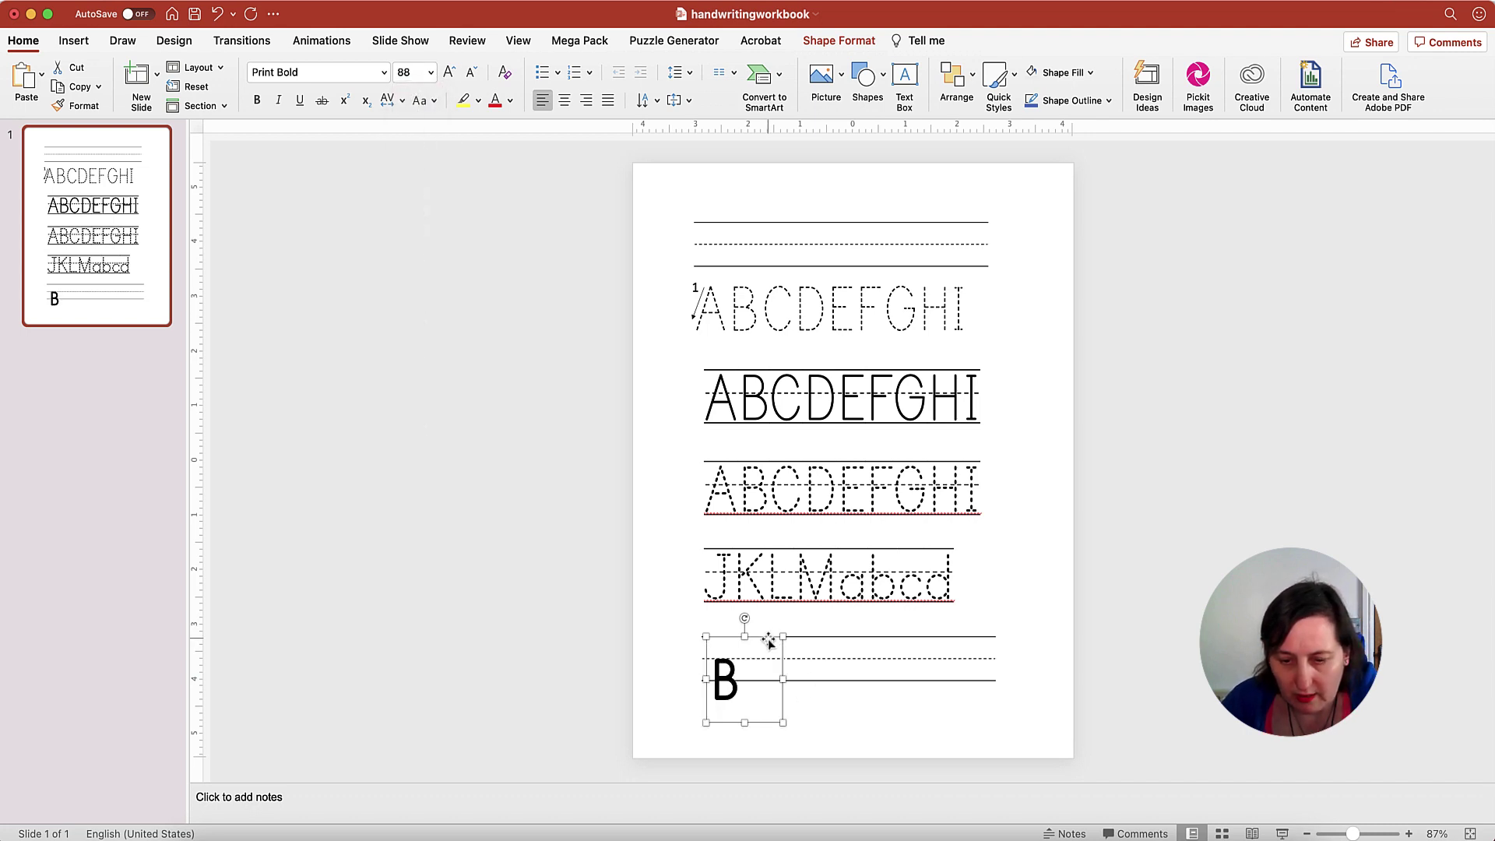
drag(769, 640, 763, 619)
click(1059, 658)
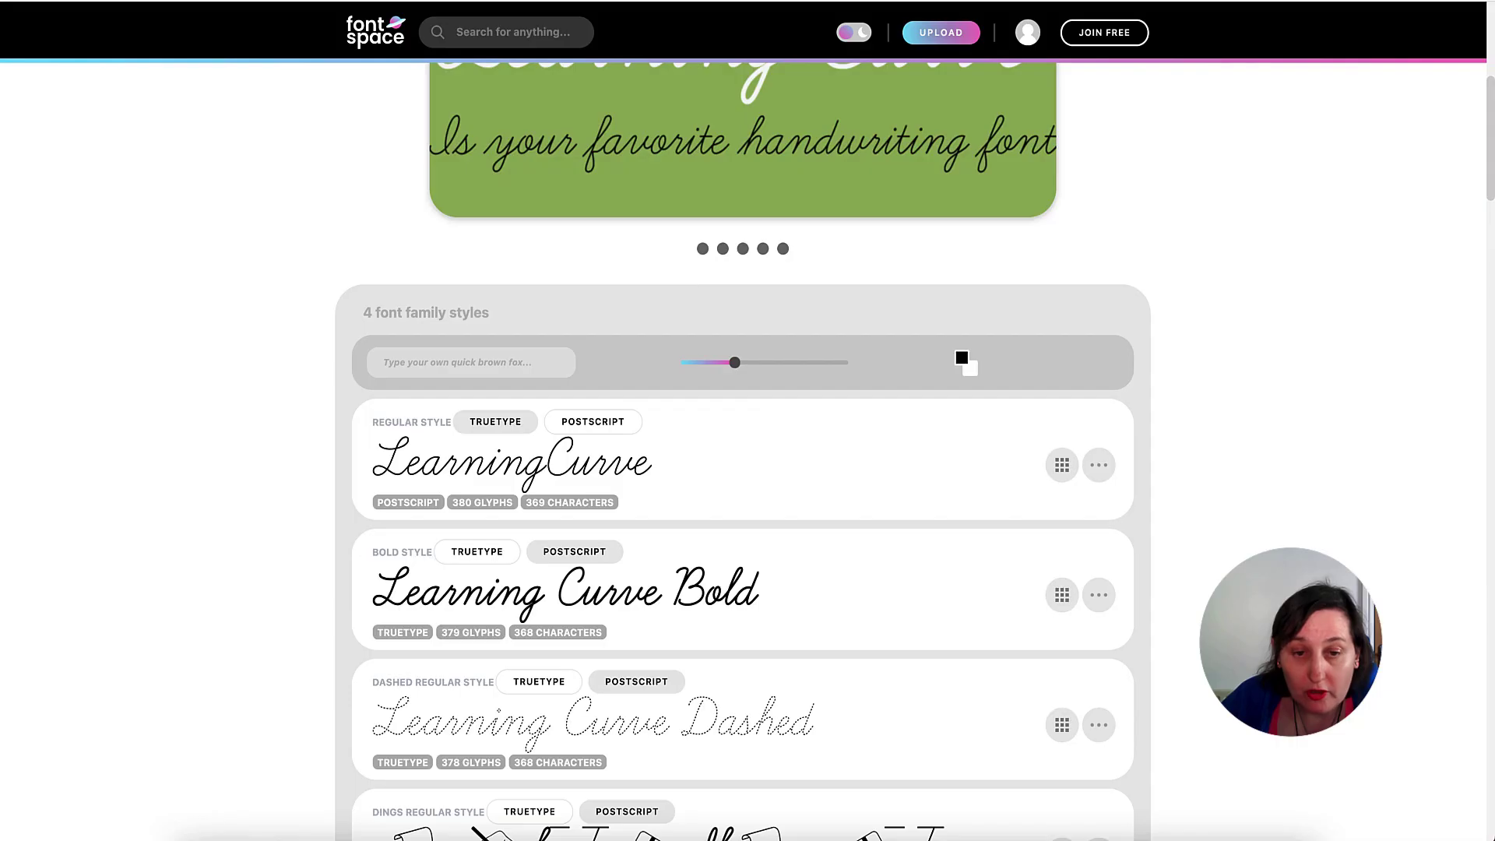
Scroll the FontSpace Learning Curve page, then go to BV Fonts' Free Fonts list.
scroll(707, 189, down, 5)
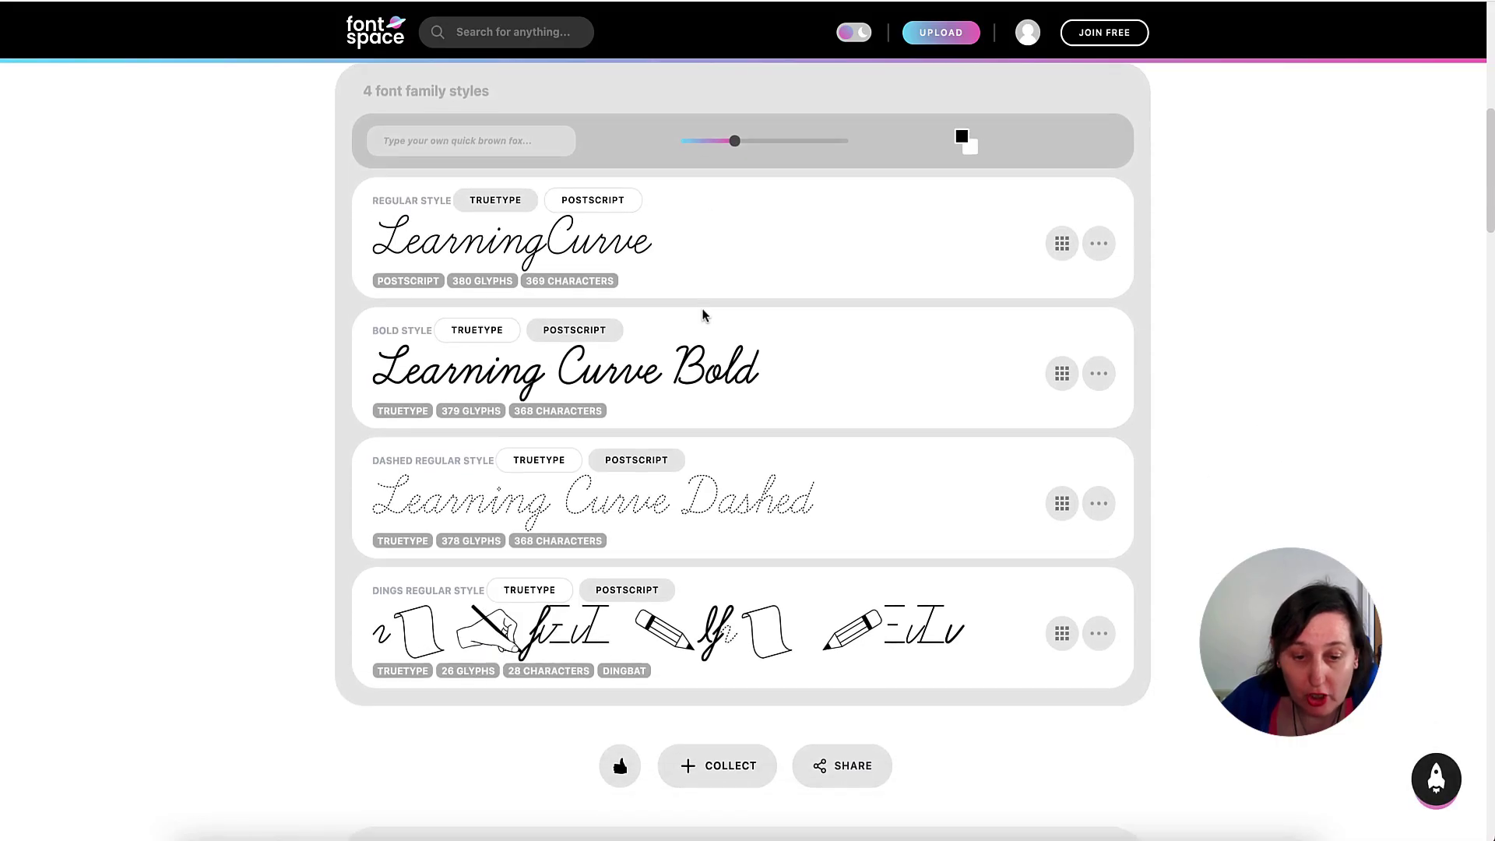
scroll(702, 314, up, 4)
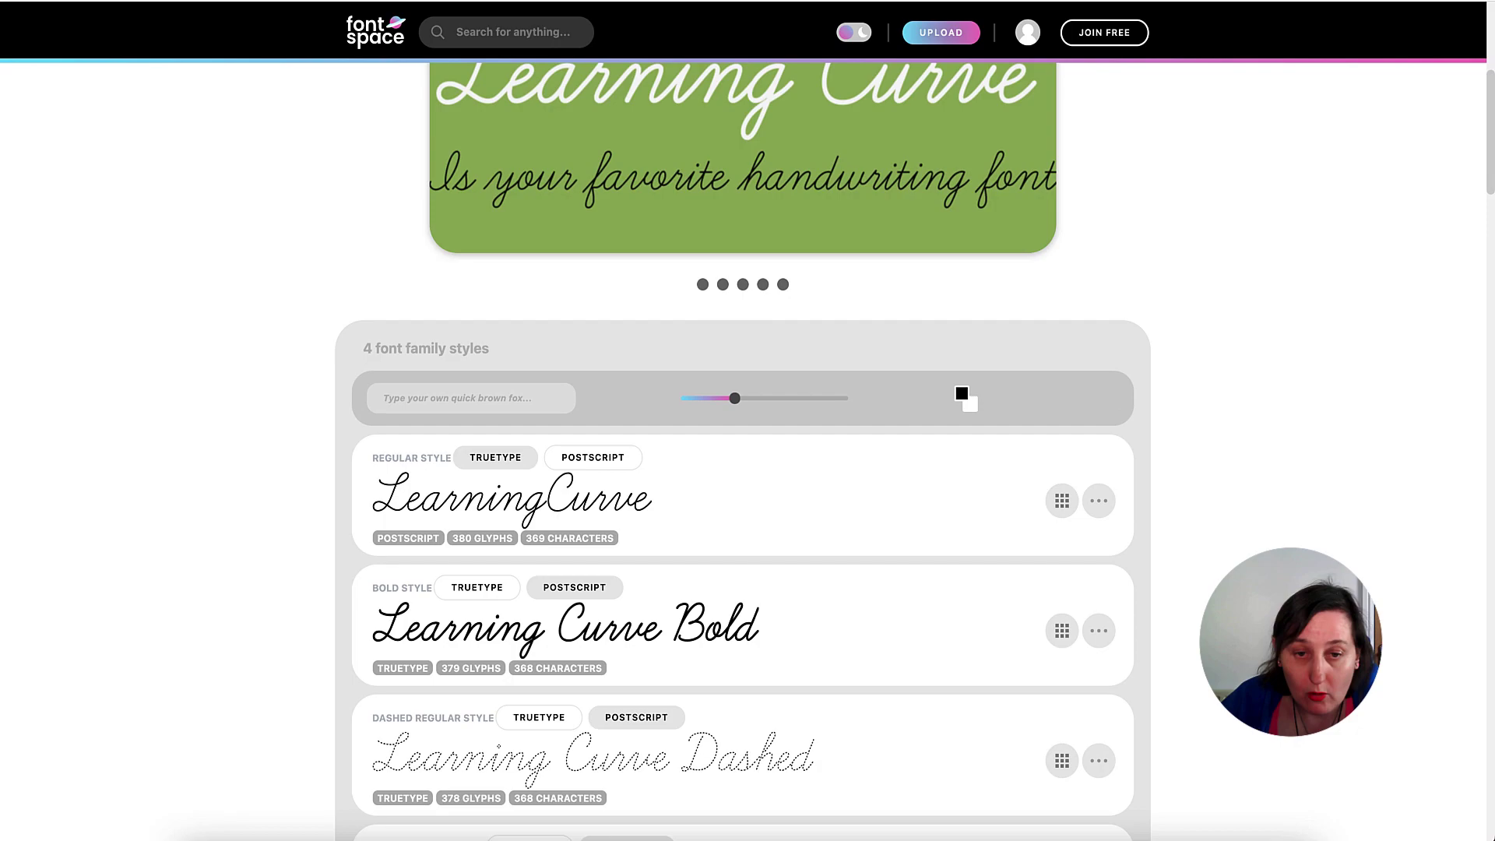
scroll(648, 70, up, 5)
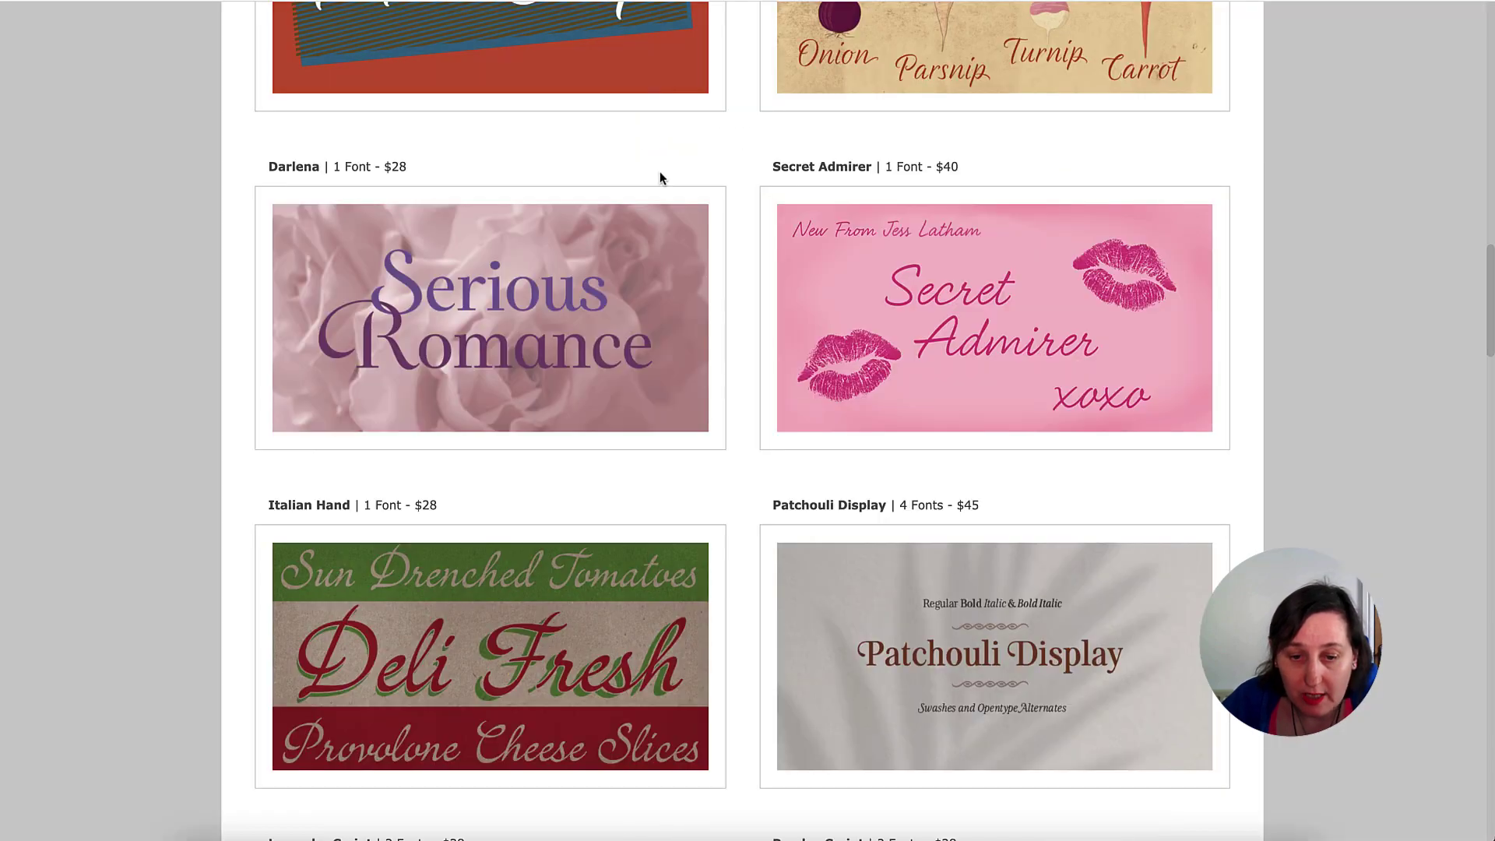
scroll(660, 172, up, 15)
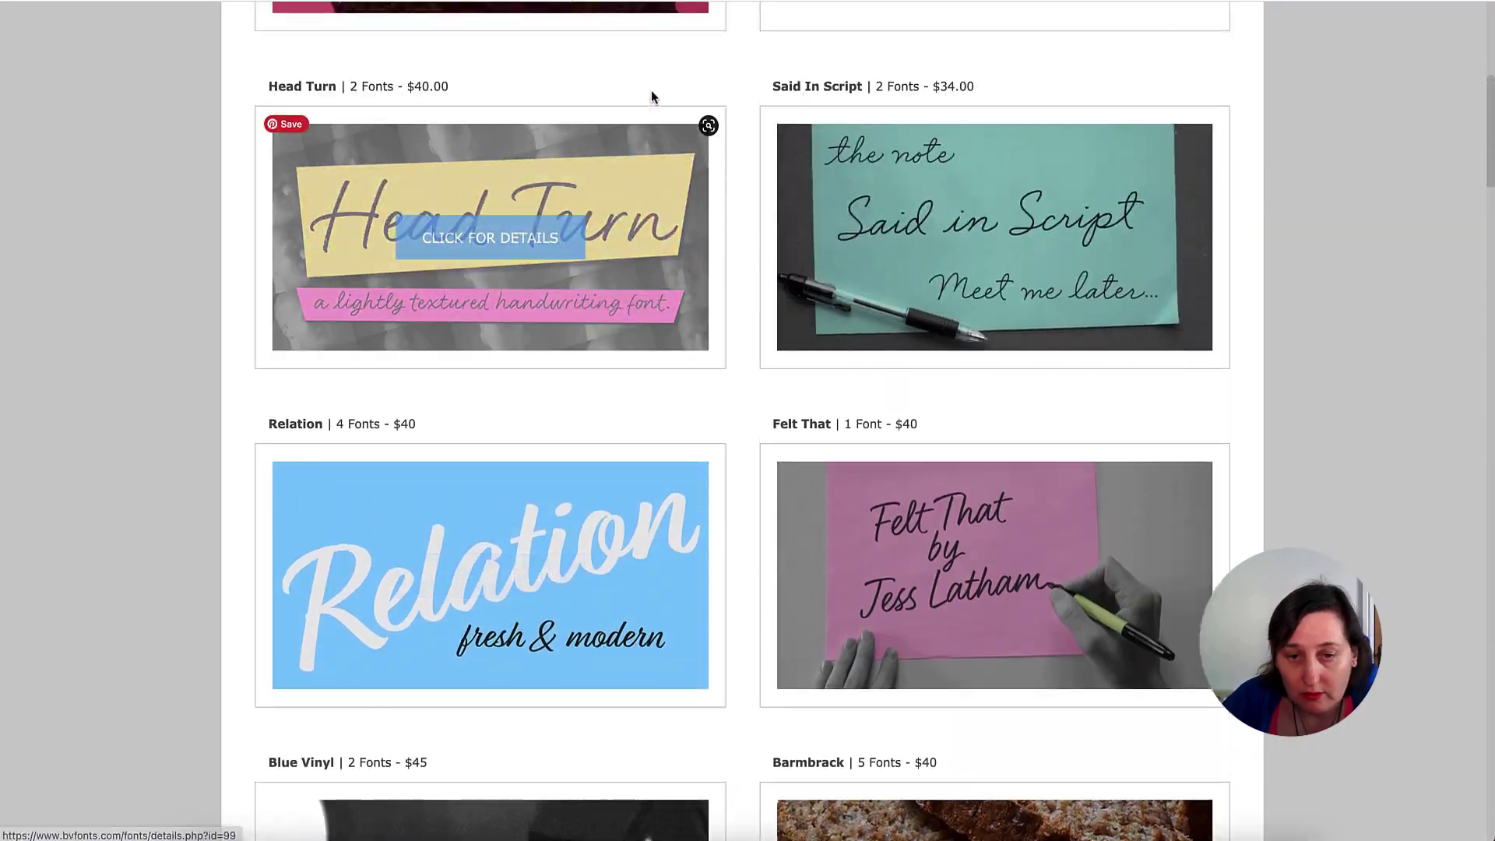
scroll(651, 90, up, 7)
click(837, 165)
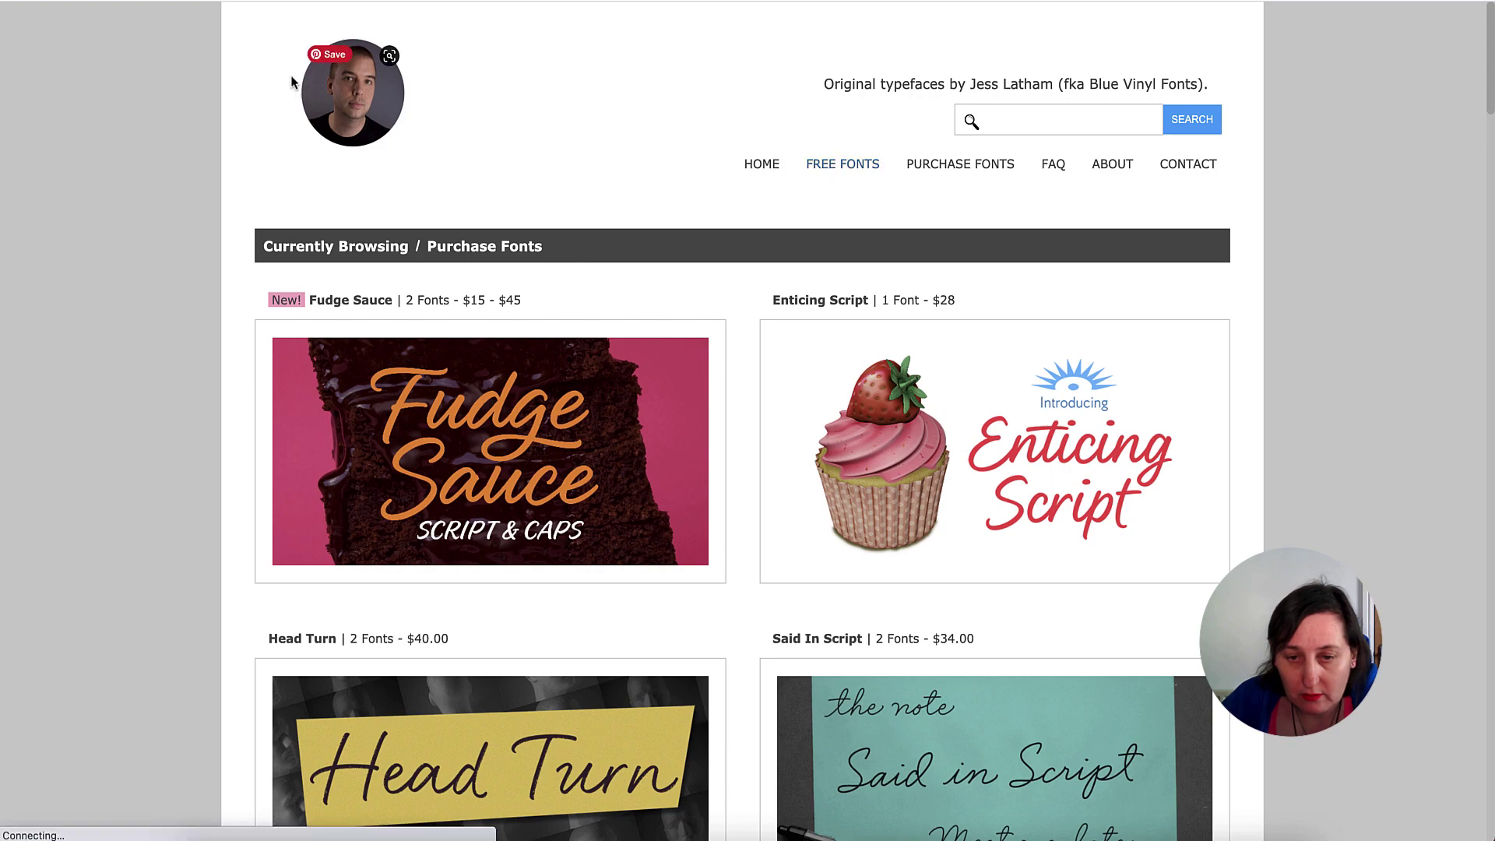
Open the Learning Curve Ruled font card and scroll through its details.
scroll(677, 226, down, 3)
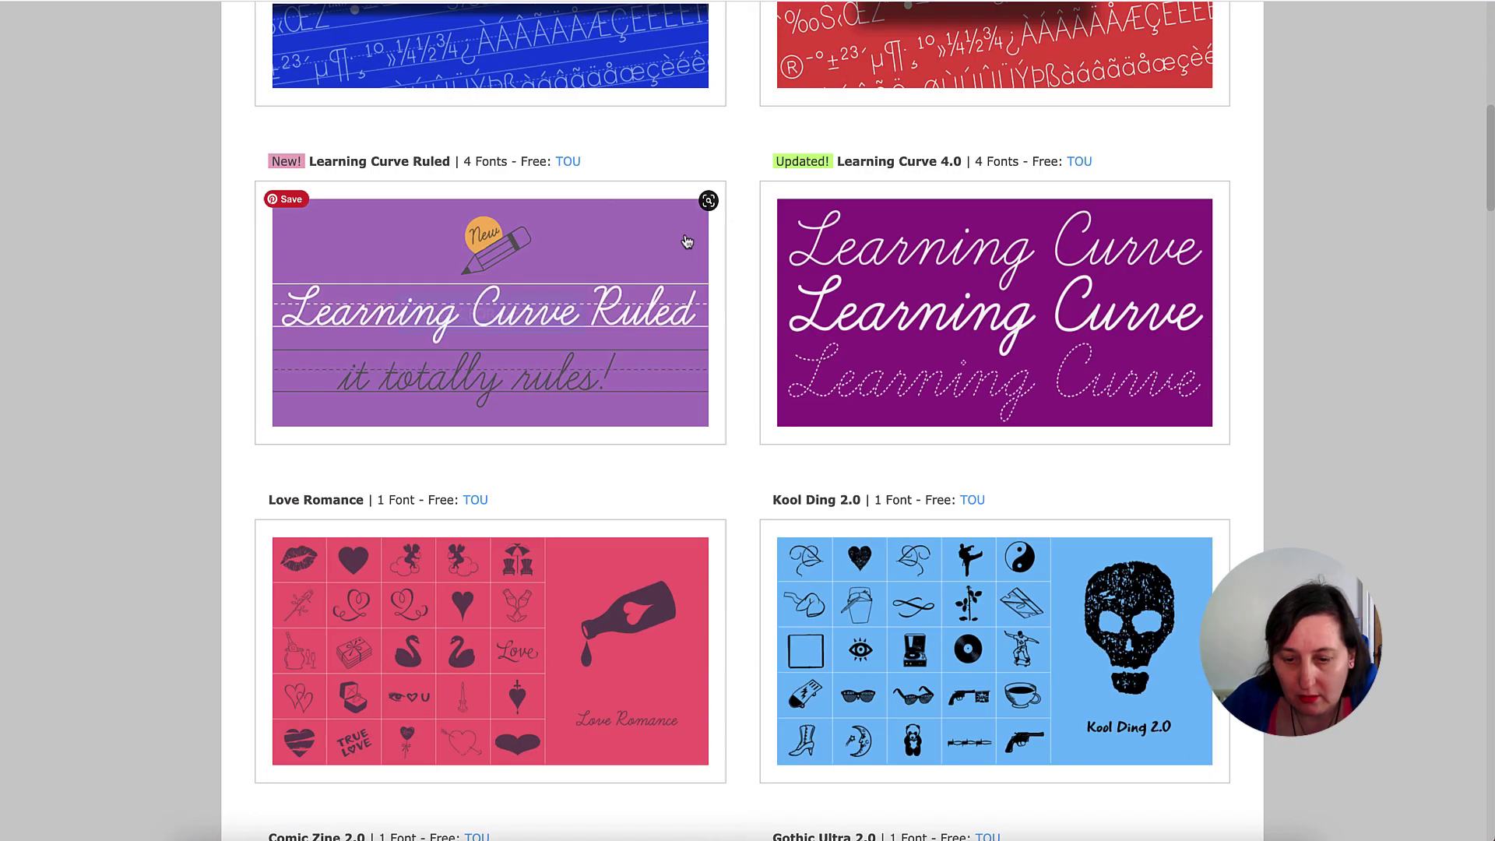
scroll(687, 241, up, 1)
click(696, 222)
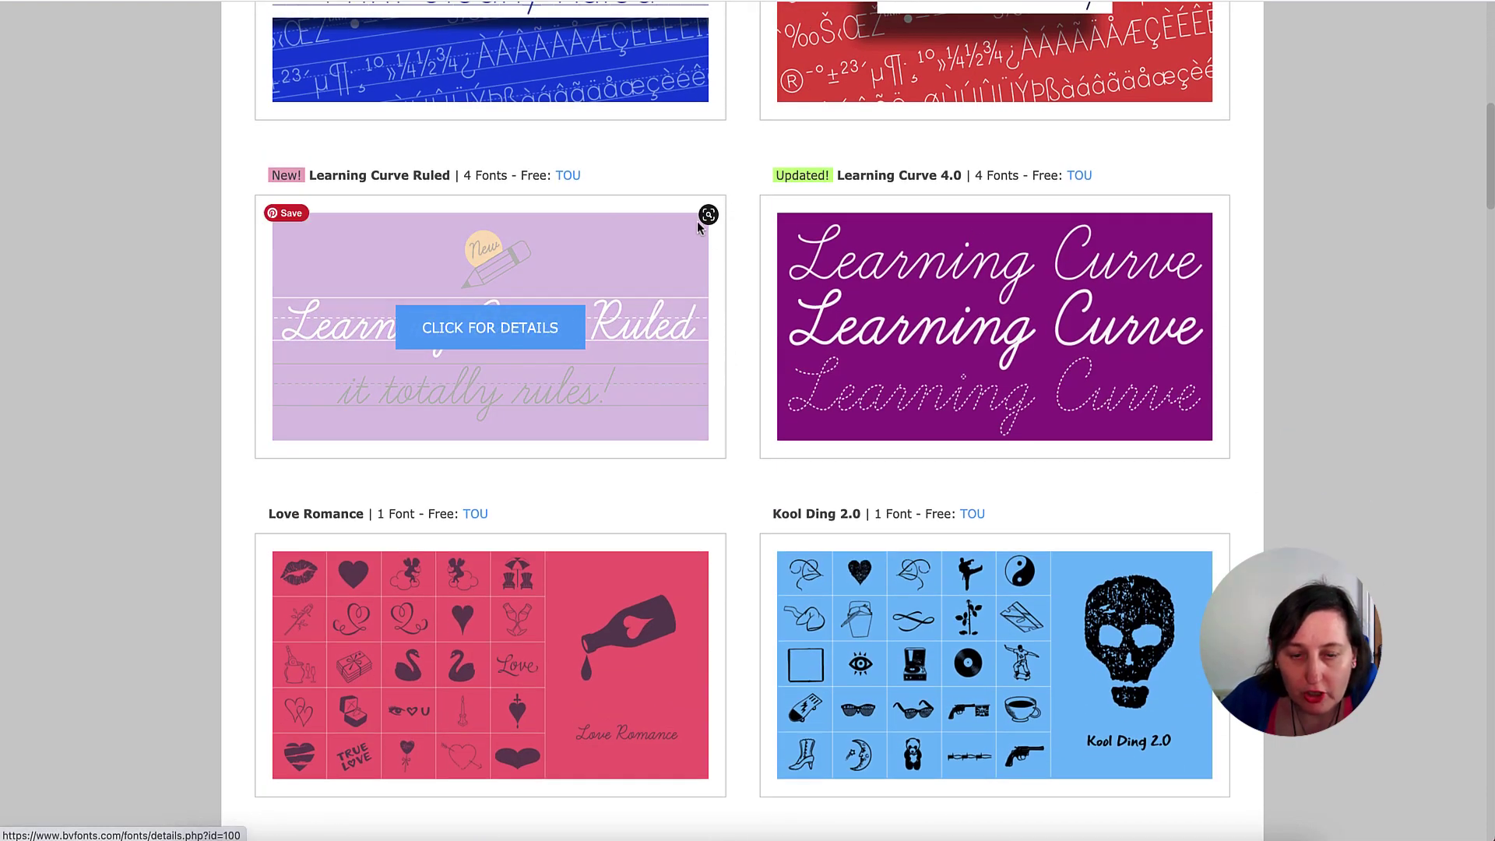
scroll(693, 230, down, 5)
scroll(685, 236, down, 6)
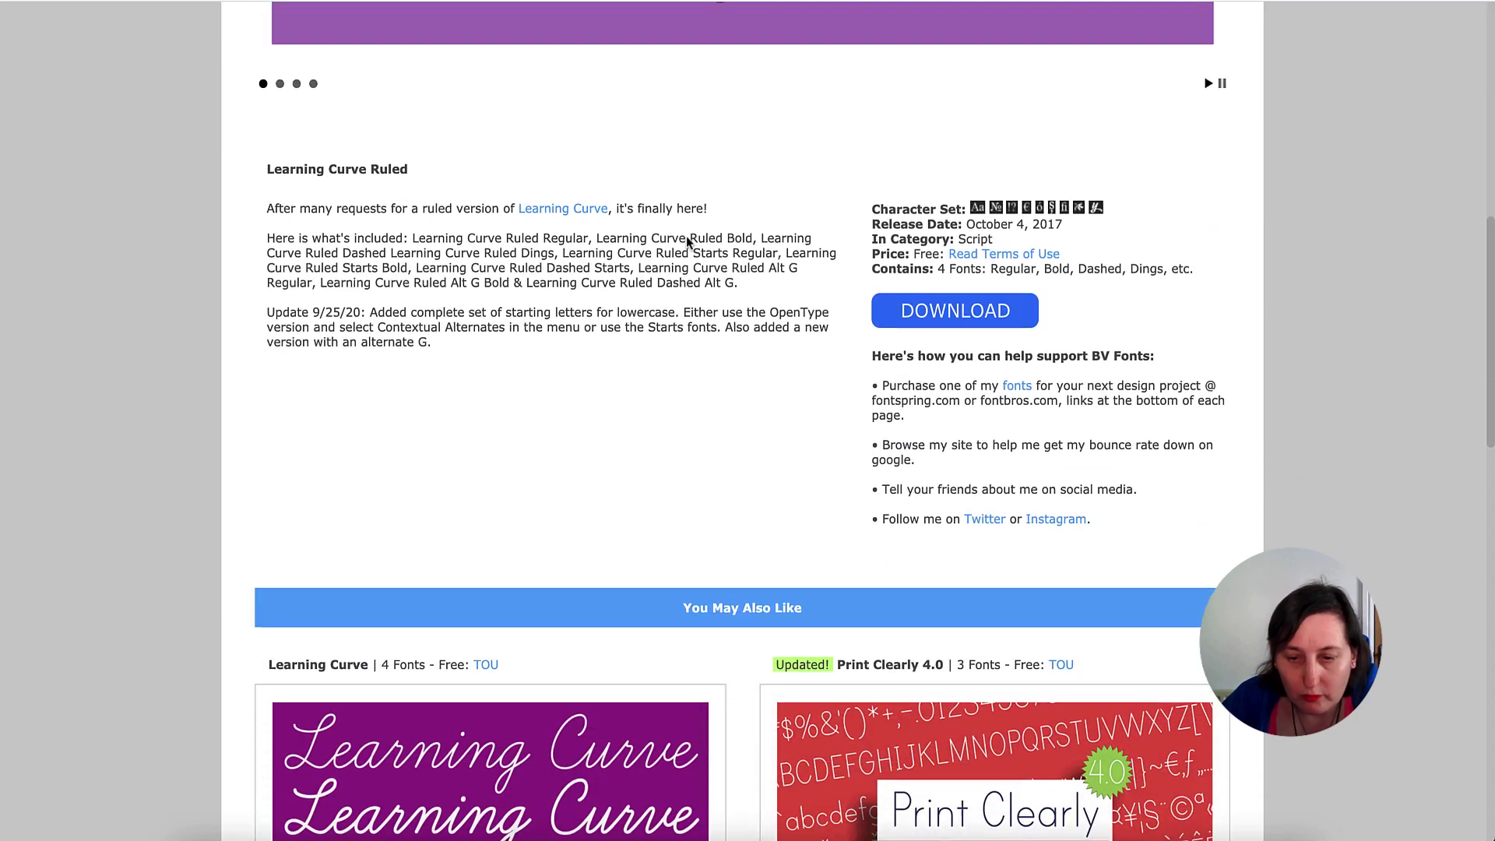
scroll(687, 238, up, 1)
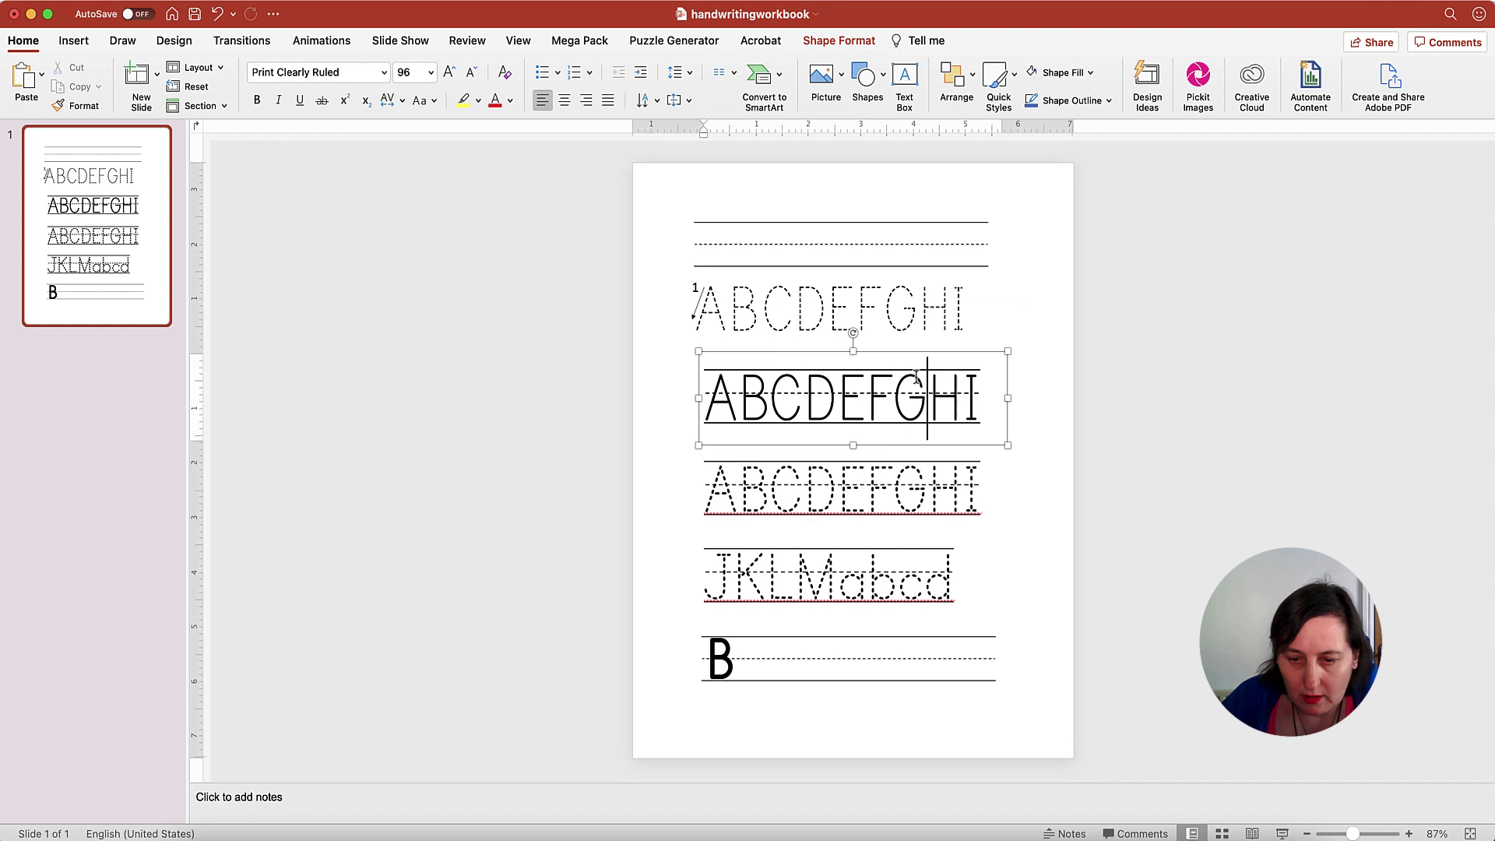
Set the second row's font to Learning Curve and widen its text box so the letters fit one line.
click(355, 72)
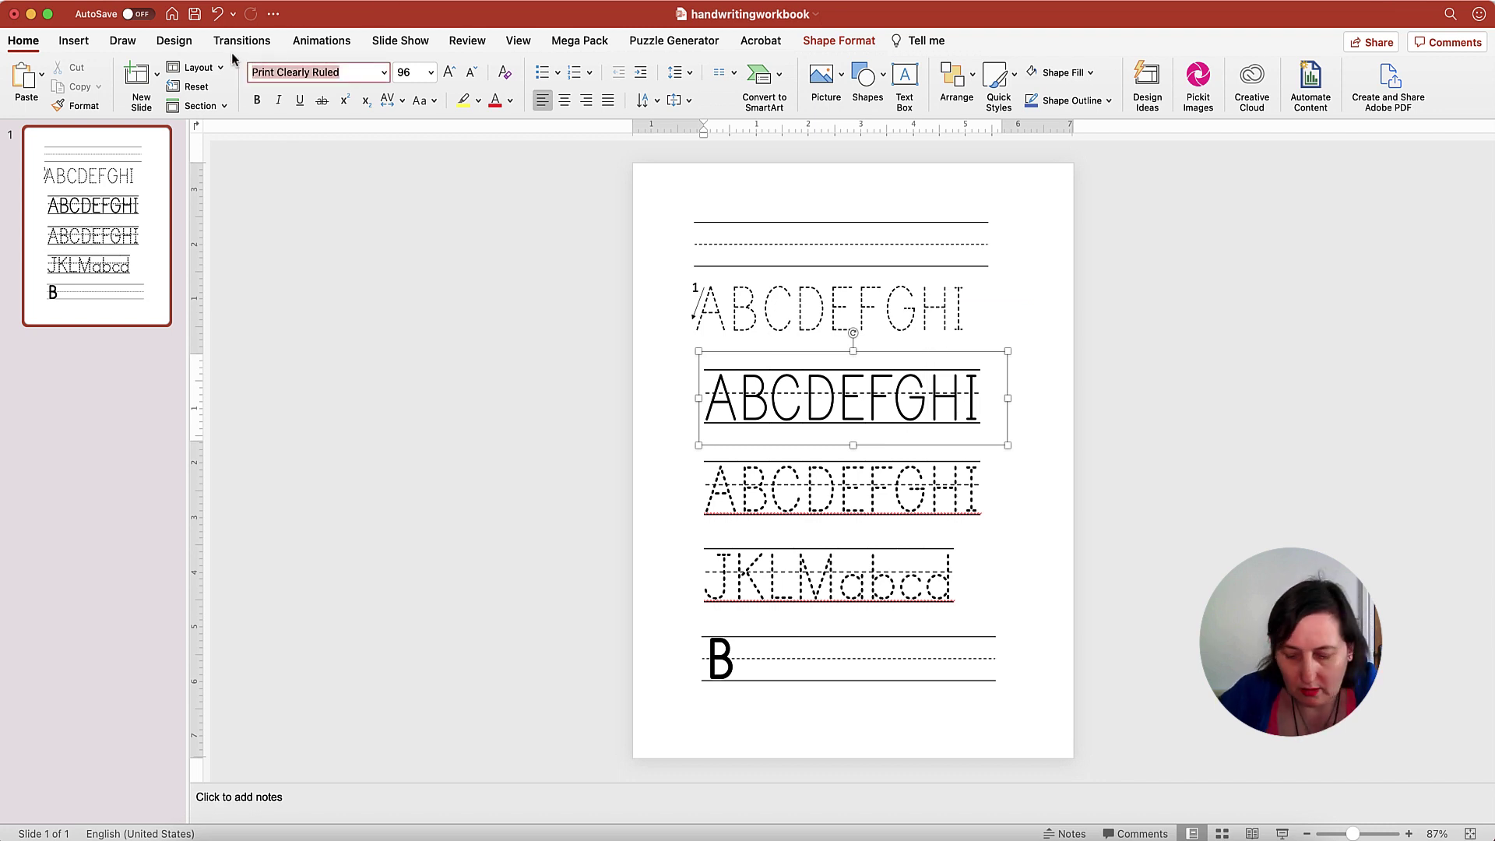
text(Learning Curve)
key(Return)
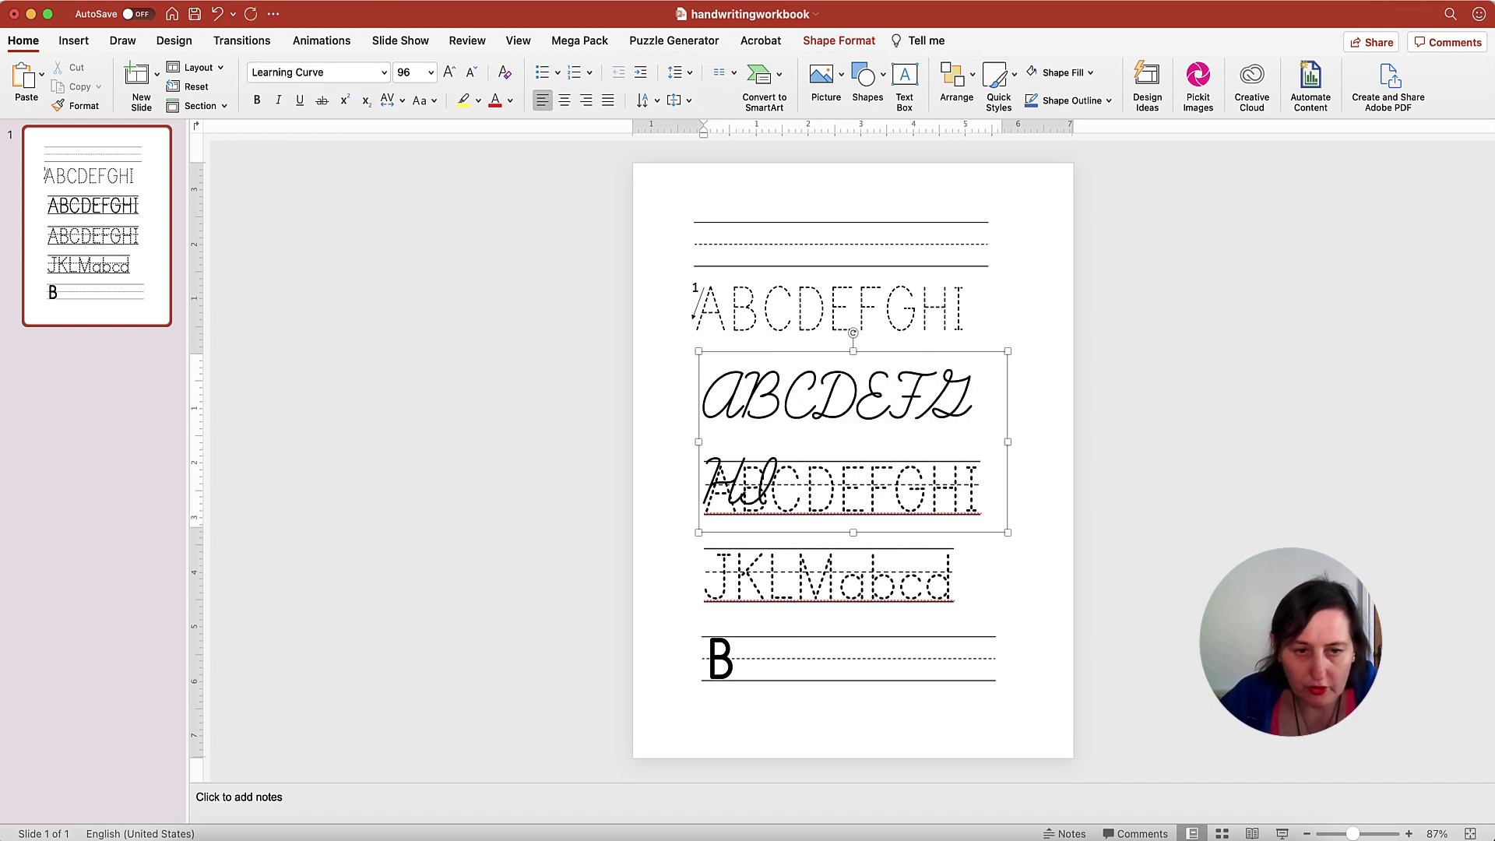
click(1008, 442)
drag(1008, 442, 1074, 440)
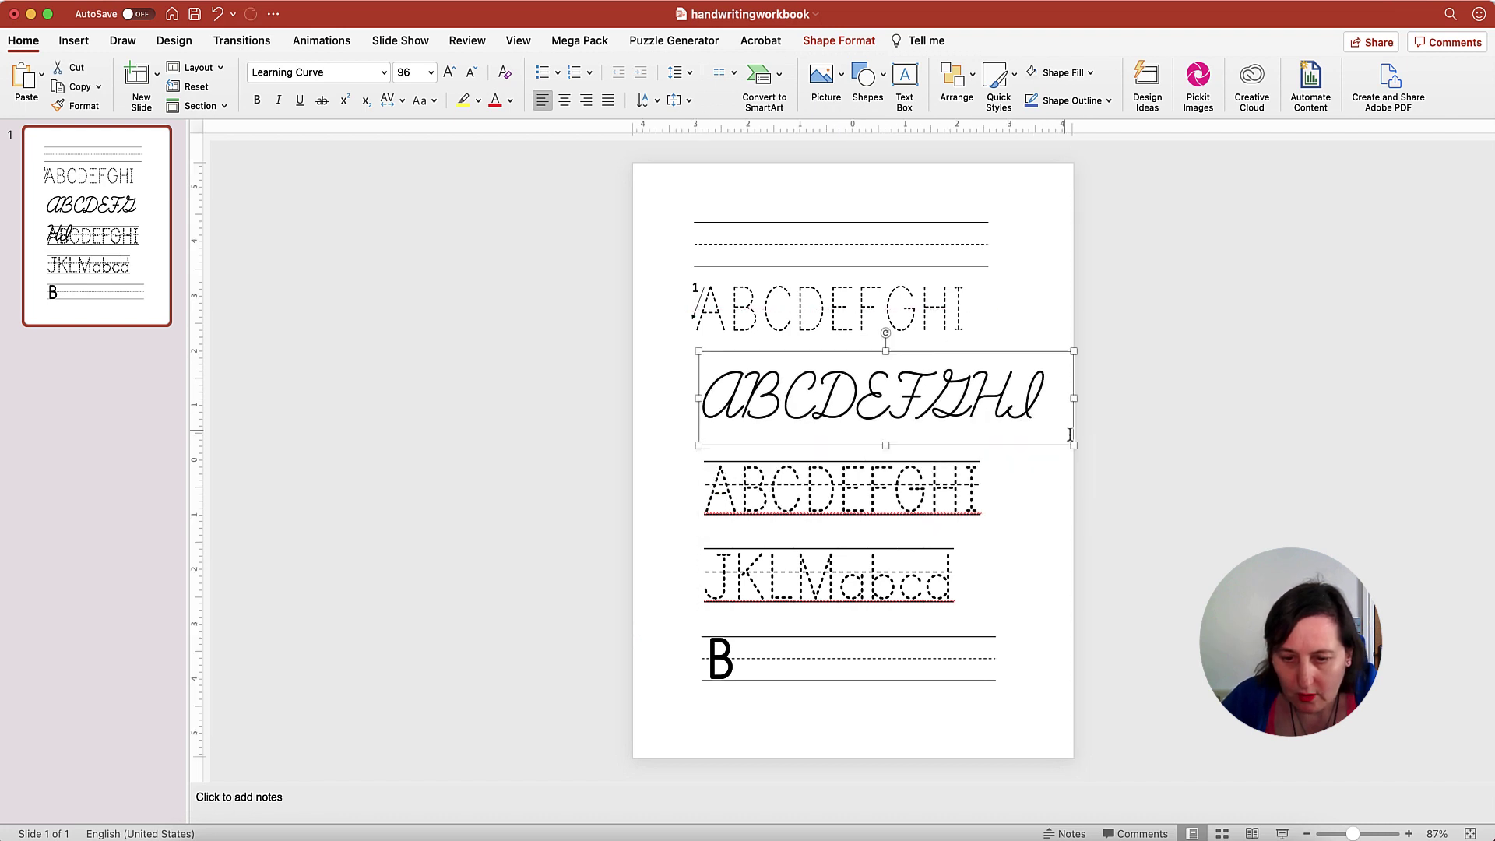
Try the Learning Curve Dashed and Learning Curve Ruled Dashed fonts on the cursive row.
click(359, 72)
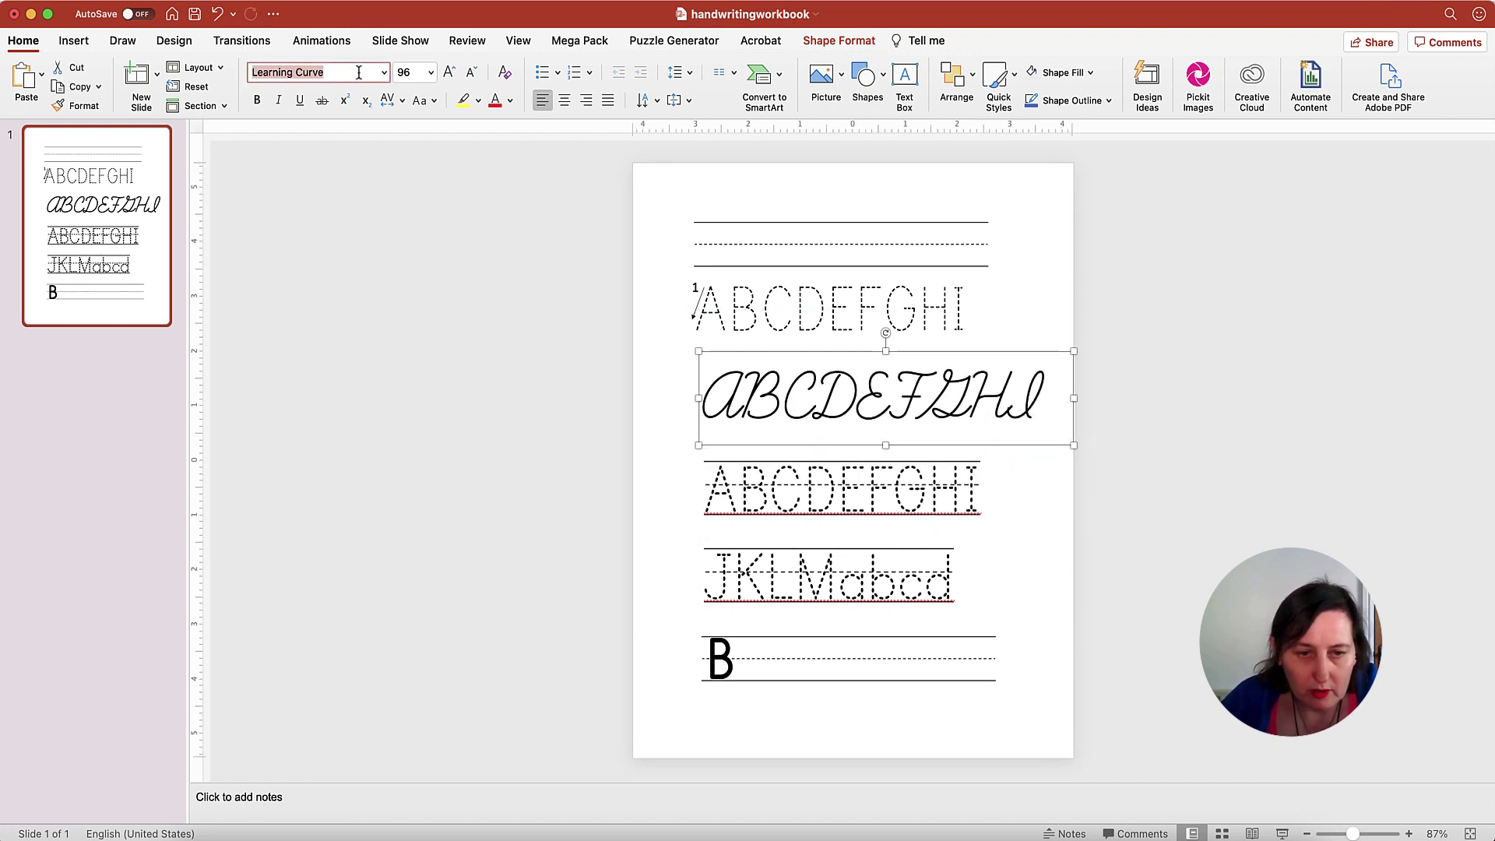
key(Right)
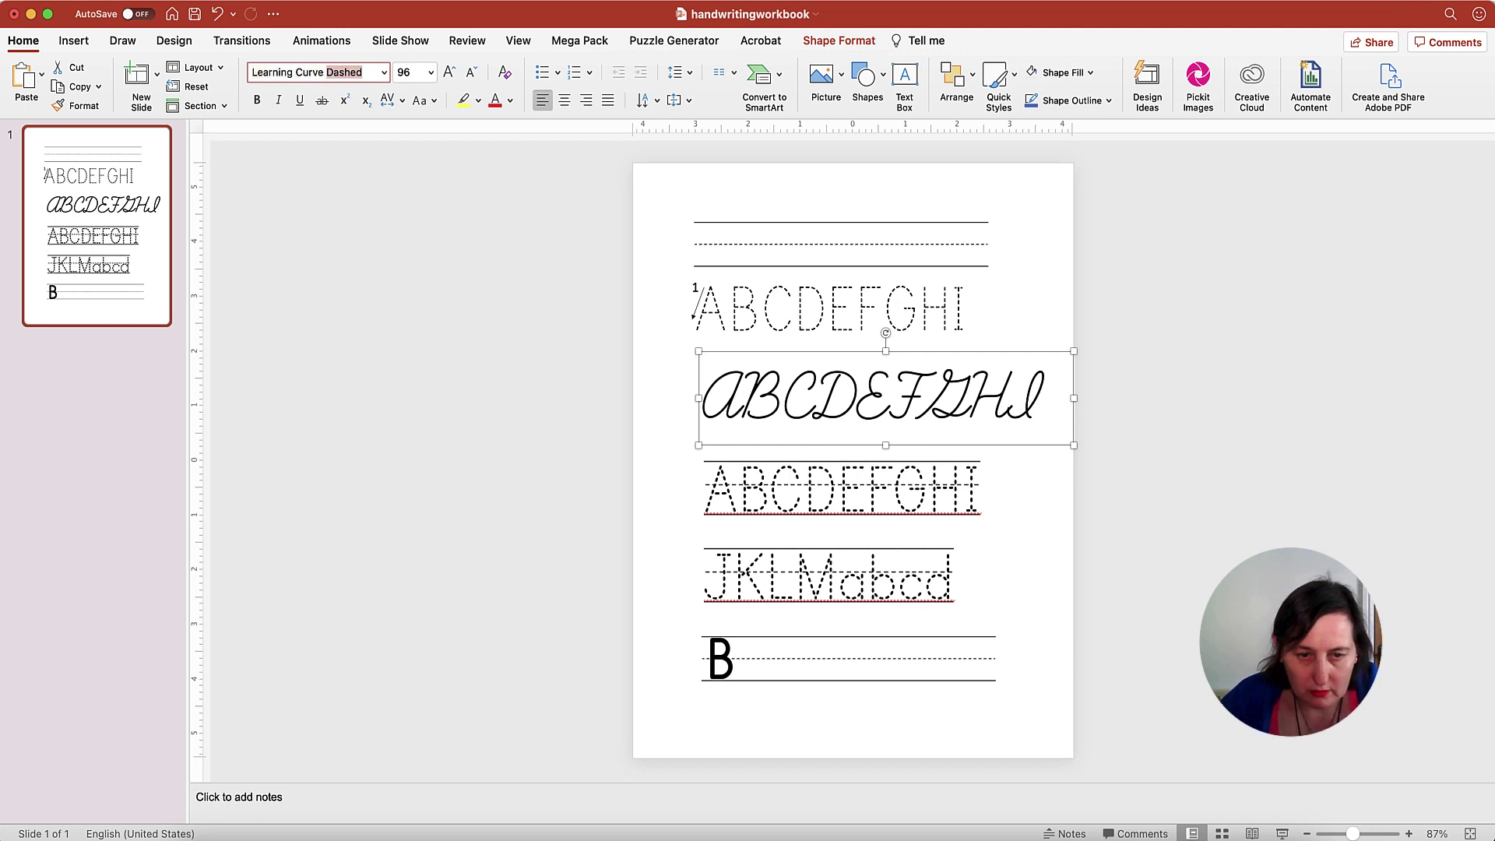
key(Return)
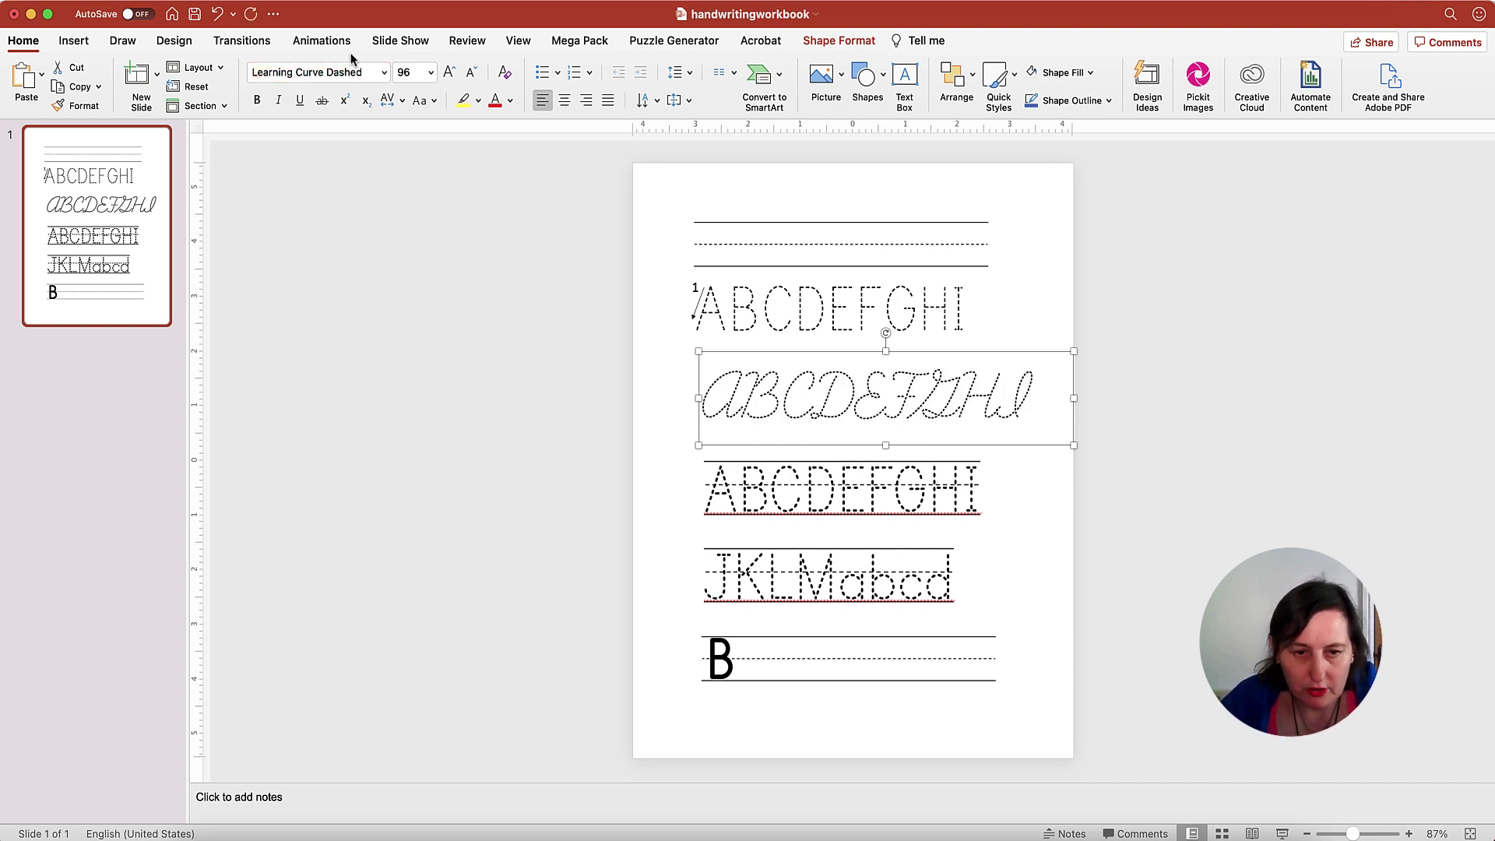
click(365, 72)
click(327, 73)
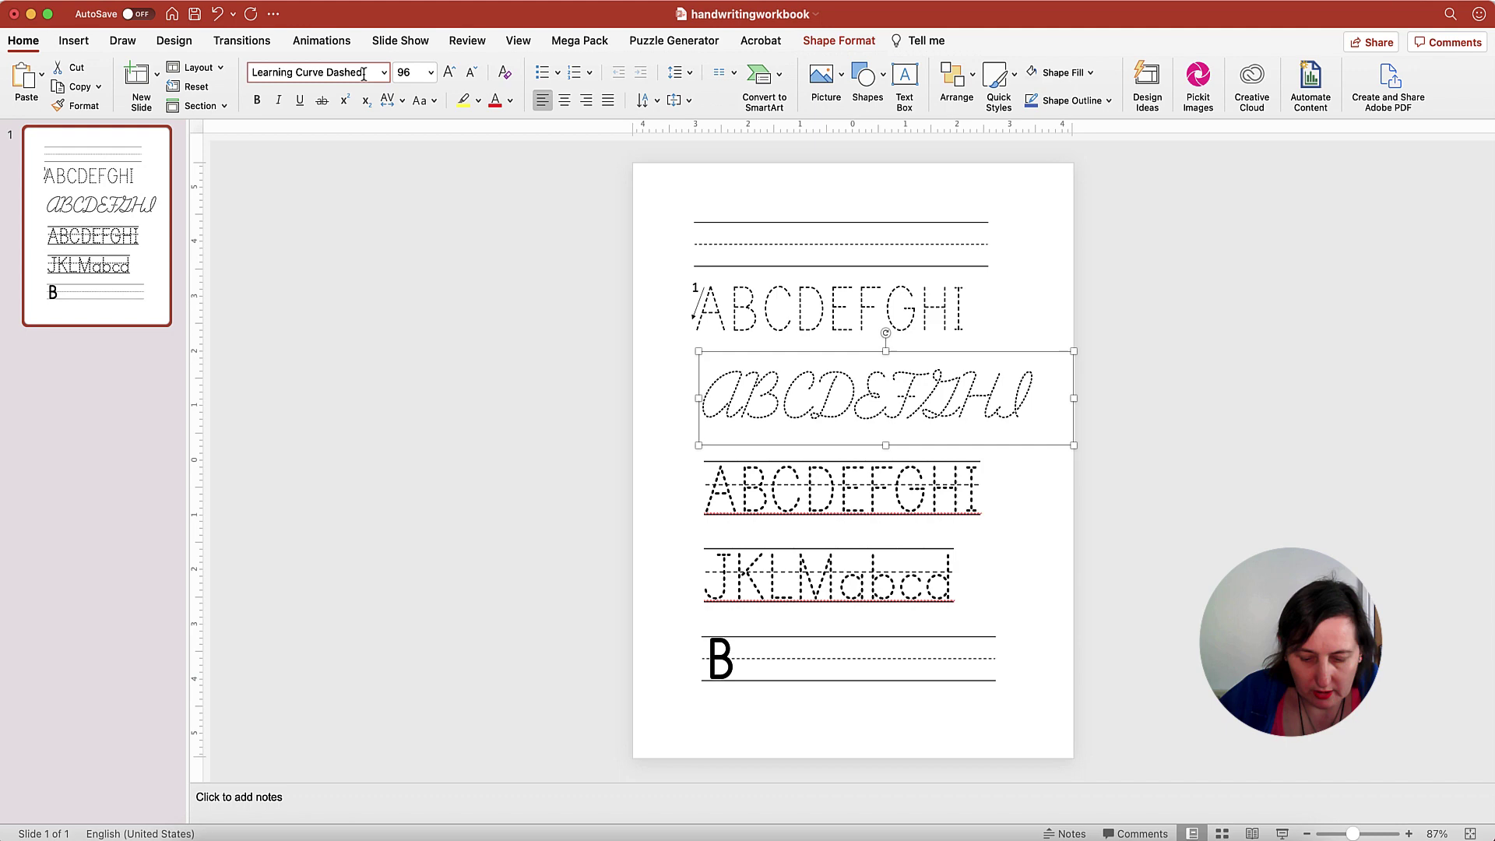
text(Ruled)
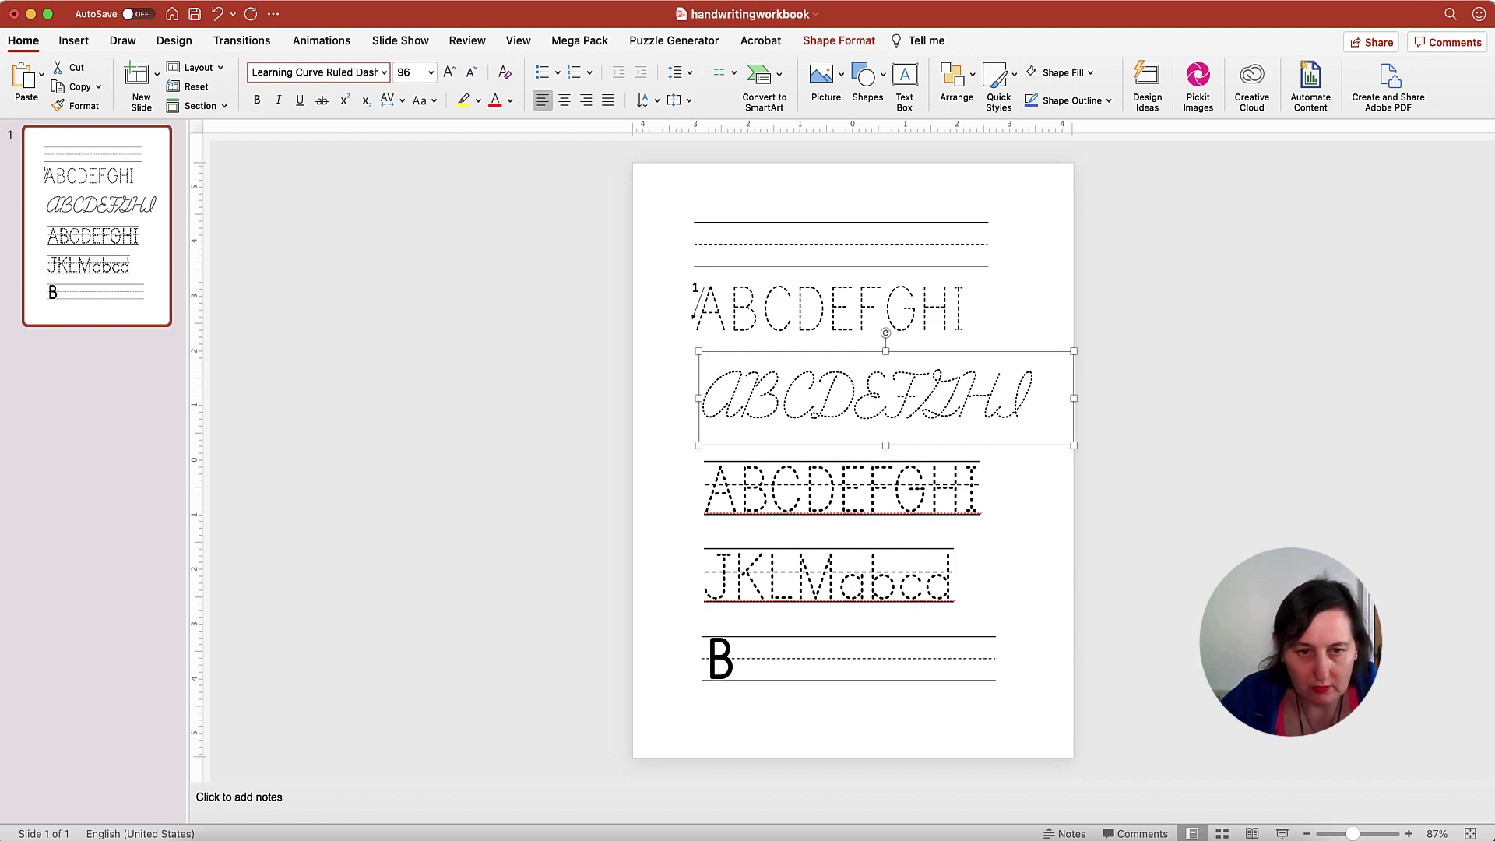
key(Return)
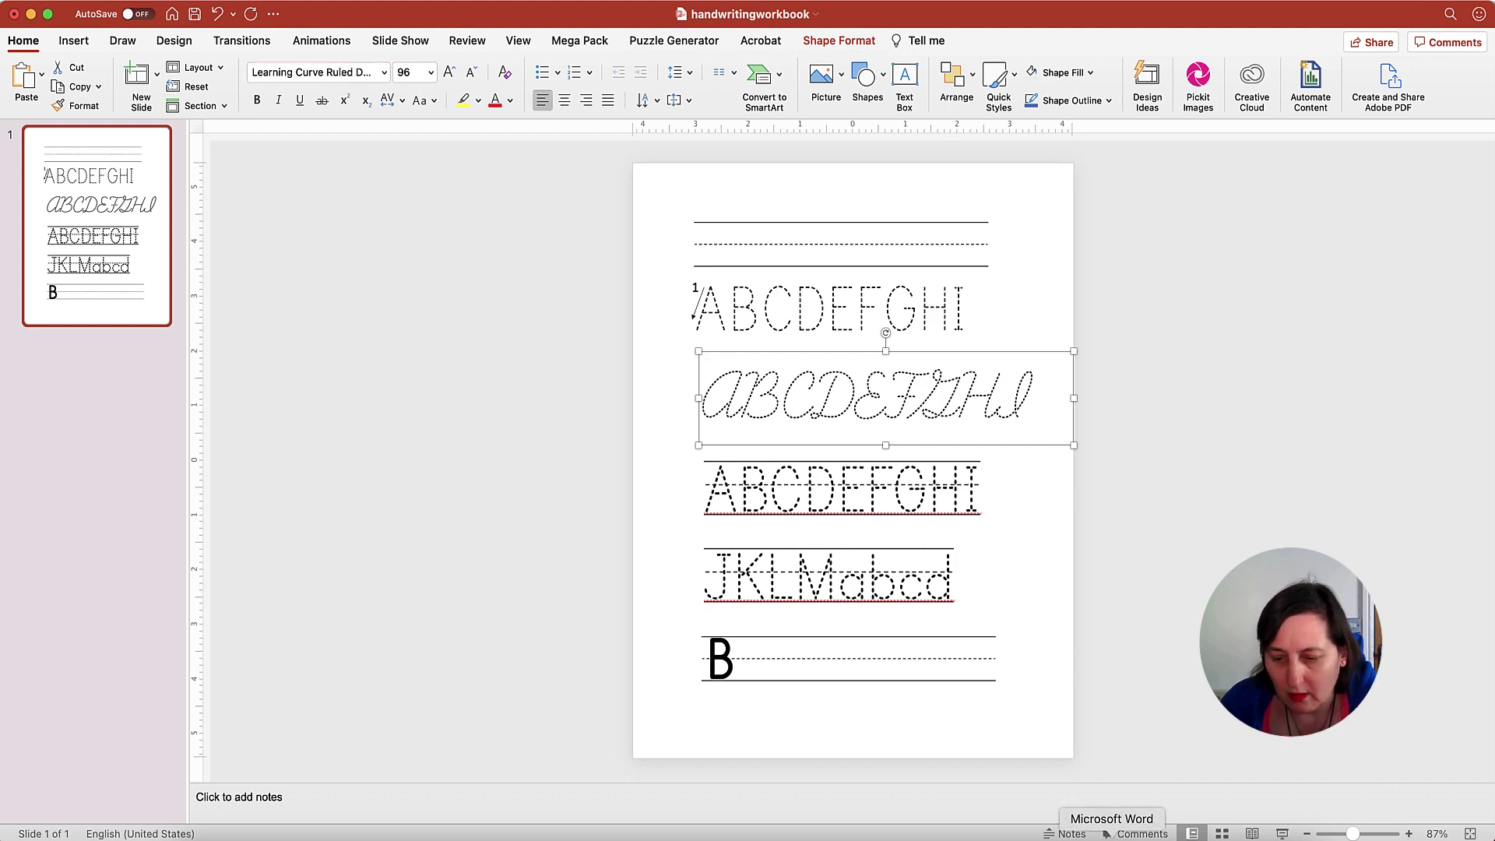
Look up the Learning Curve Ruled font family in the installed fonts list.
click(1143, 831)
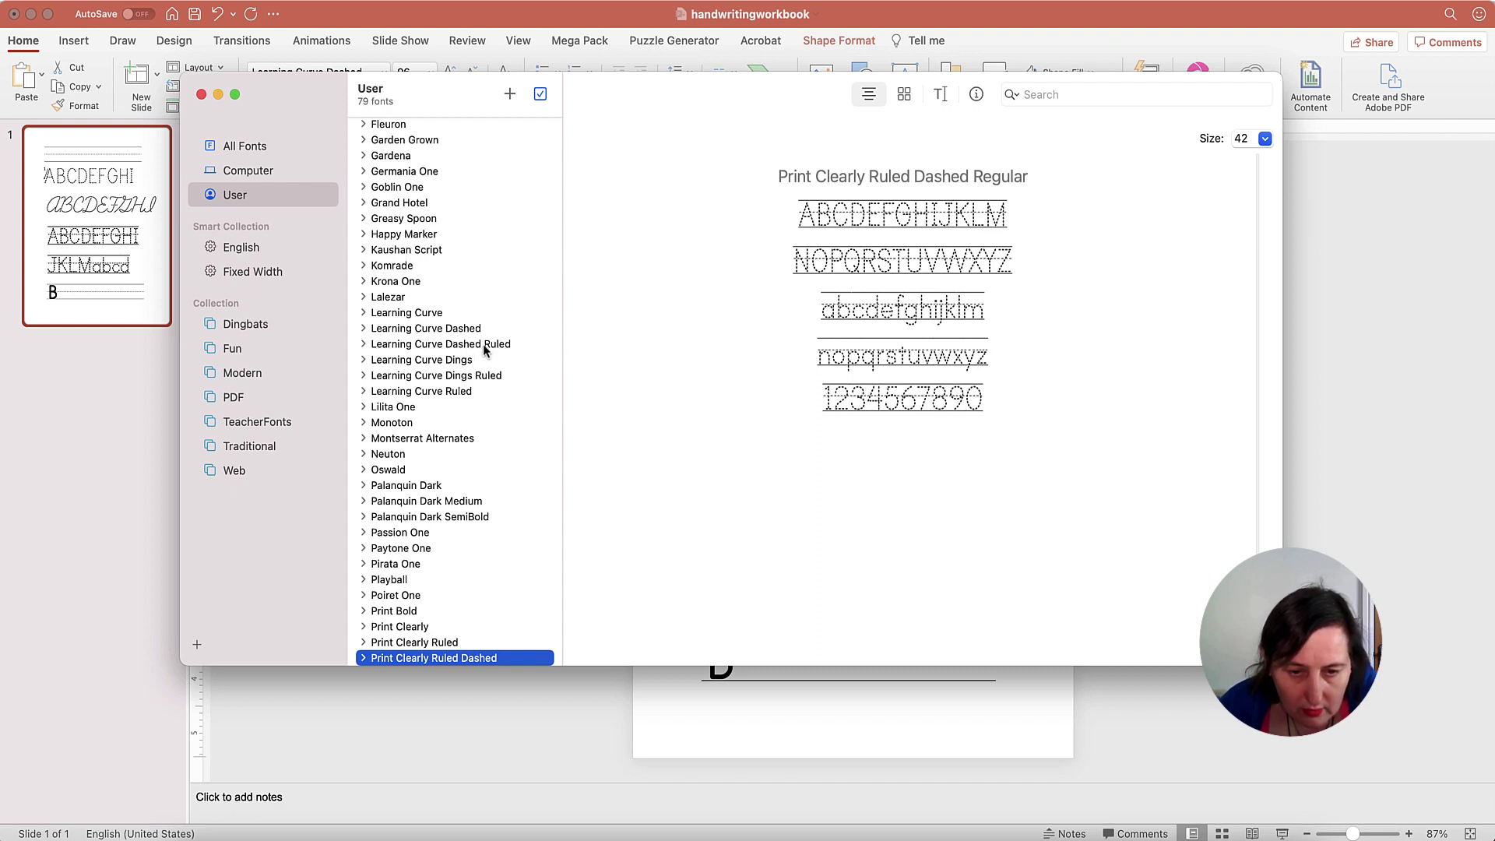
click(478, 391)
click(465, 702)
Apply Learning Curve Ruled to the cursive row and shift it slightly left.
click(362, 71)
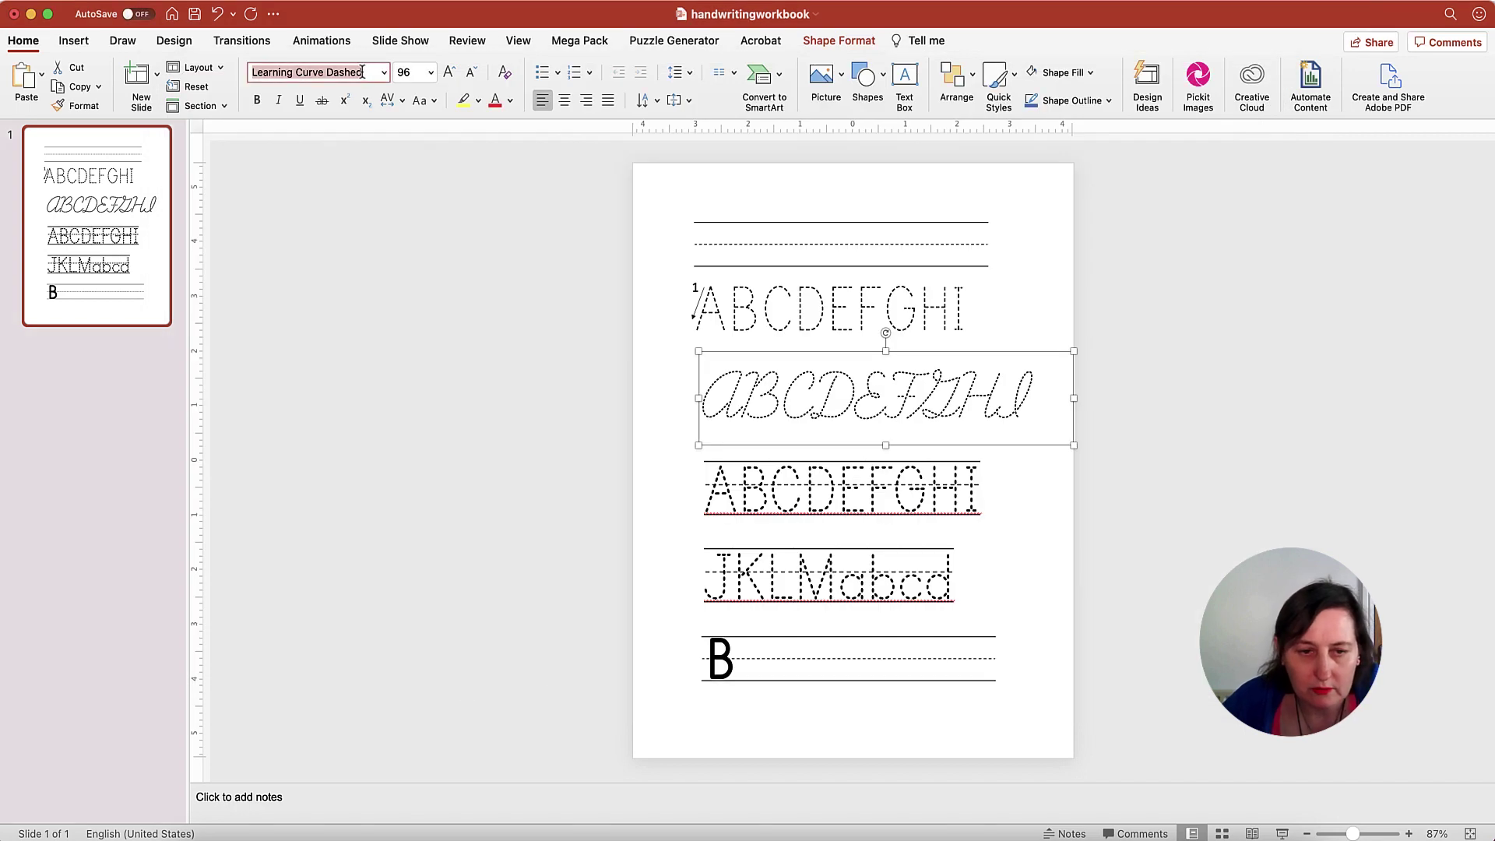
click(362, 72)
drag(364, 72, 326, 71)
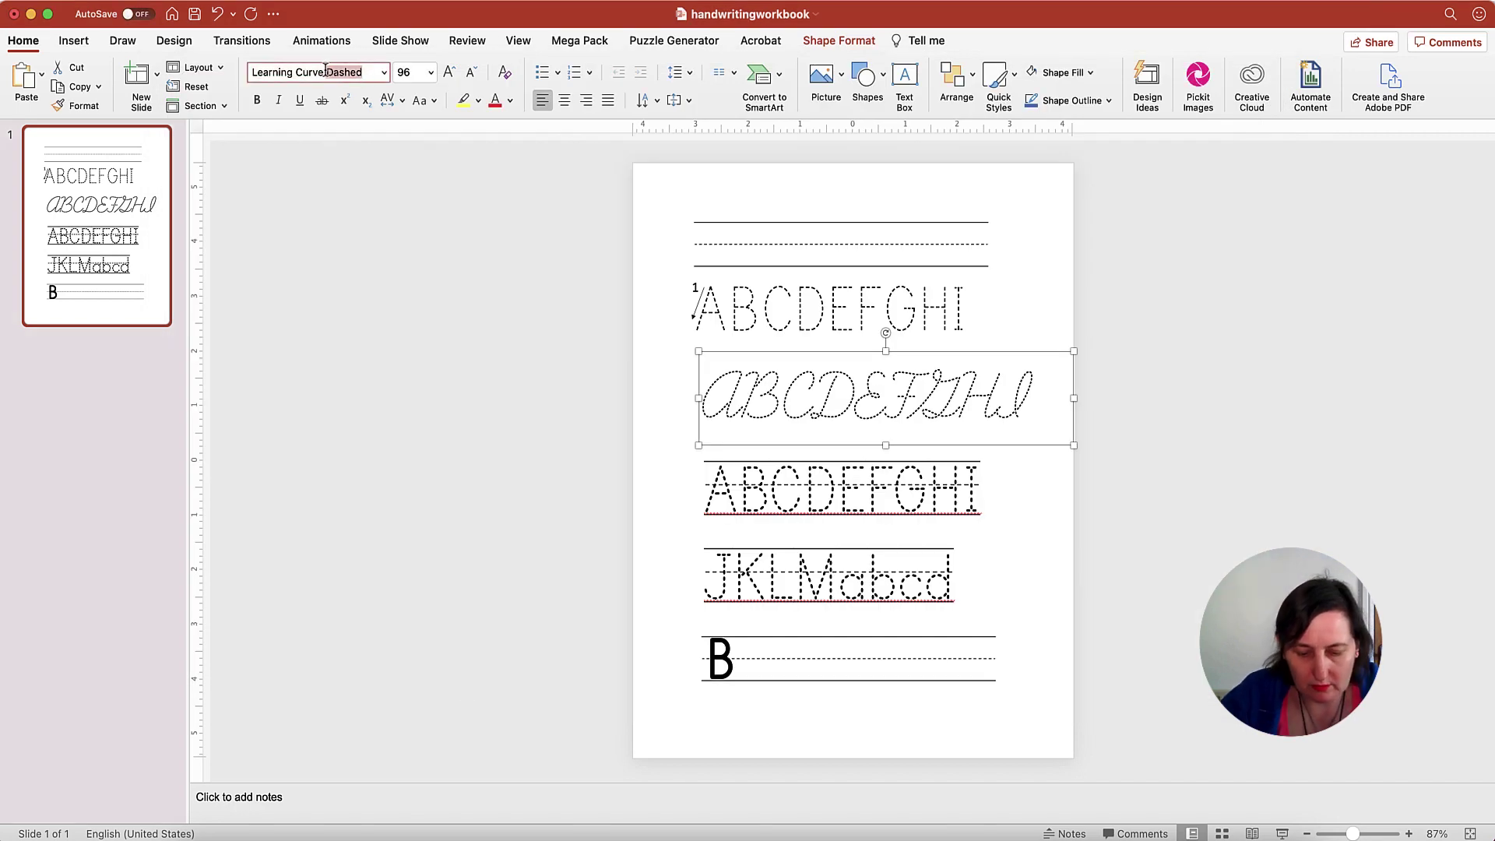
text(Ruled)
key(Return)
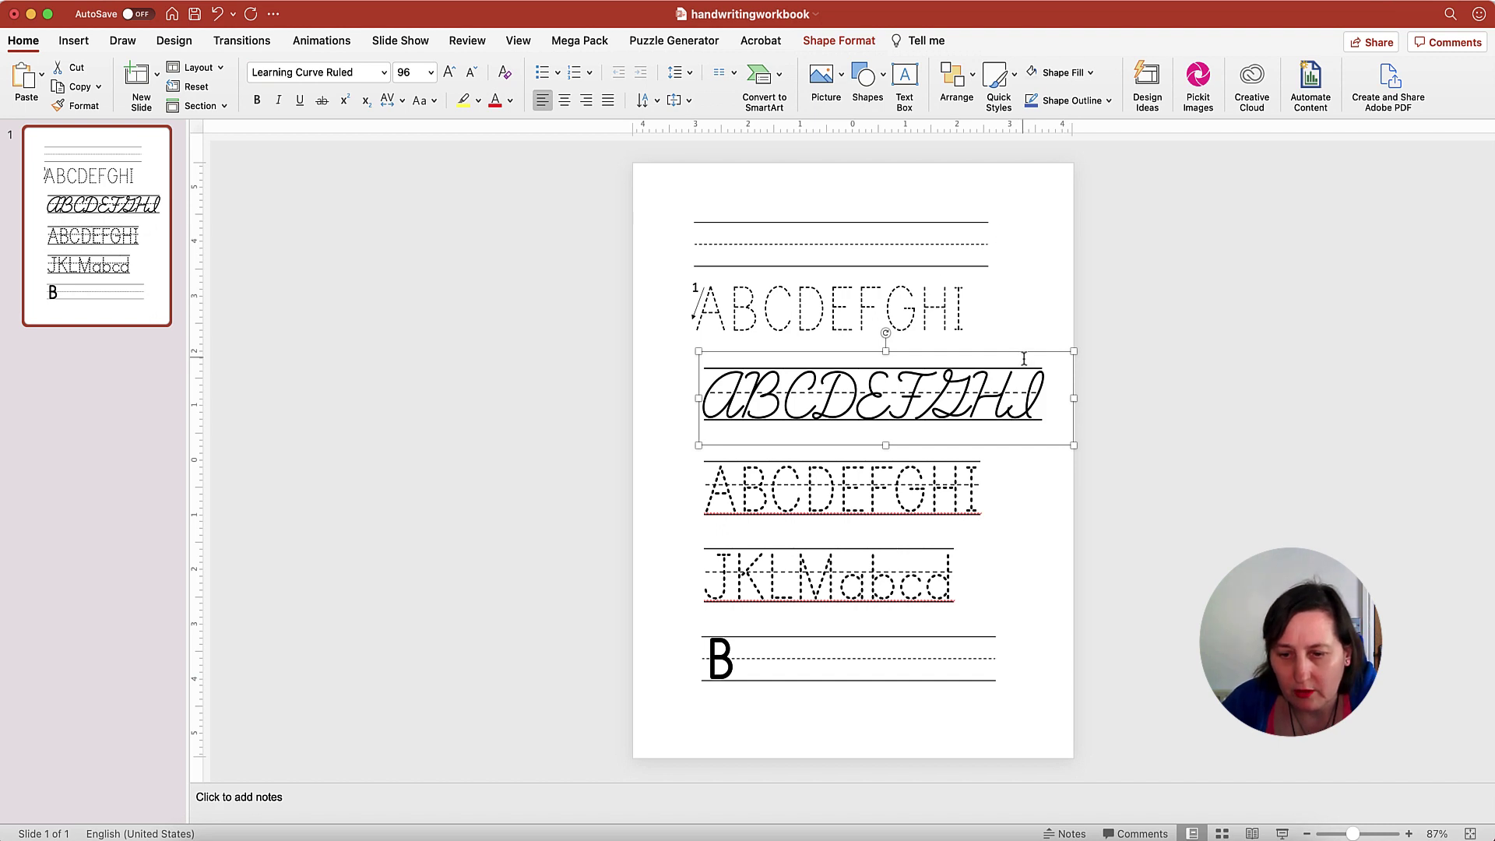
drag(1020, 356, 991, 356)
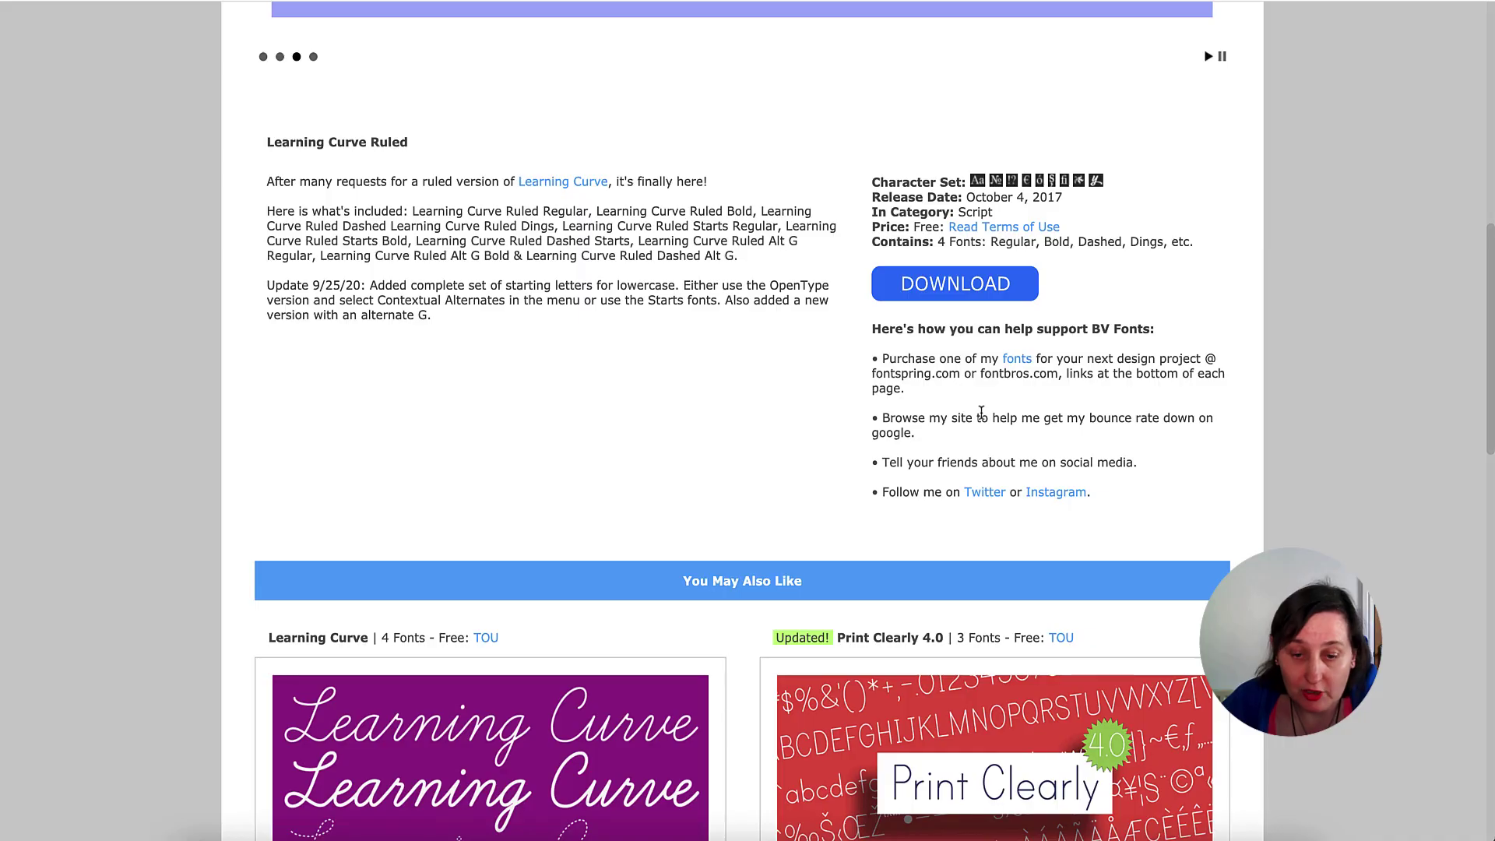
scroll(921, 184, down, 3)
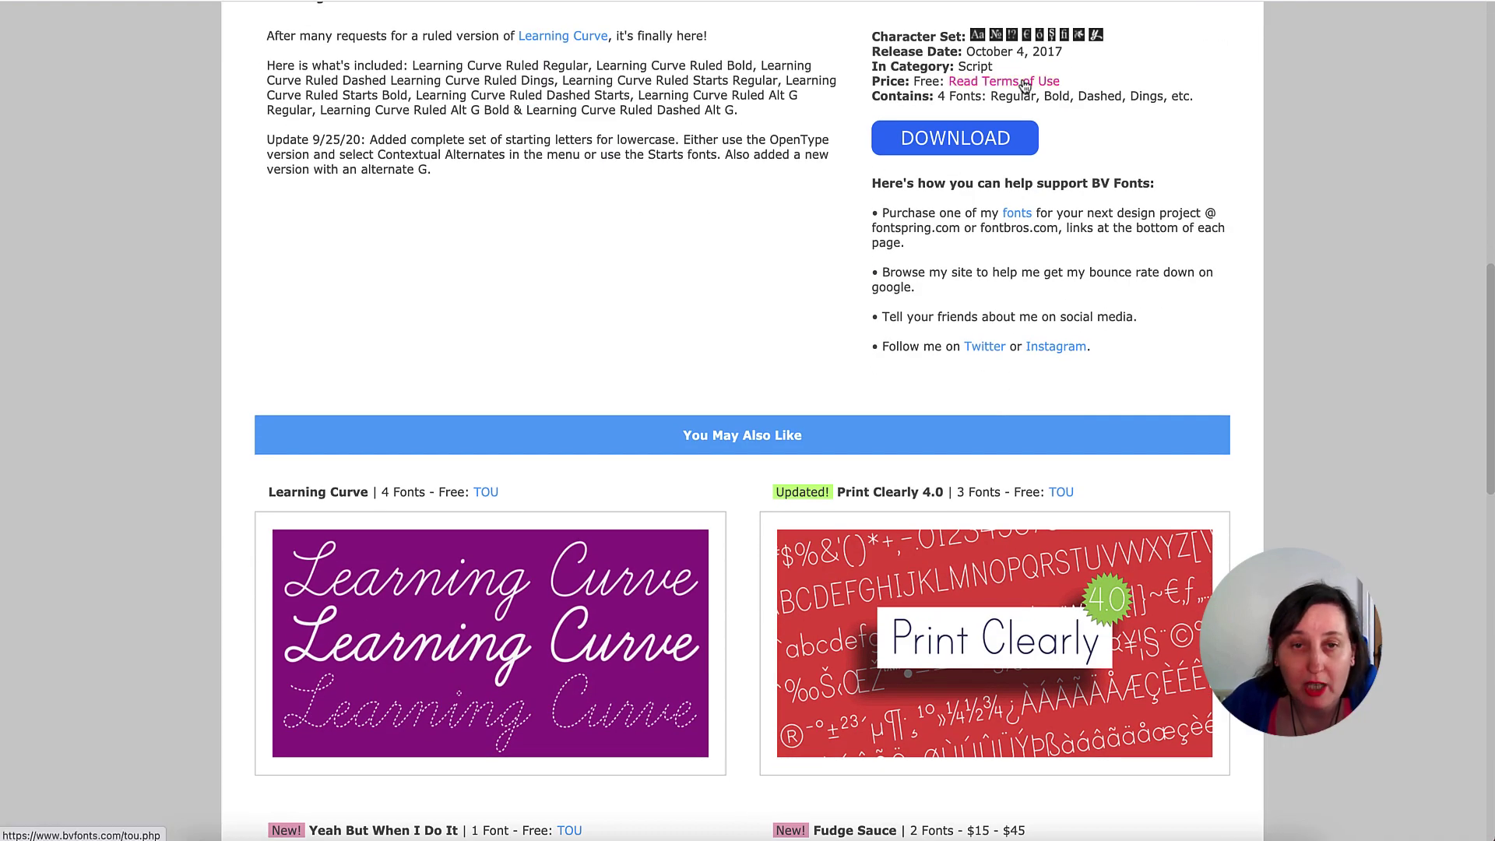
scroll(1024, 85, down, 8)
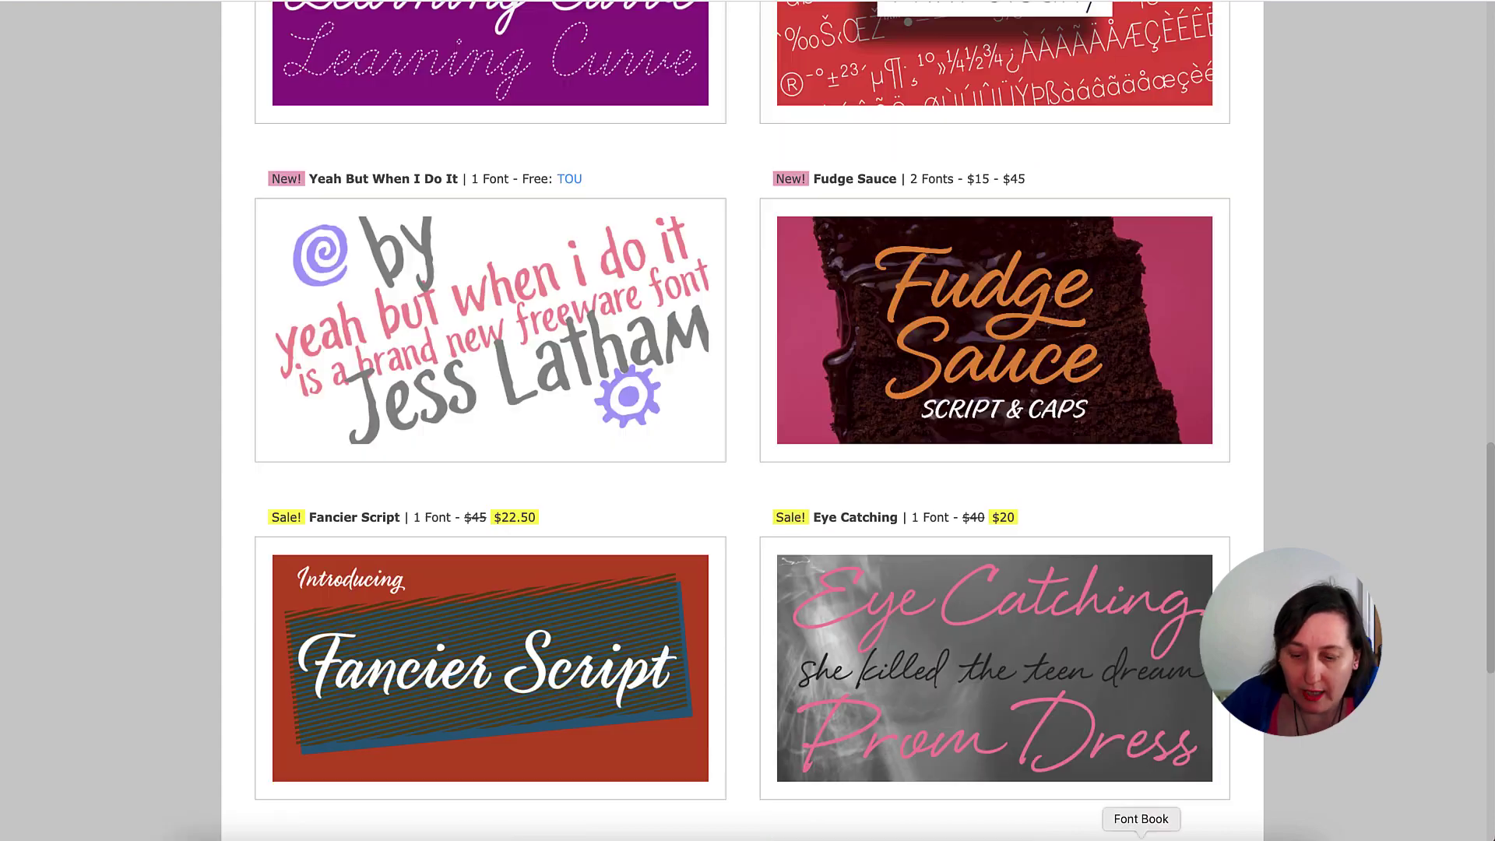
scroll(657, 73, up, 10)
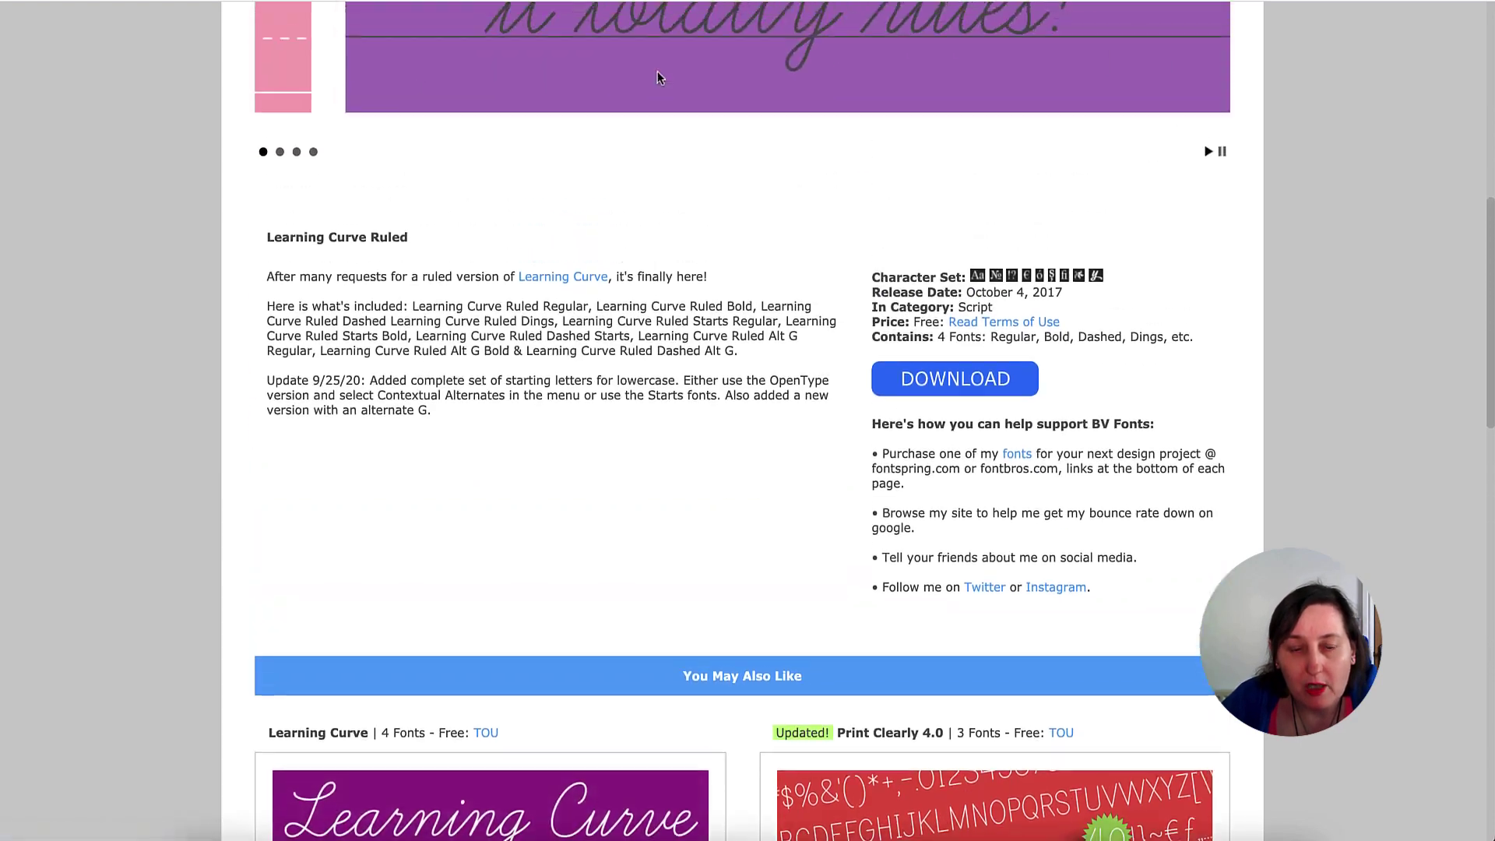
scroll(660, 79, down, 5)
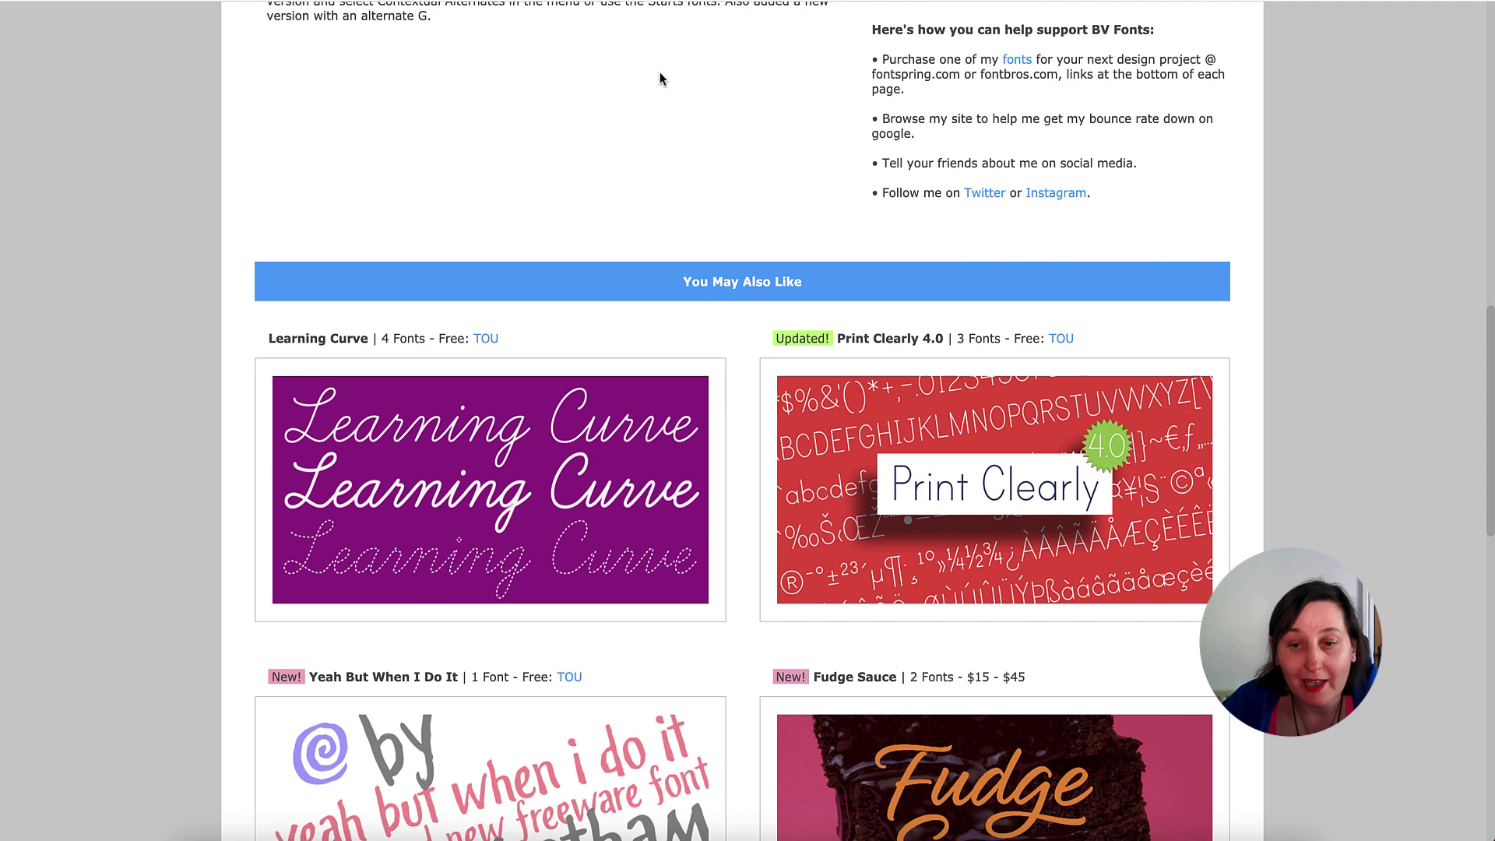